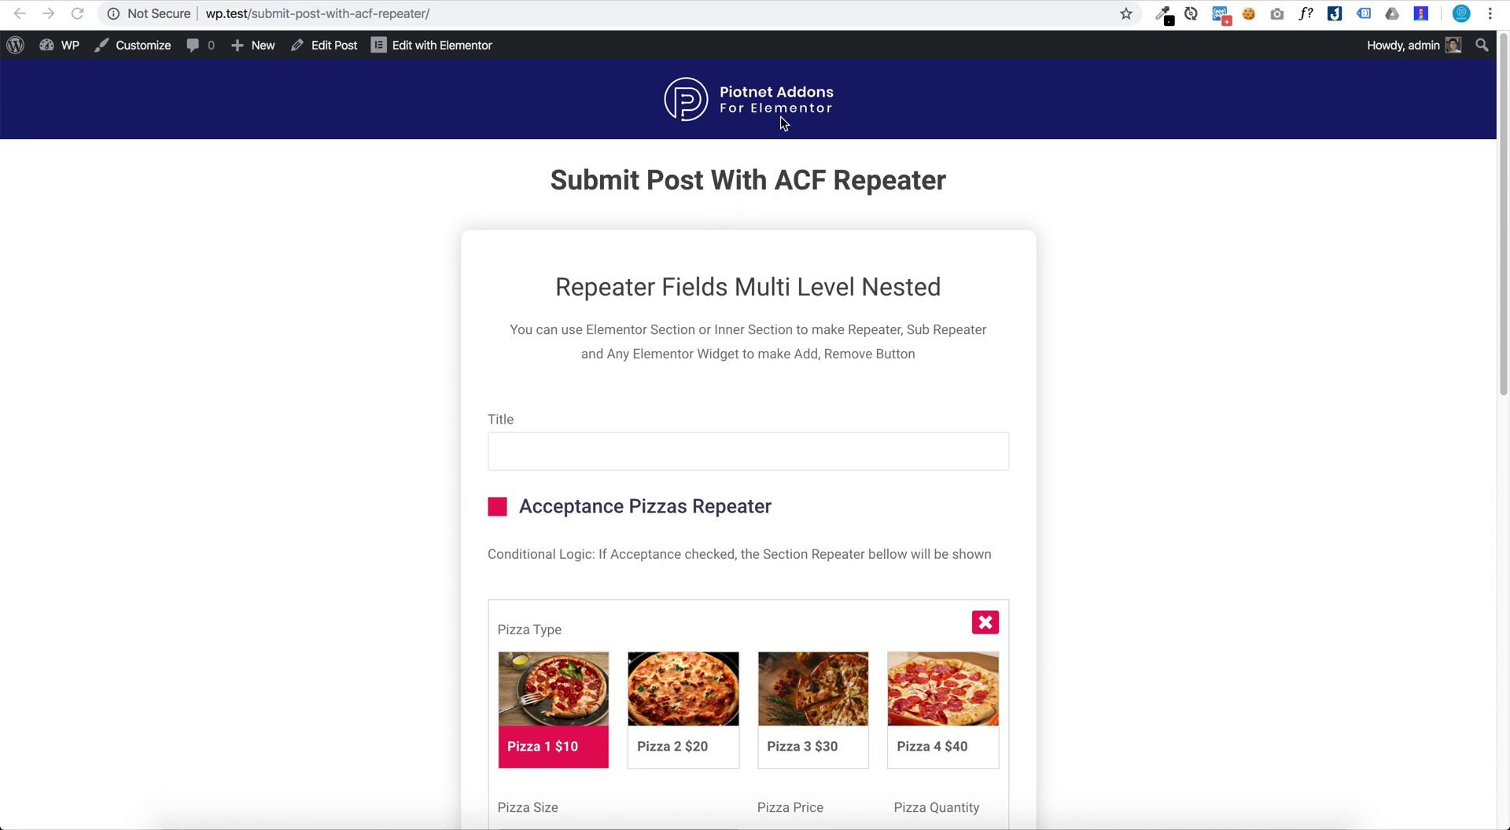
Step: Go to the pafe.piotnet.com Form Builder docs and scroll to the nested Repeater Fields demo
left_click(822, 1)
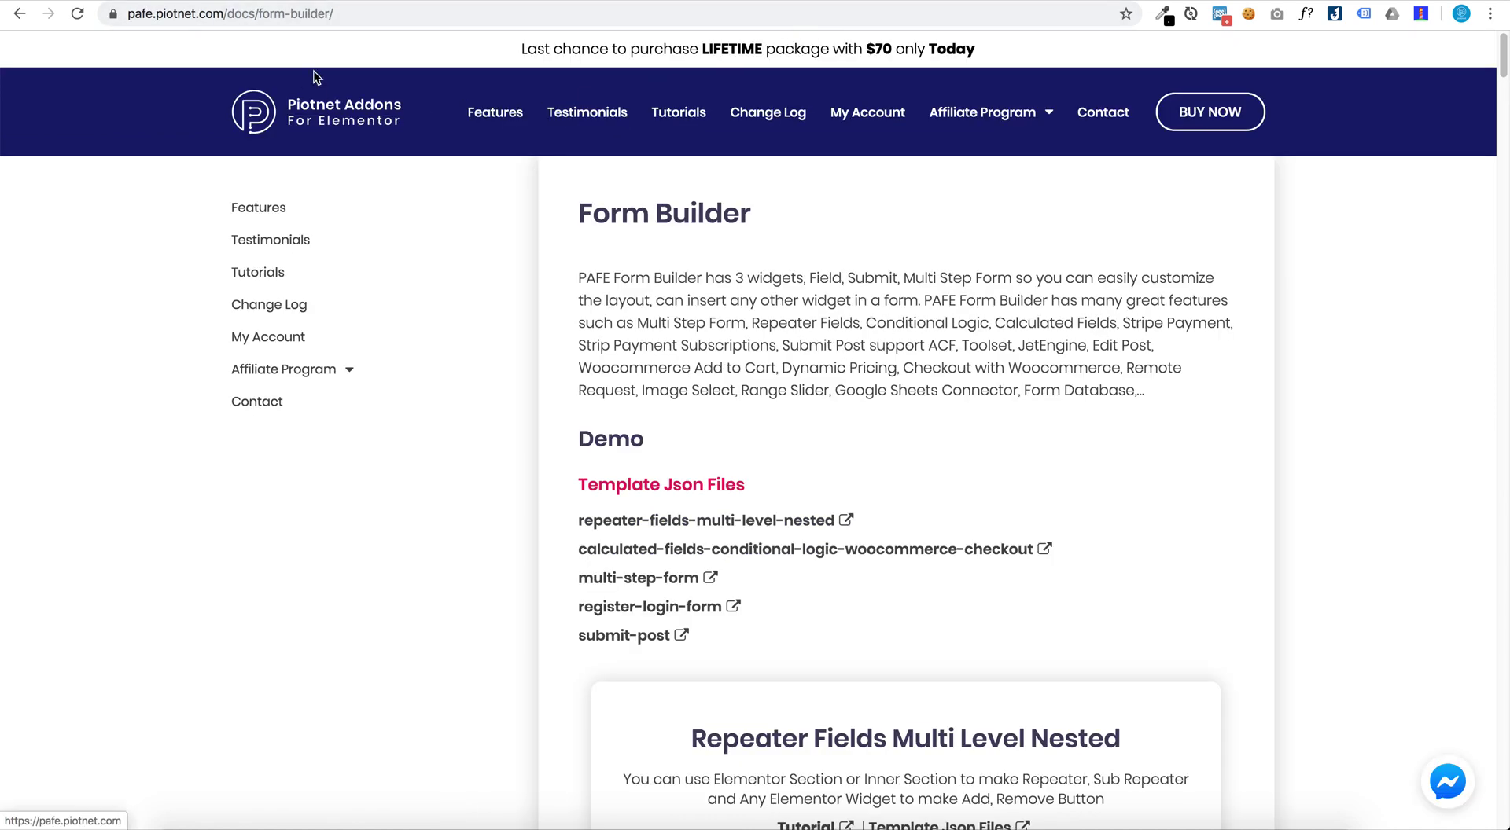
left_click(138, 17)
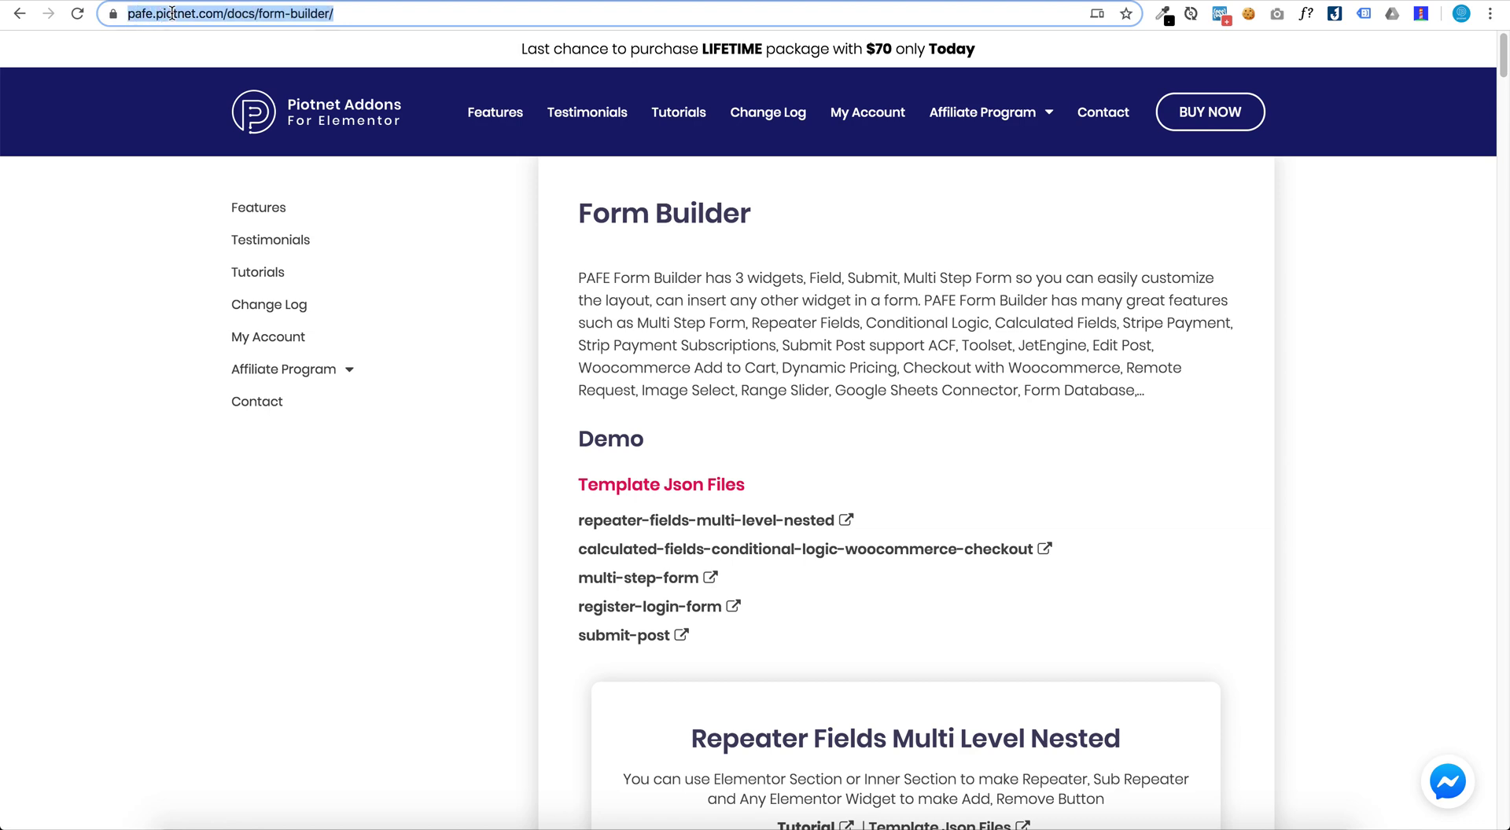
left_click(173, 17)
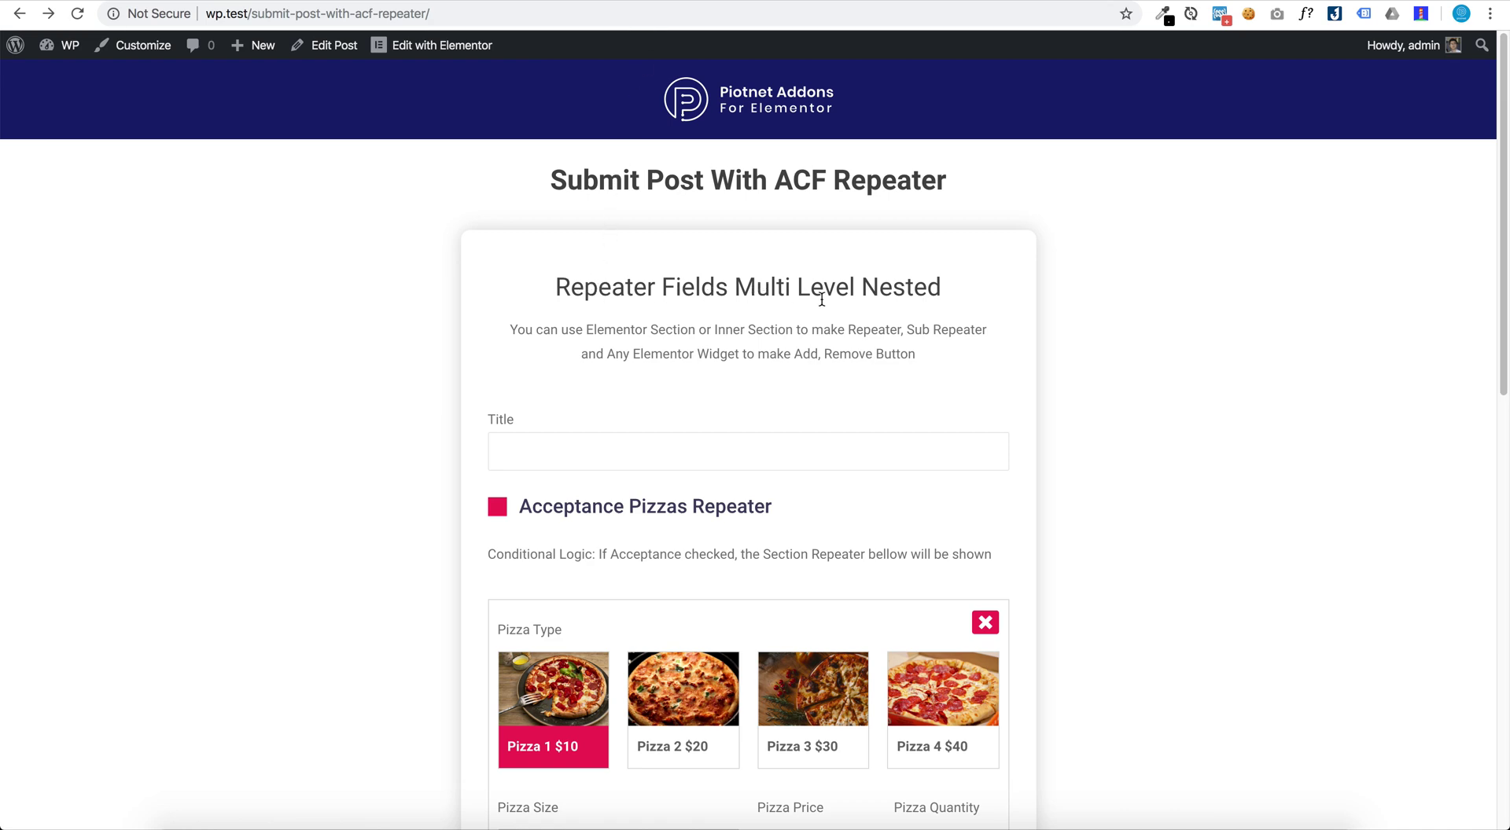
scroll(853, 340, "down", 1)
scroll(843, 347, "down", 5)
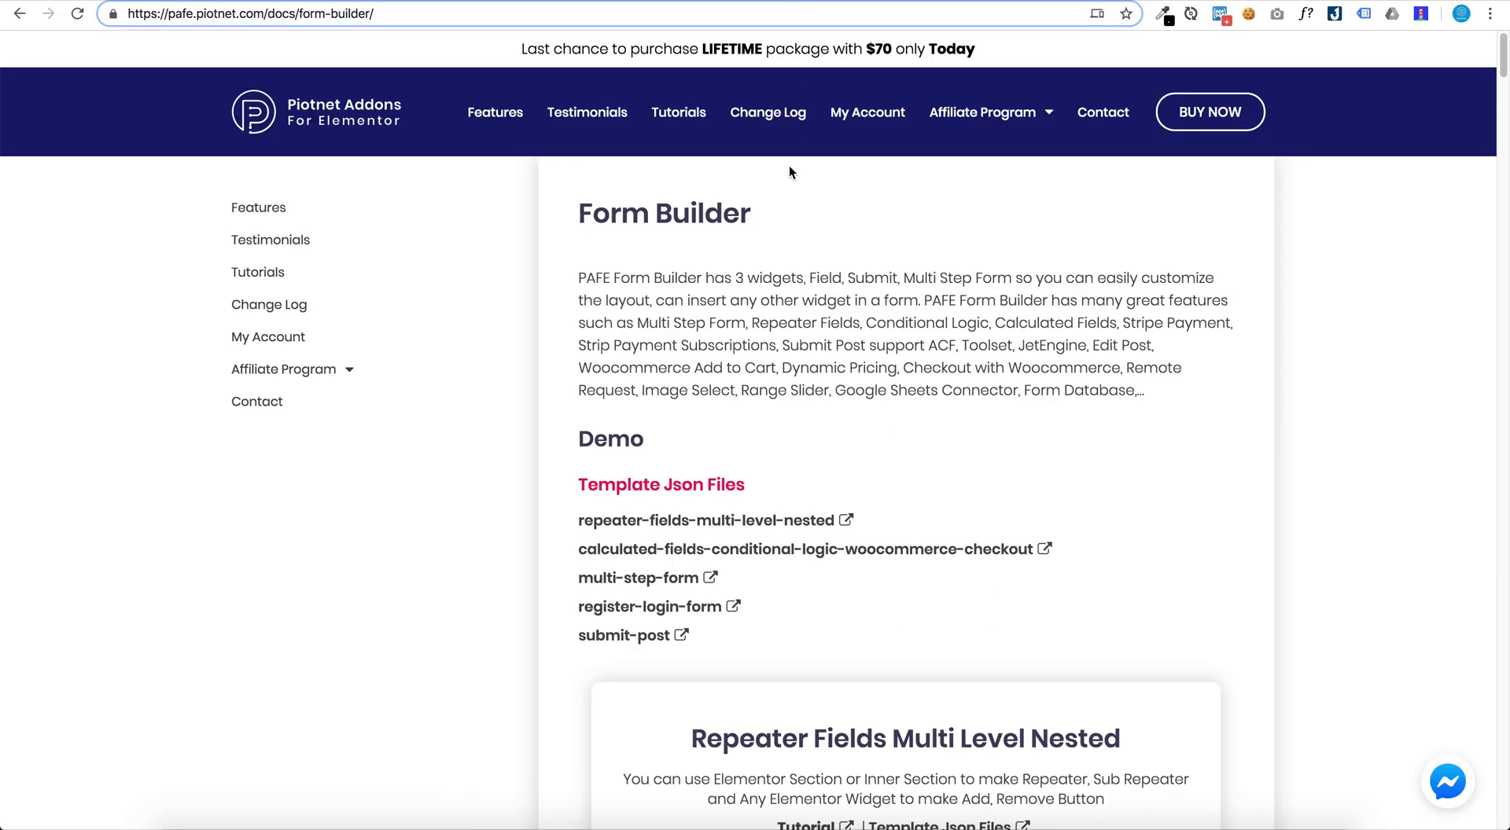
scroll(786, 302, "down", 4)
scroll(785, 302, "down", 4)
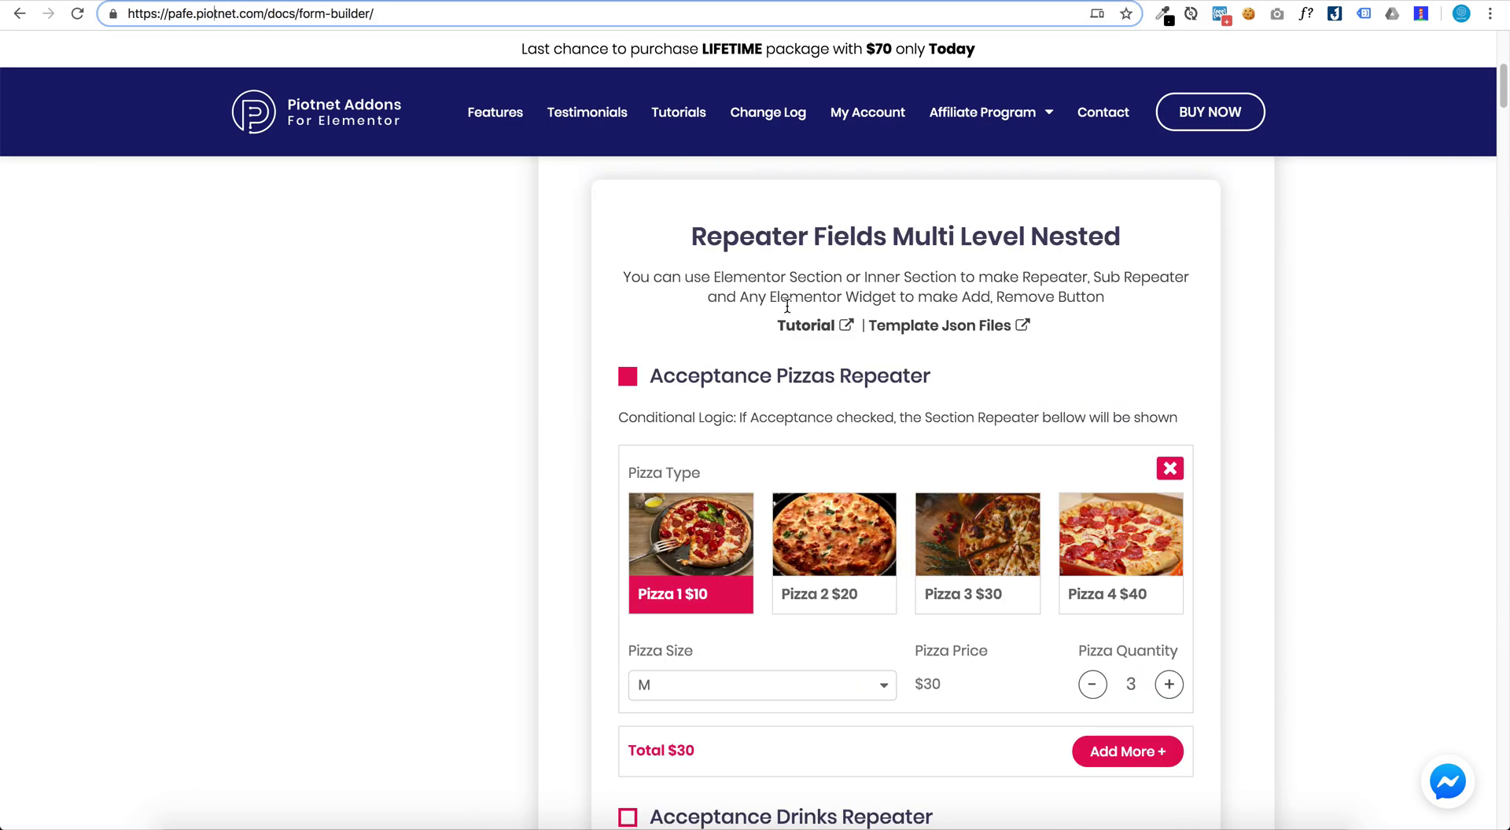
Step: Open and then close the overview of all Form Builder features
left_click(920, 336)
left_click(475, 113)
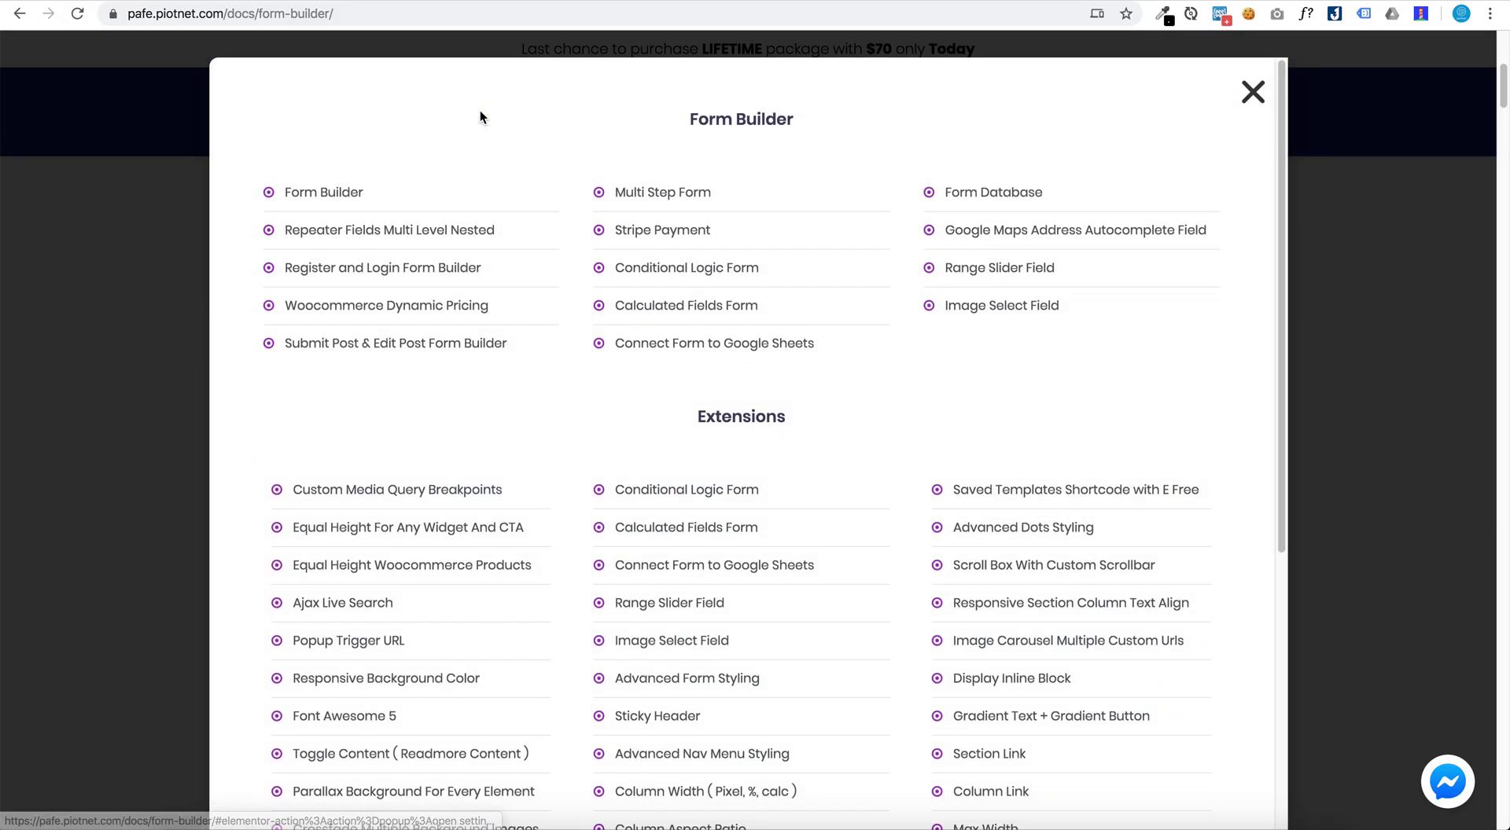
left_click(190, 223)
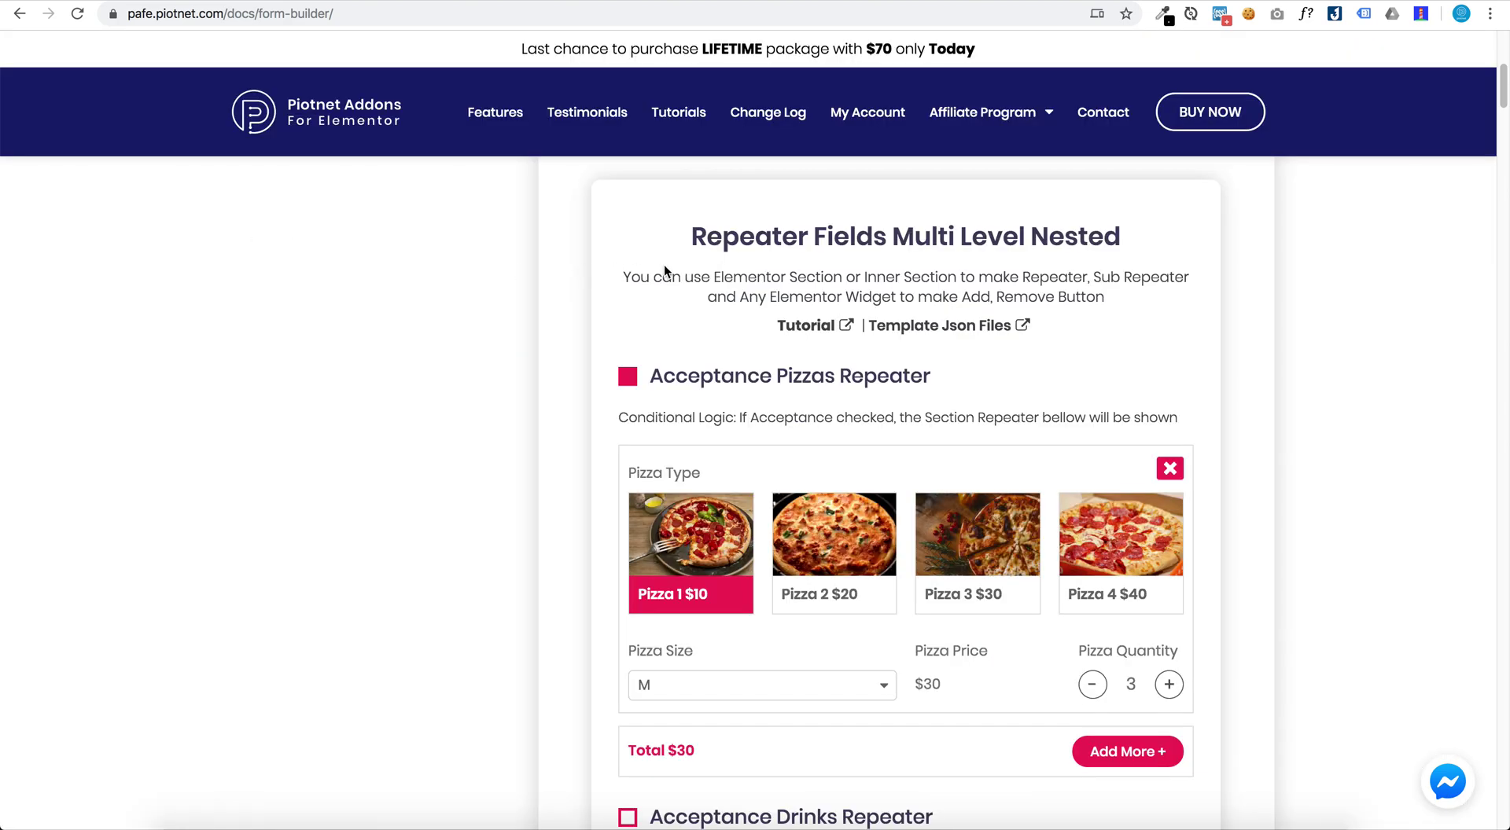
scroll(665, 268, "up", 6)
scroll(665, 269, "down", 3)
scroll(664, 268, "down", 4)
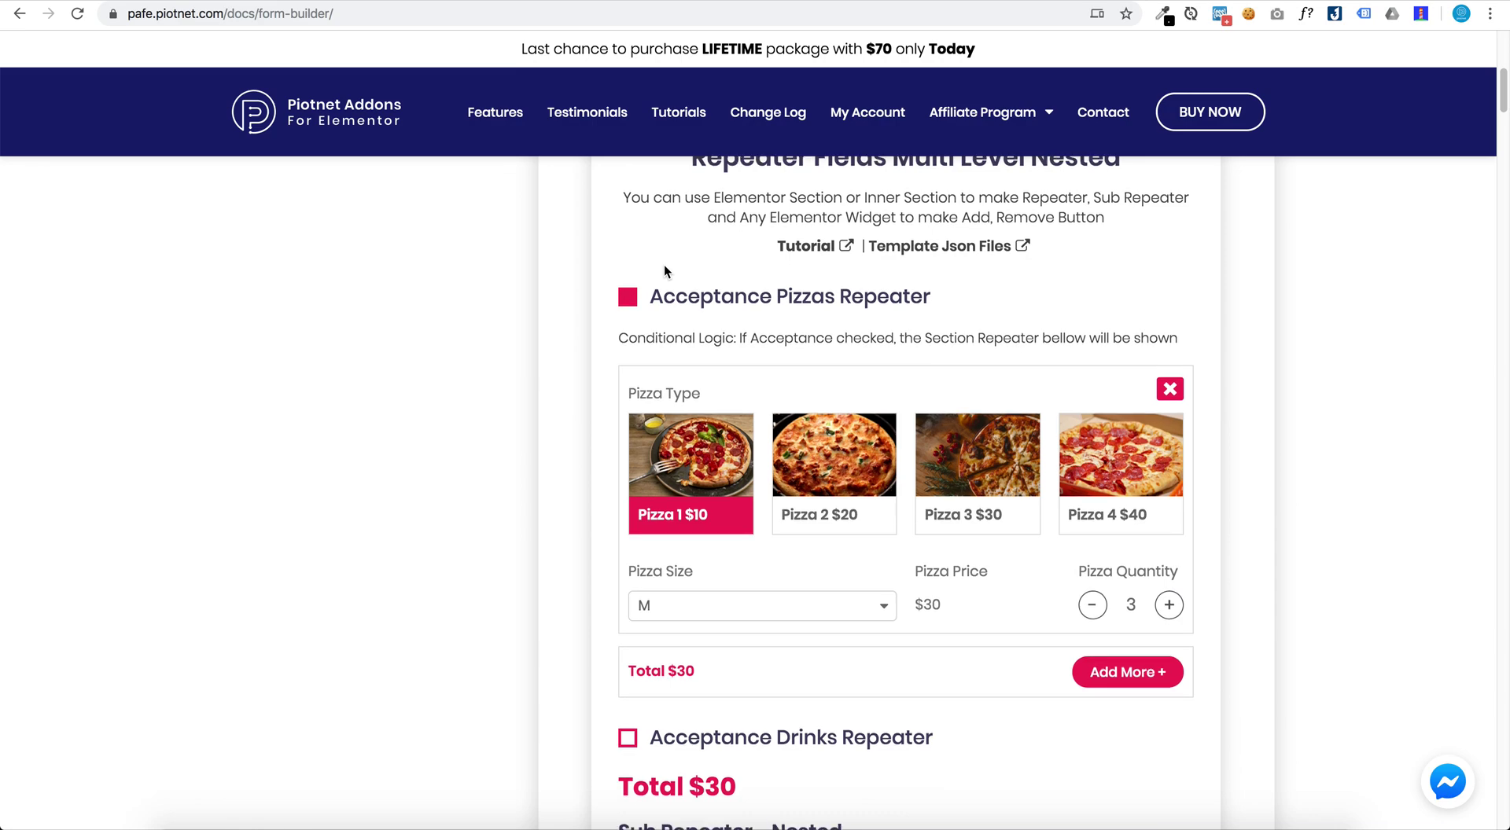
scroll(708, 275, "down", 3)
Step: Try the demo with Pizza 2 at quantity 6, add and remove a Pizza 3 item, and view the tutorial video
left_click(865, 288)
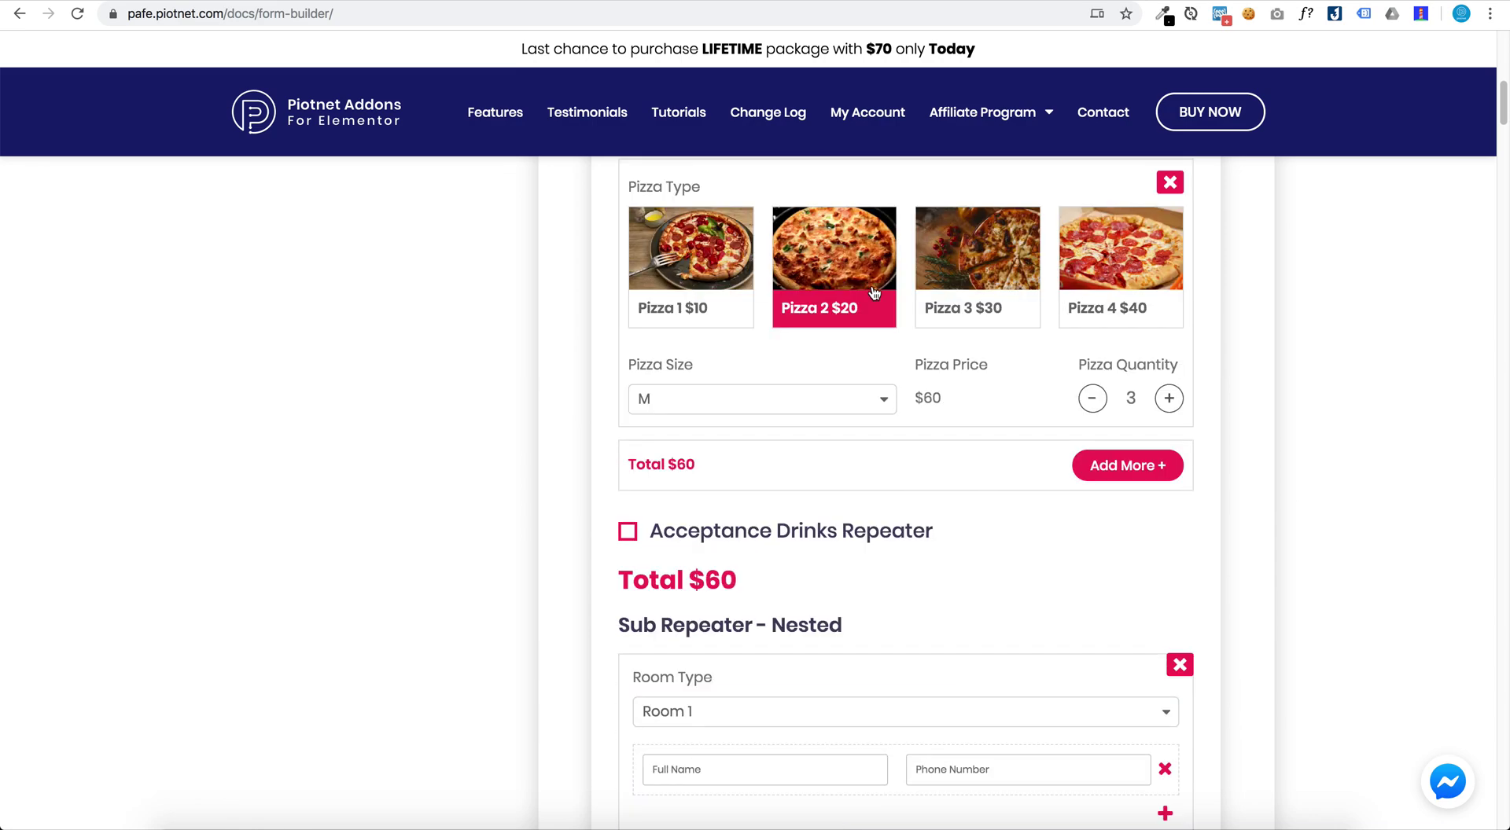
left_click(1168, 399)
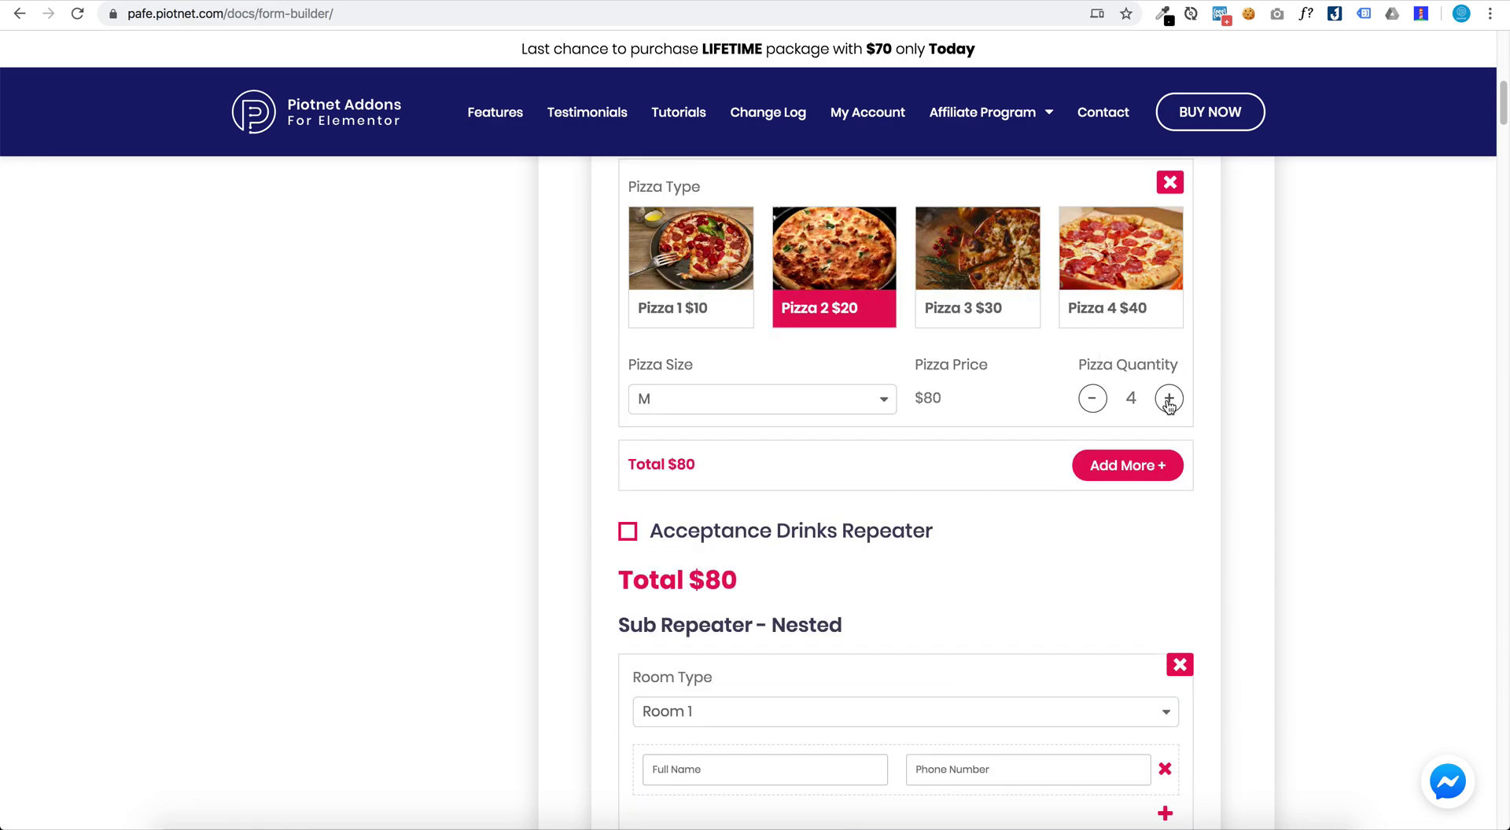
left_click(1152, 463)
scroll(1020, 491, "down", 1)
left_click(1020, 491)
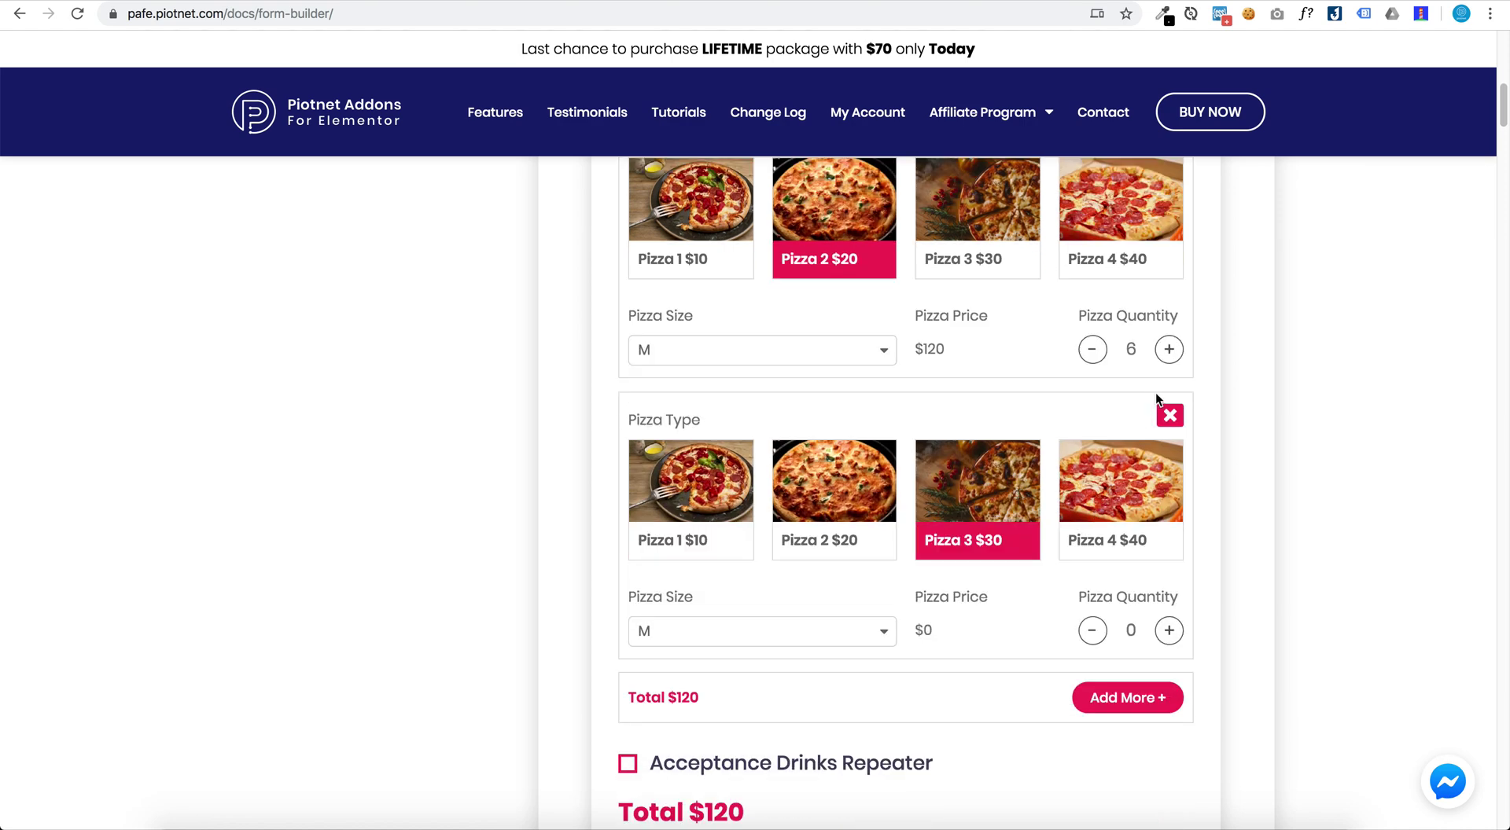
left_click(1169, 417)
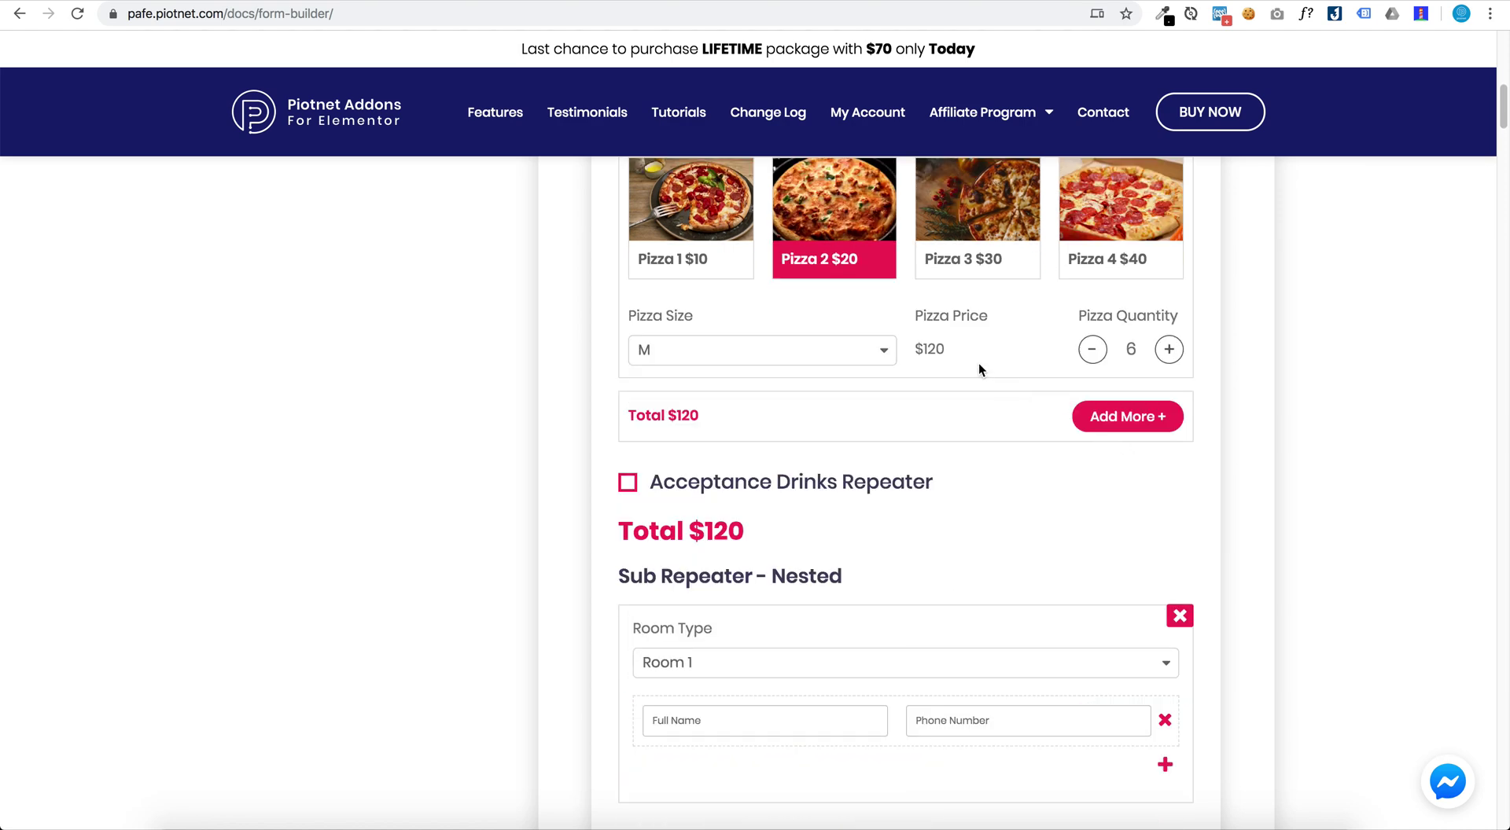
scroll(979, 365, "up", 3)
left_click(780, 192)
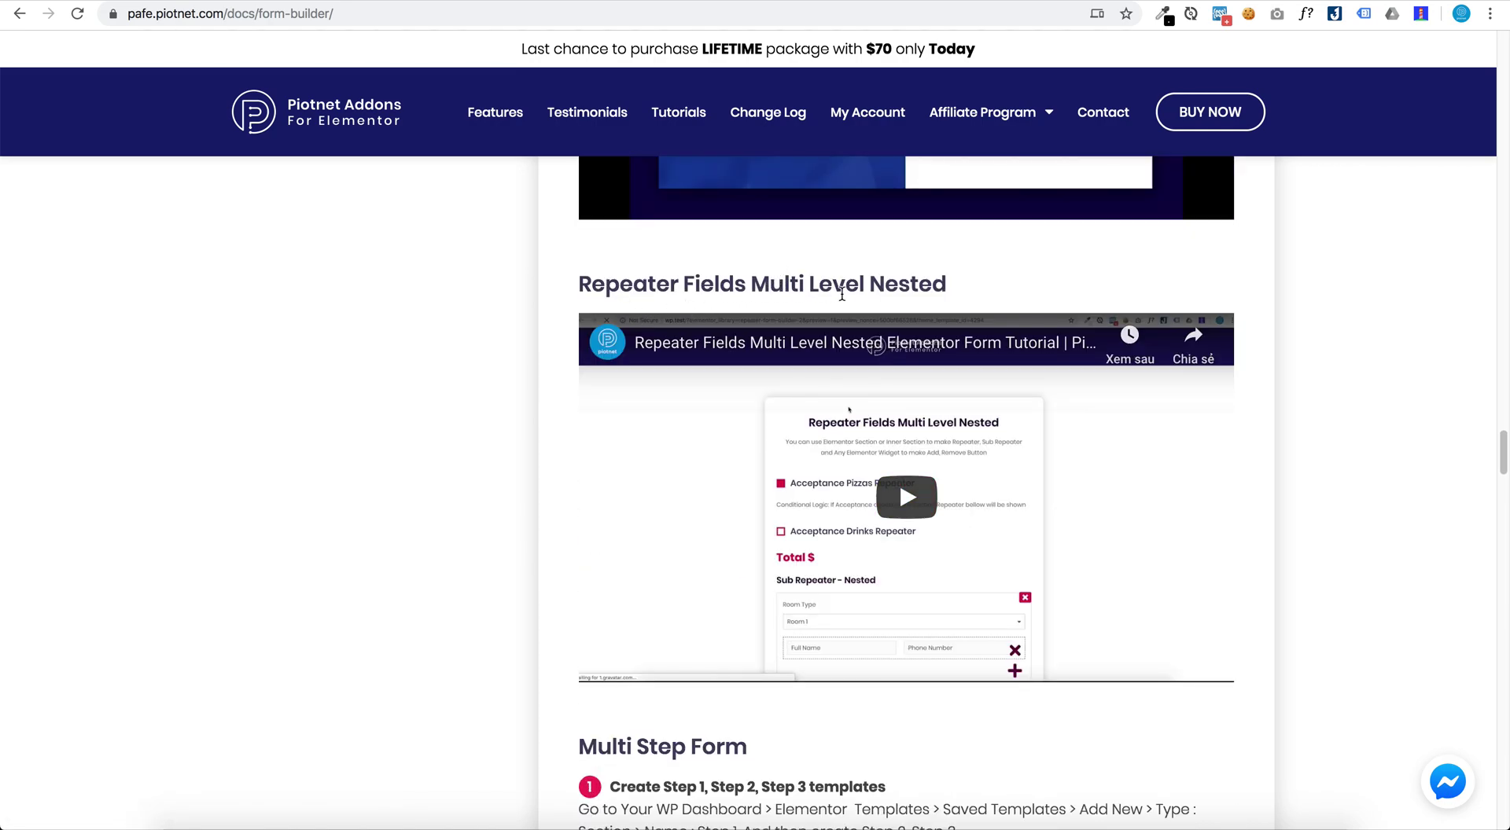
Step: Scroll through the docs to the Actions After Submit section
scroll(880, 297, "up", 10)
scroll(881, 296, "up", 10)
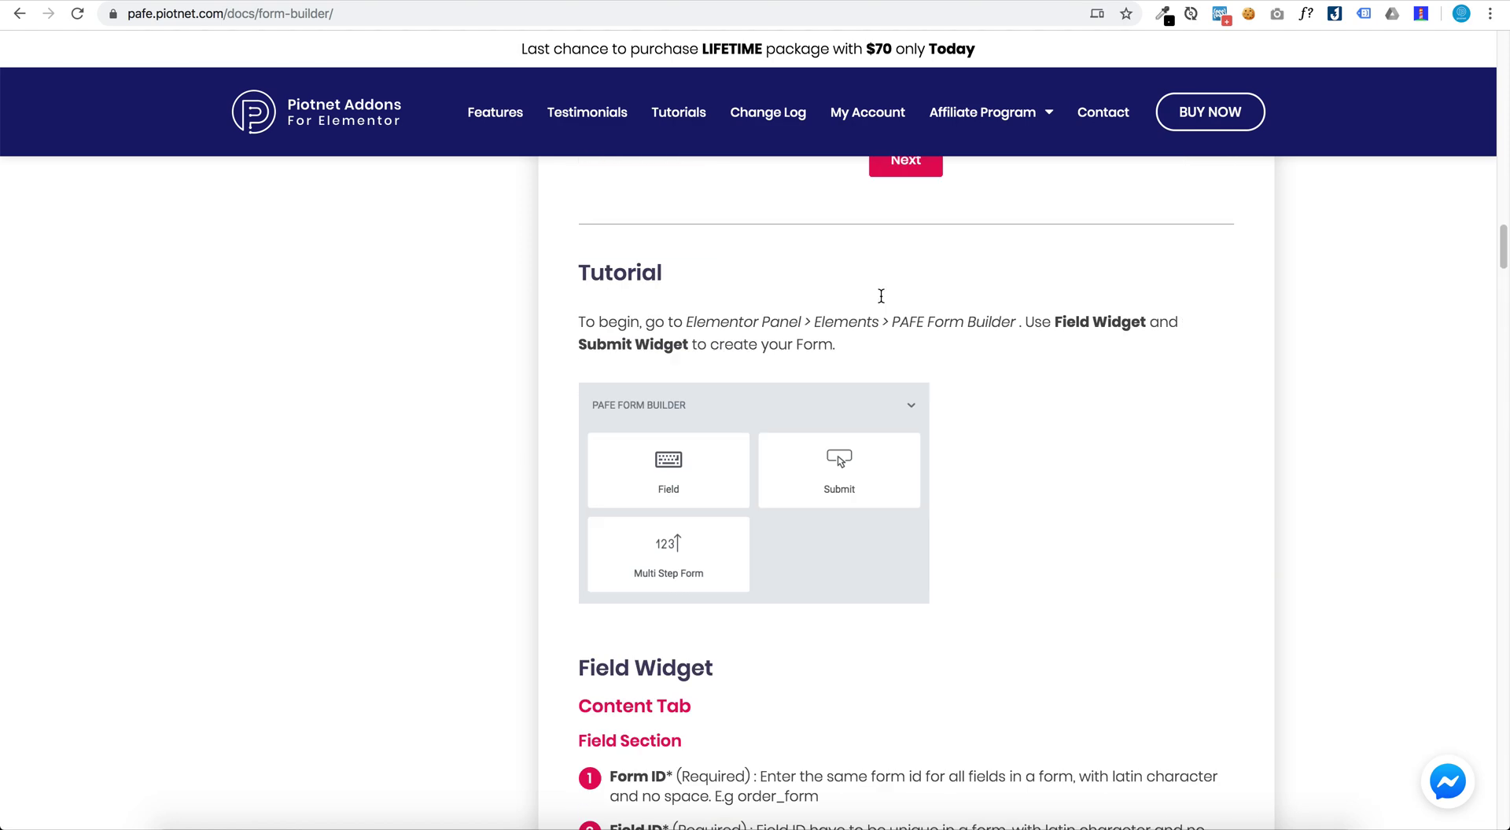
scroll(881, 296, "up", 10)
scroll(881, 297, "up", 10)
scroll(881, 297, "up", 5)
scroll(881, 296, "up", 5)
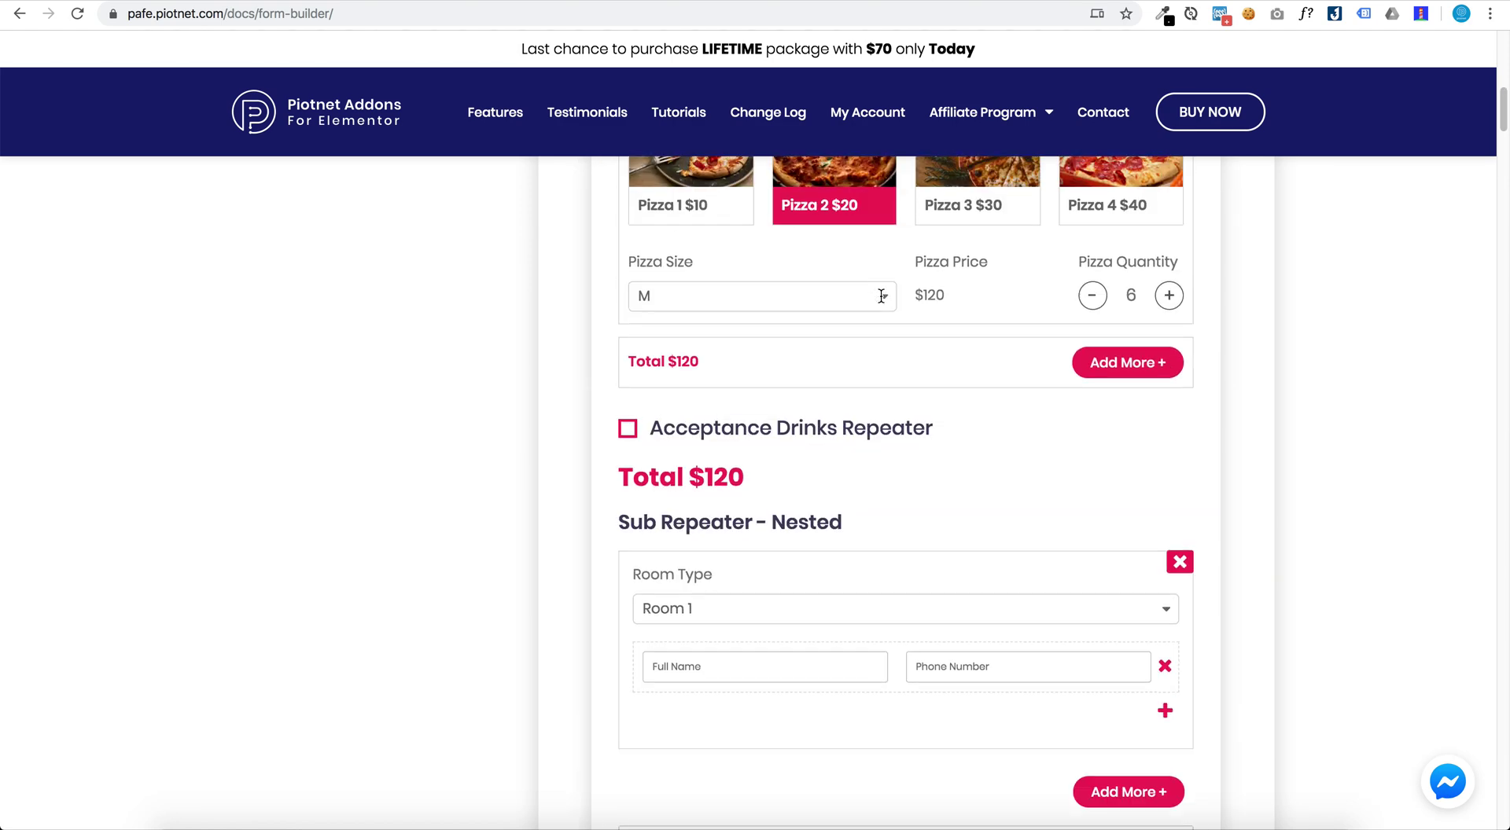
scroll(881, 297, "up", 5)
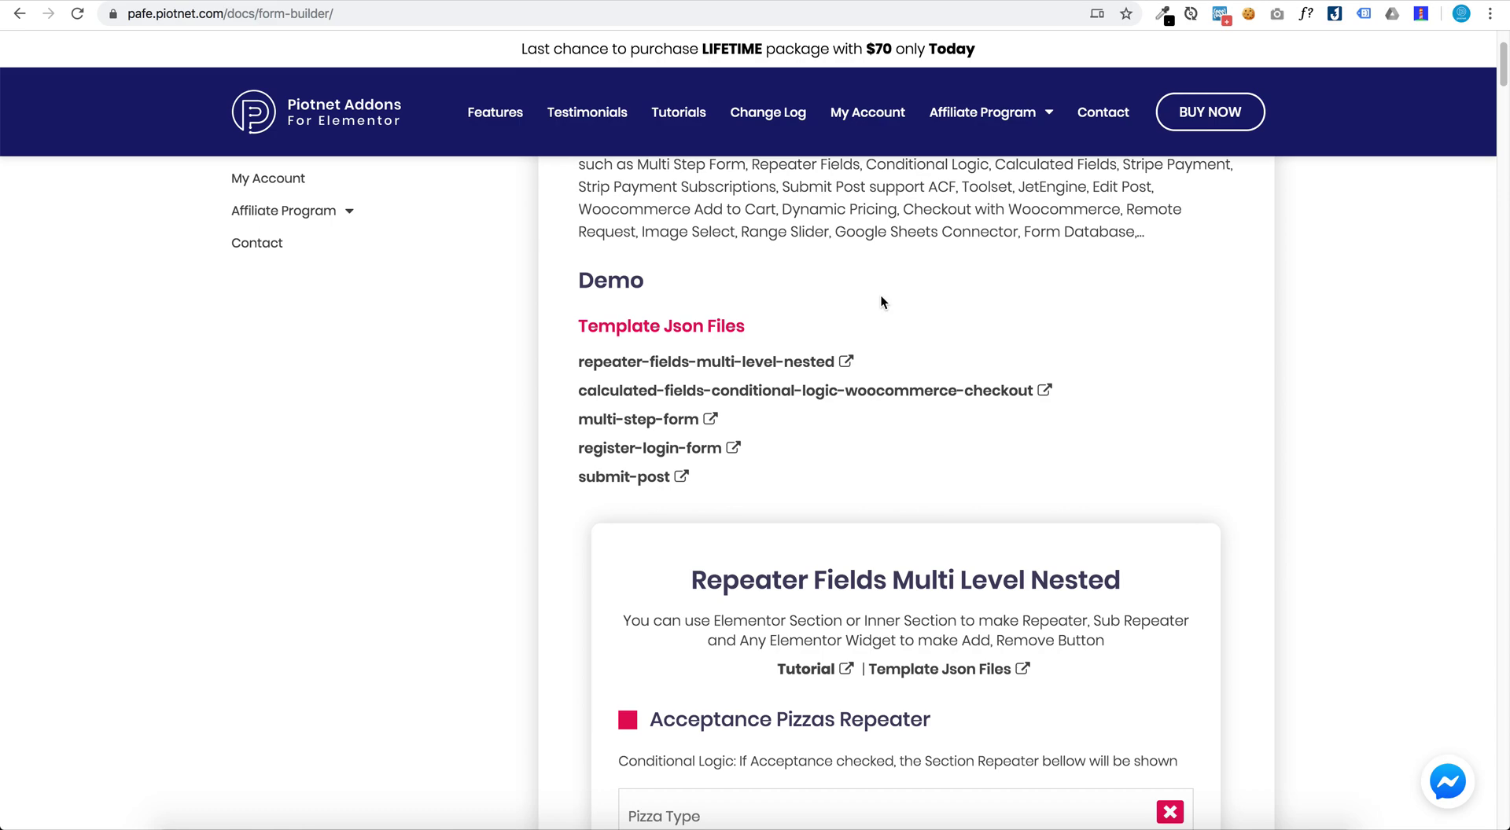
scroll(881, 302, "down", 3)
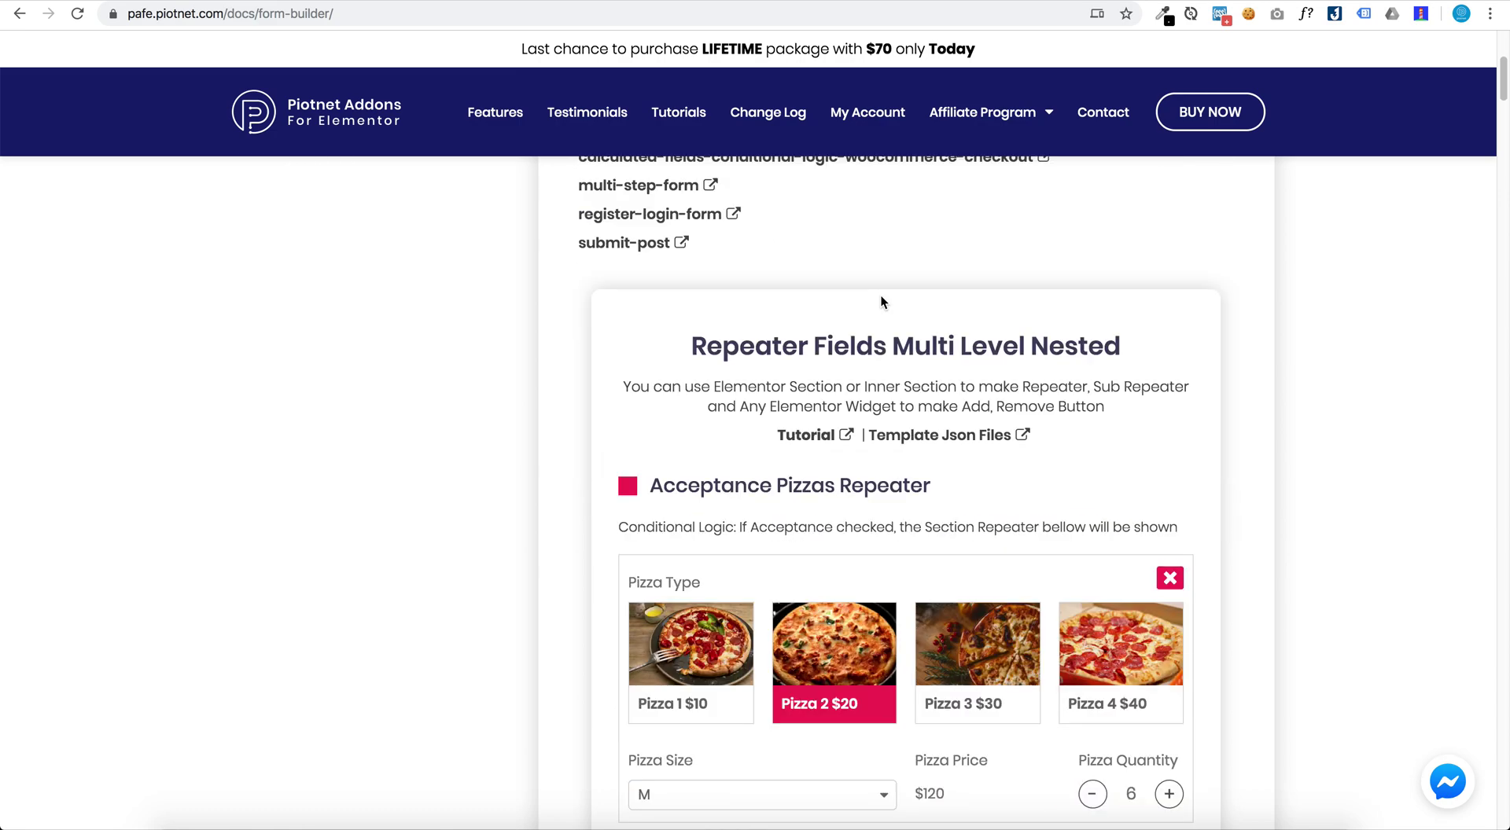
scroll(881, 302, "down", 10)
scroll(880, 302, "down", 10)
scroll(881, 299, "down", 10)
scroll(881, 298, "down", 3)
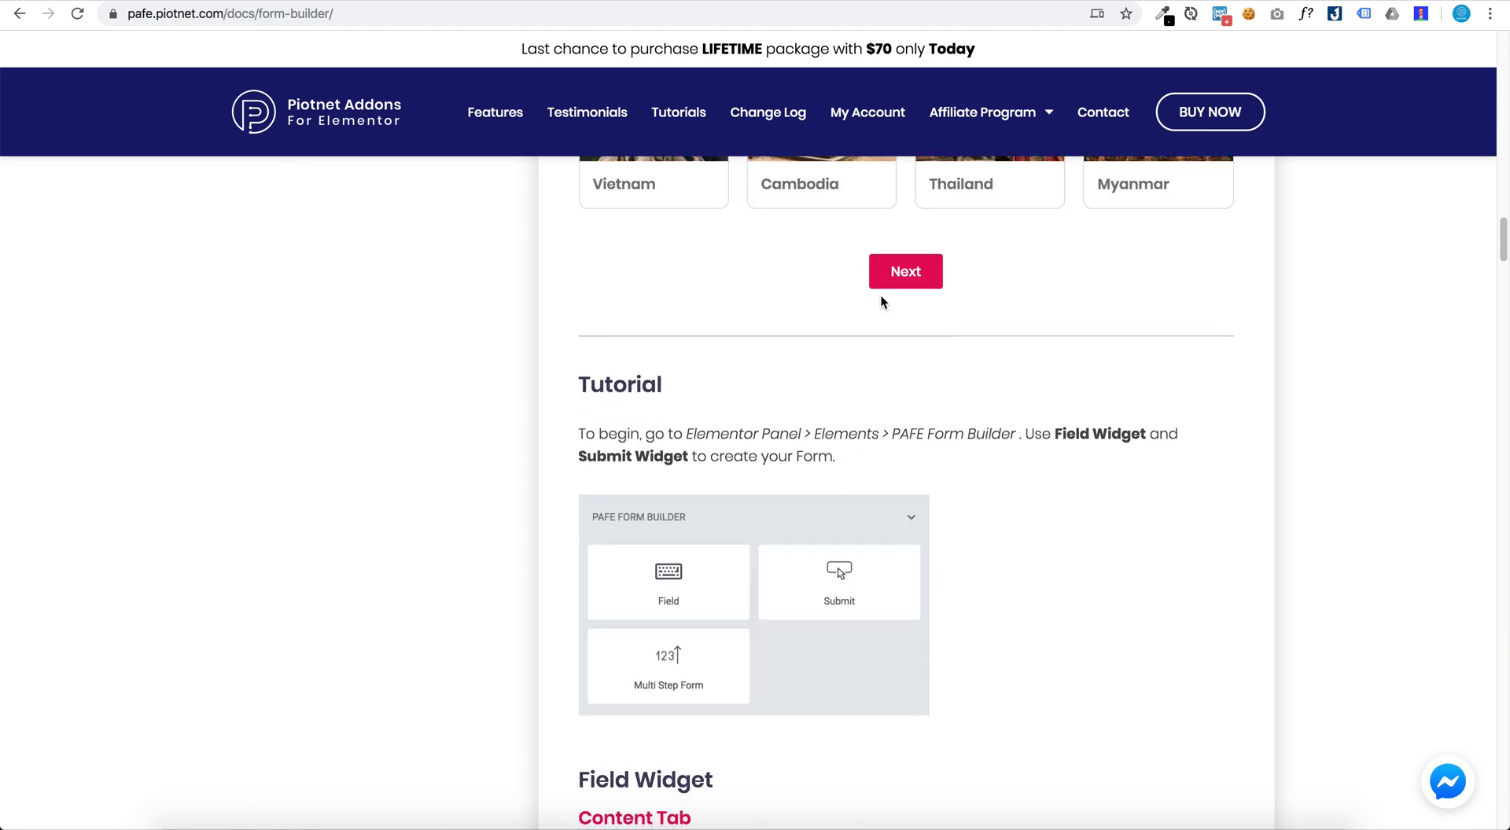
scroll(881, 299, "down", 5)
scroll(881, 299, "down", 10)
scroll(880, 301, "down", 5)
scroll(873, 302, "up", 1)
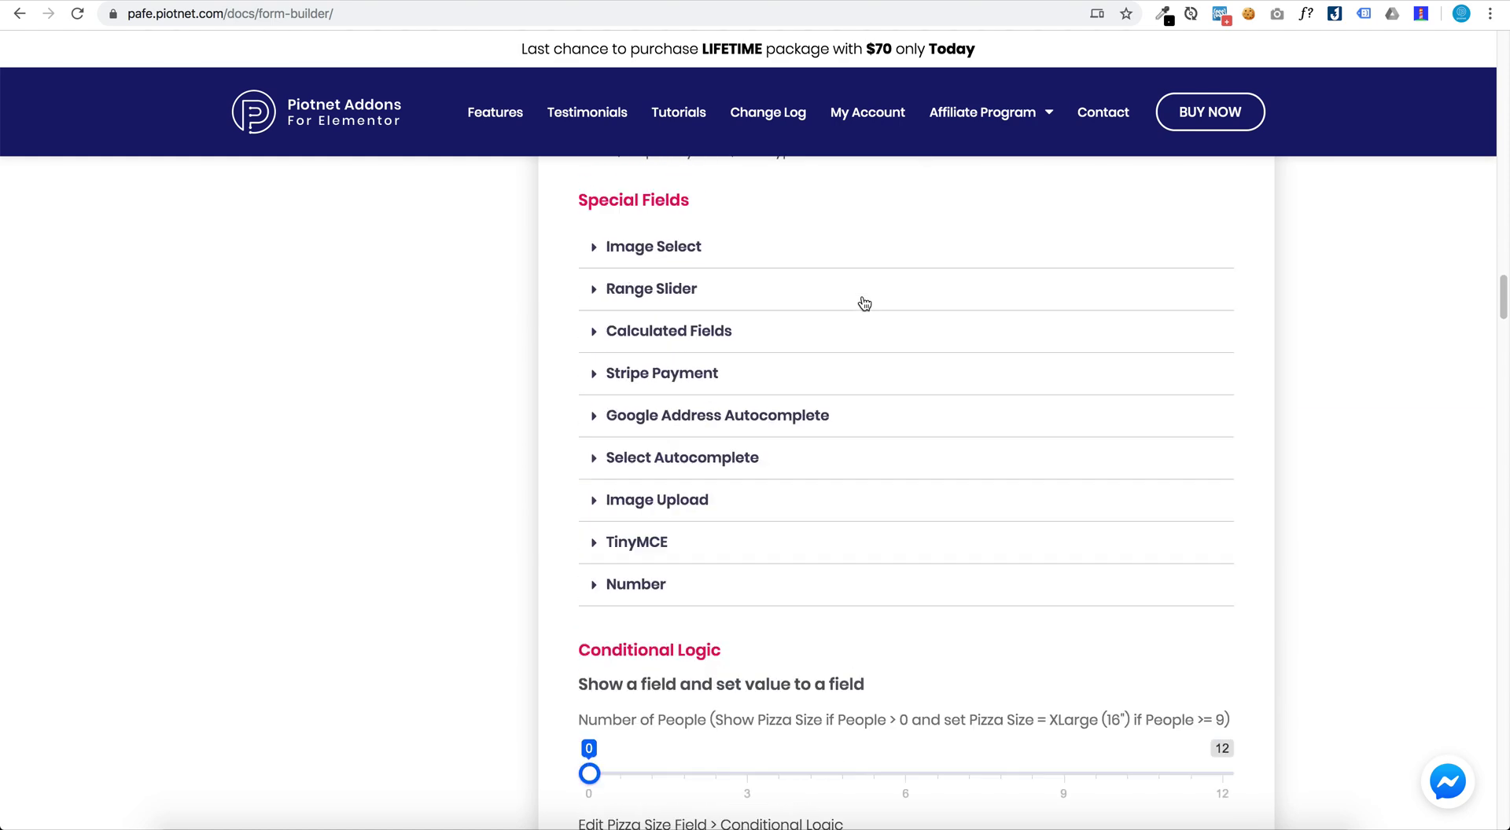
scroll(833, 301, "up", 3)
scroll(832, 301, "down", 1)
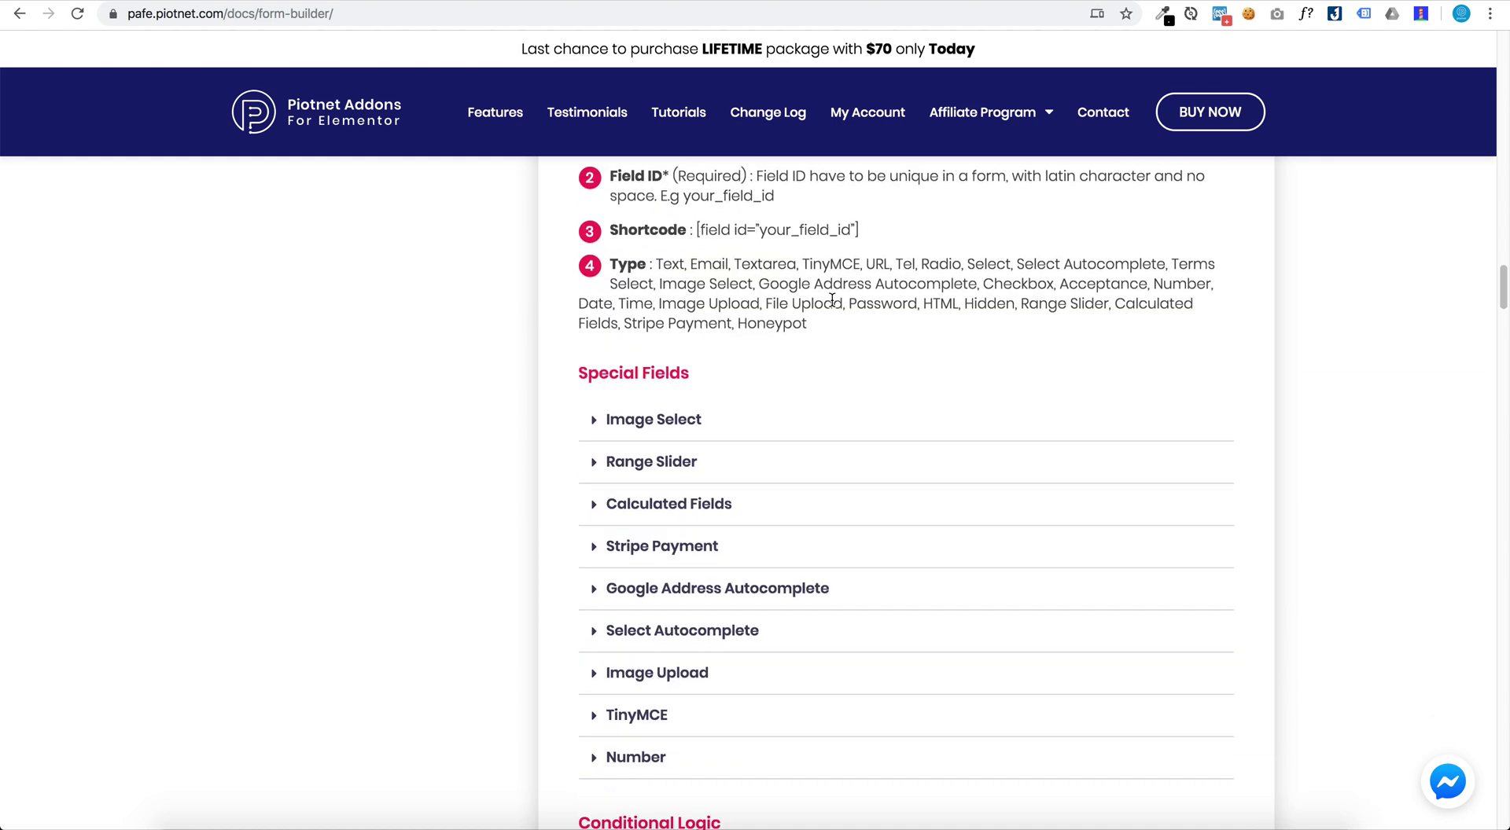
scroll(832, 300, "down", 4)
scroll(831, 299, "down", 7)
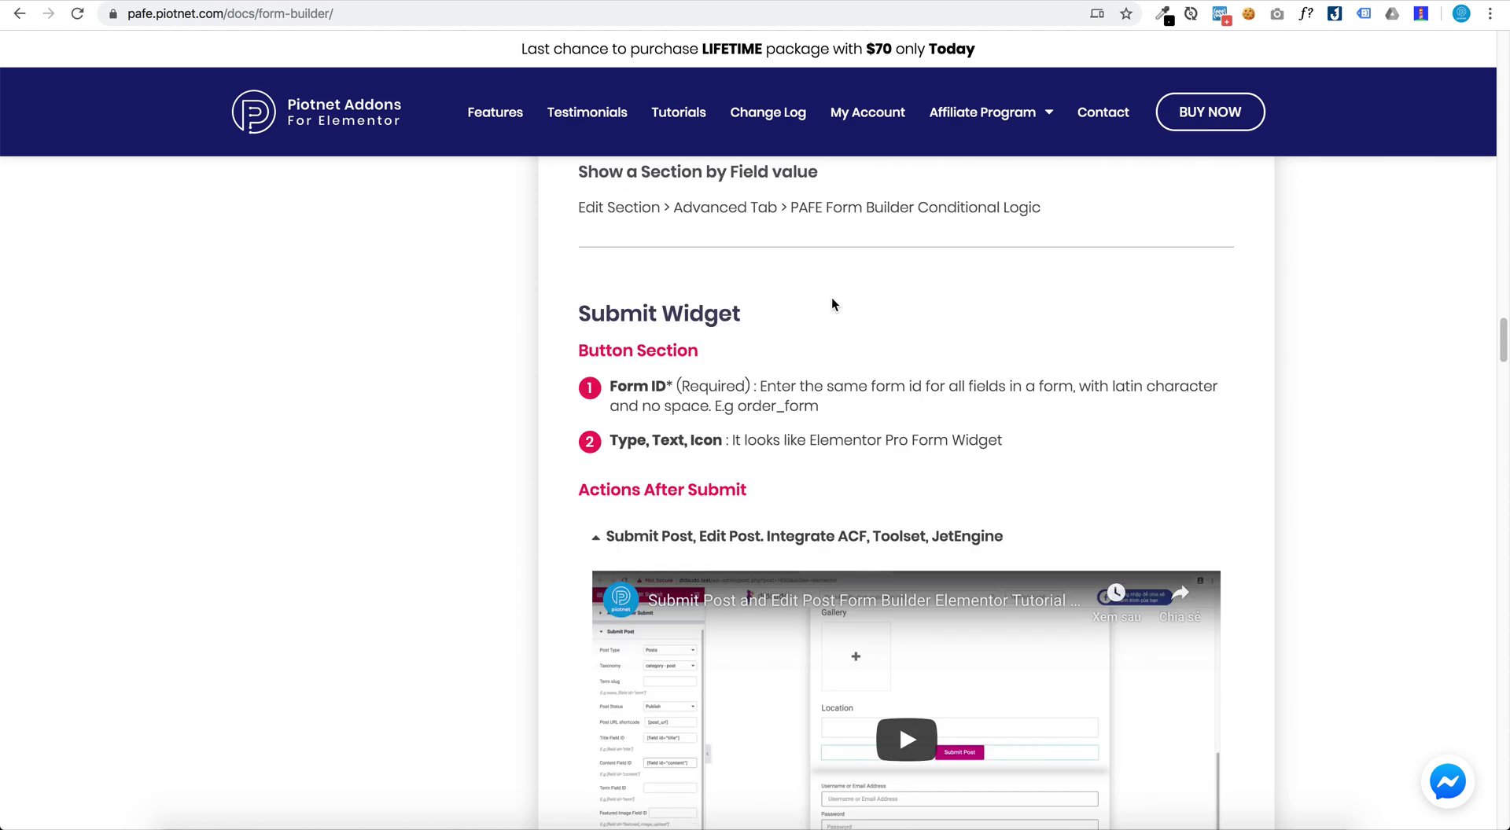
scroll(832, 297, "down", 3)
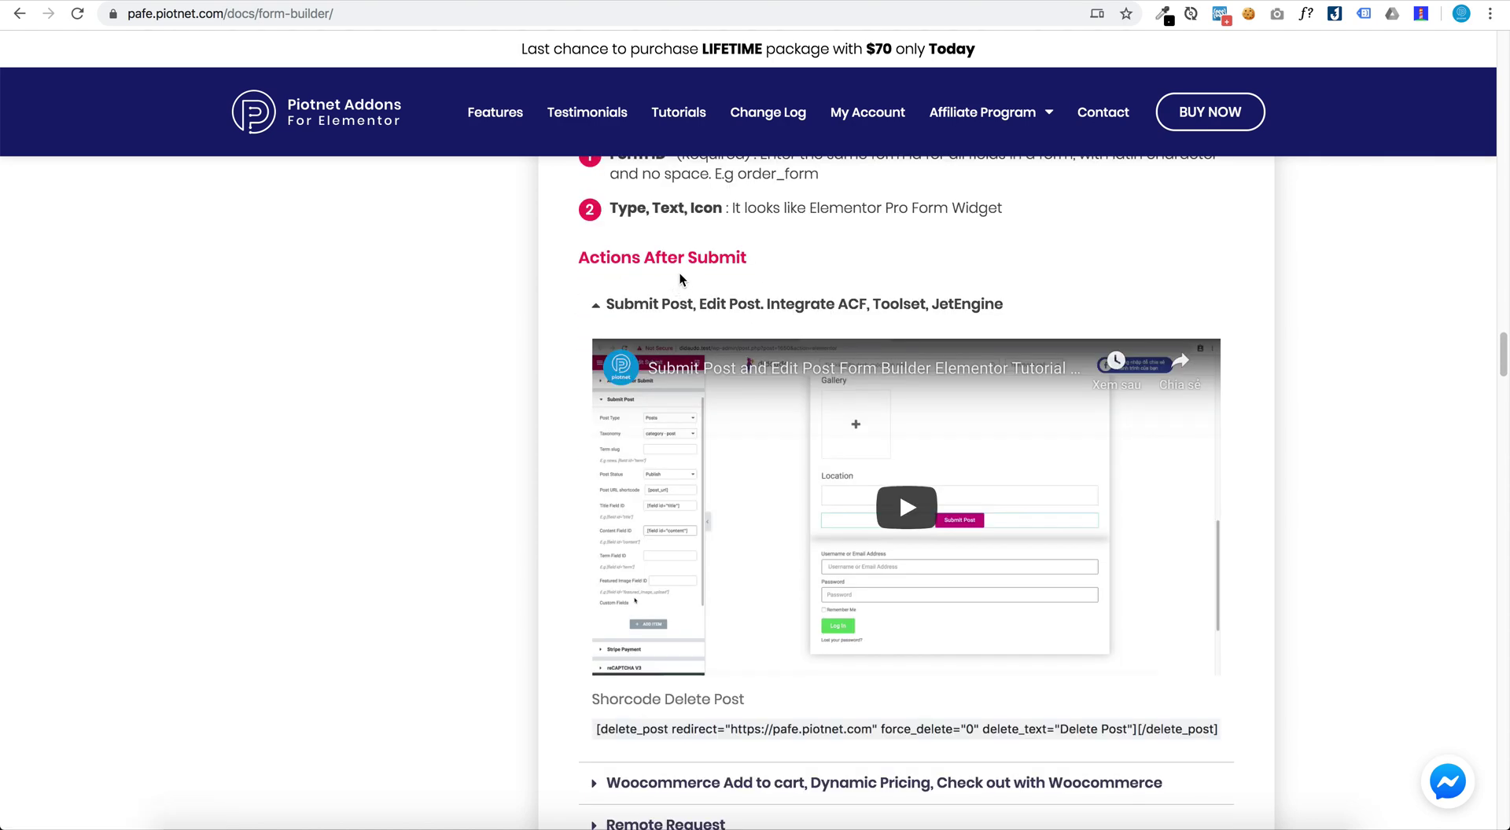
scroll(684, 279, "up", 1)
Step: Collapse and re-expand the Submit Post, Edit Post section
left_click(753, 393)
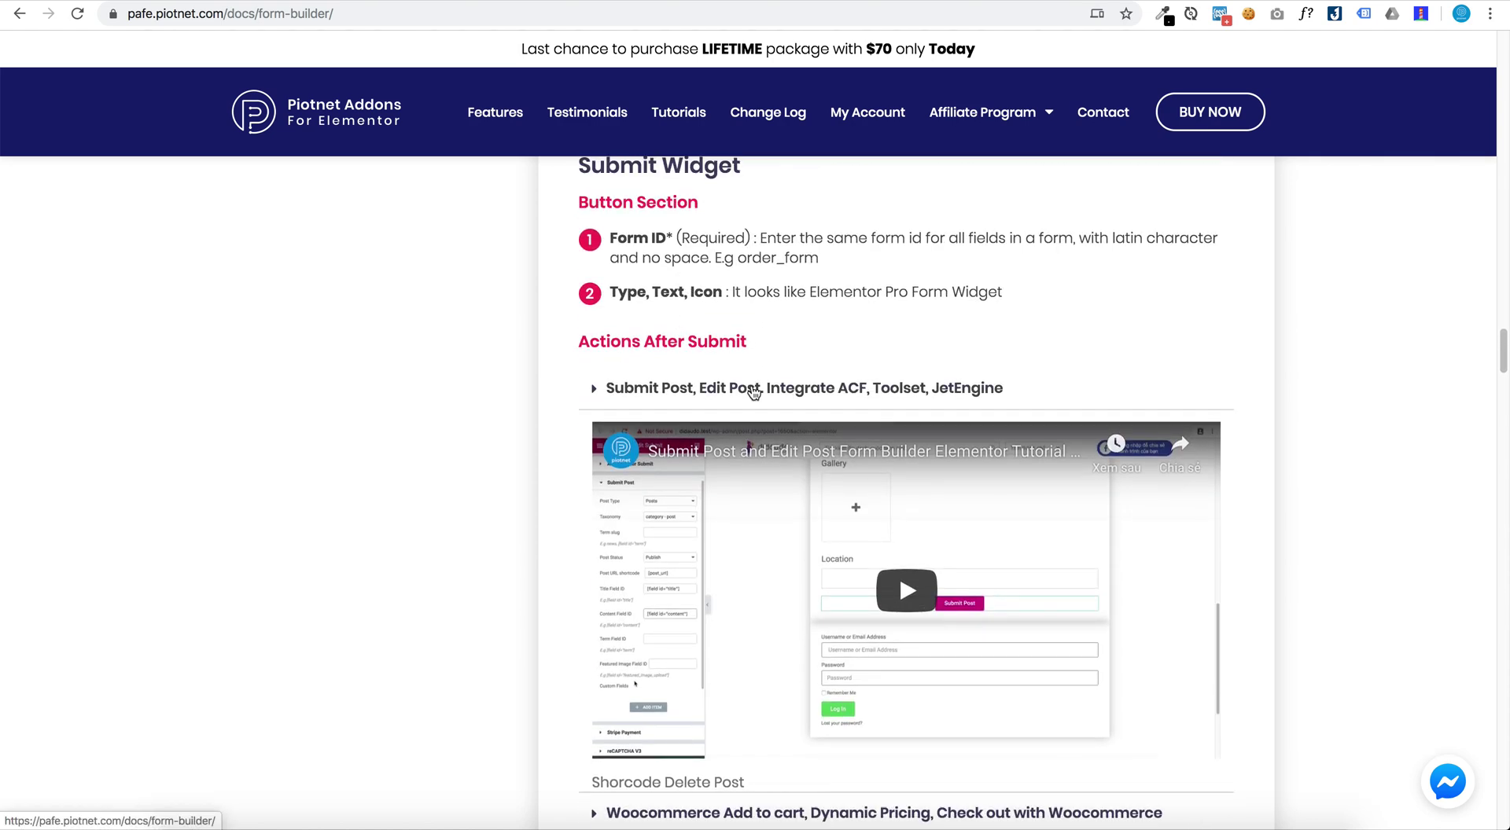
left_click(754, 394)
scroll(753, 393, "down", 2)
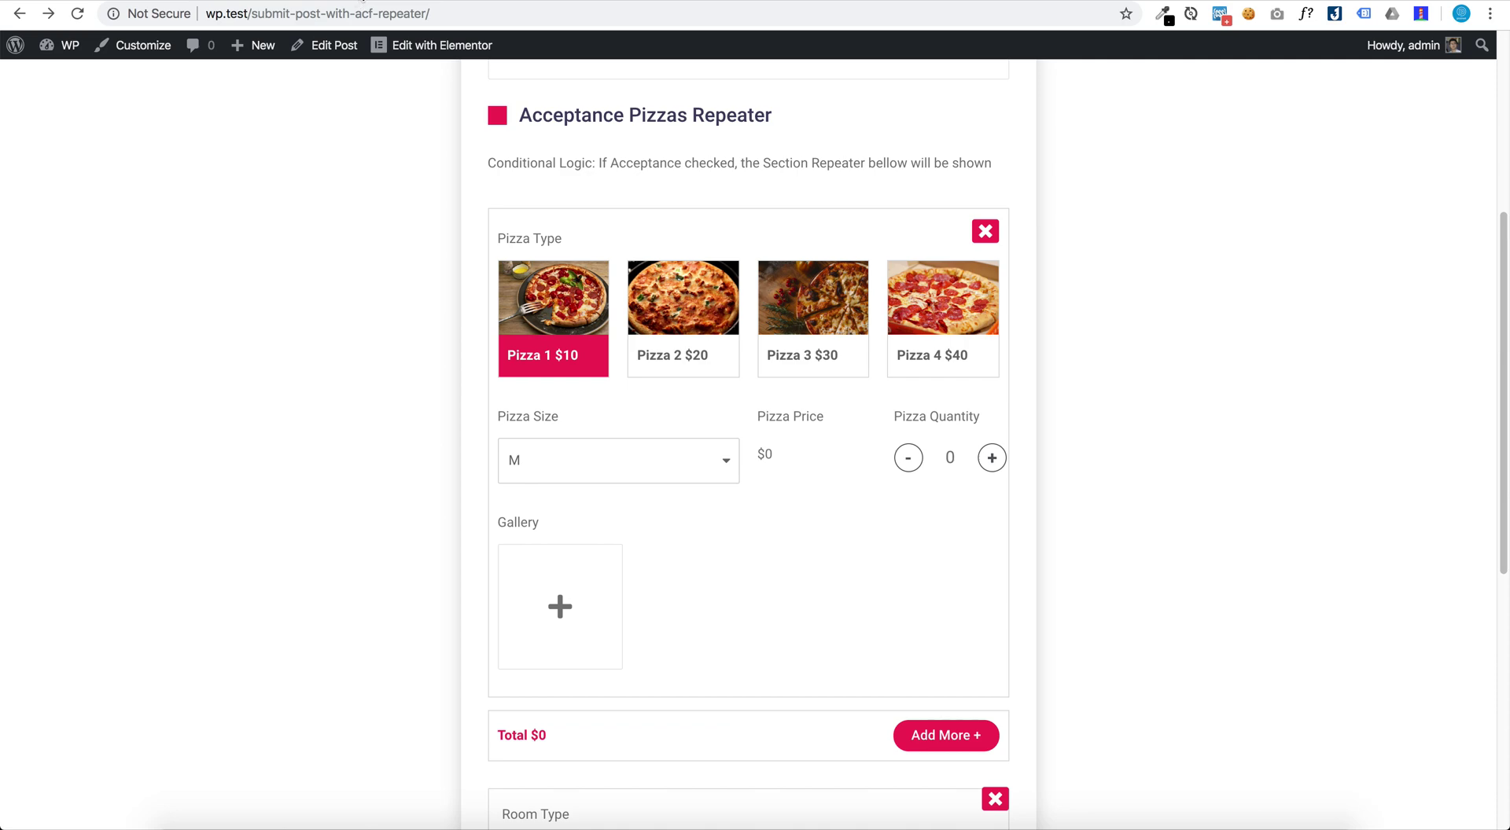
Step: In Elementor, confirm the pizza section's repeater ID repeater_pizza and the Pizza Type field ID pizza_type
left_click(364, 1)
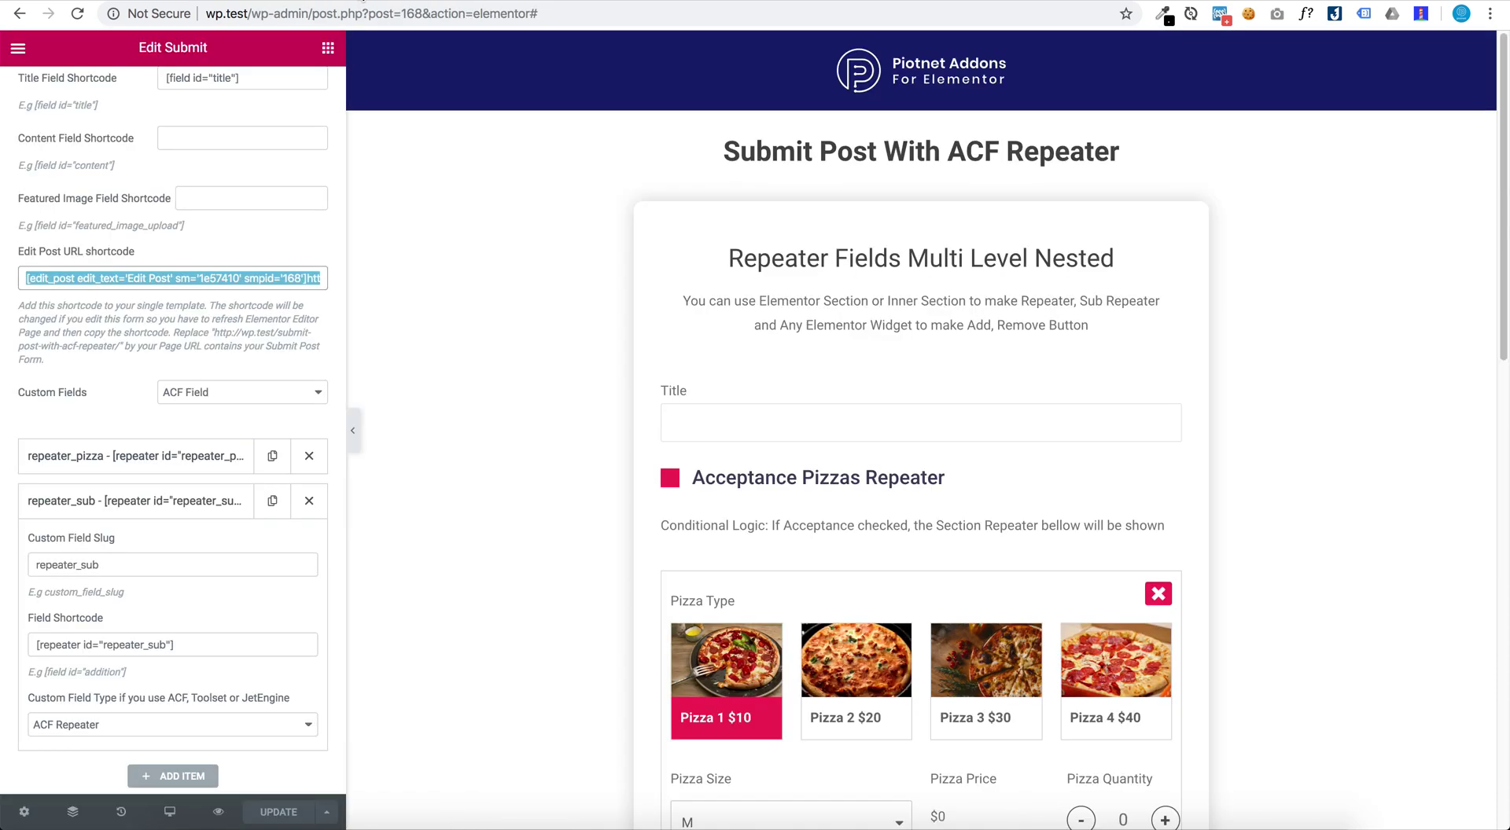
scroll(744, 275, "down", 2)
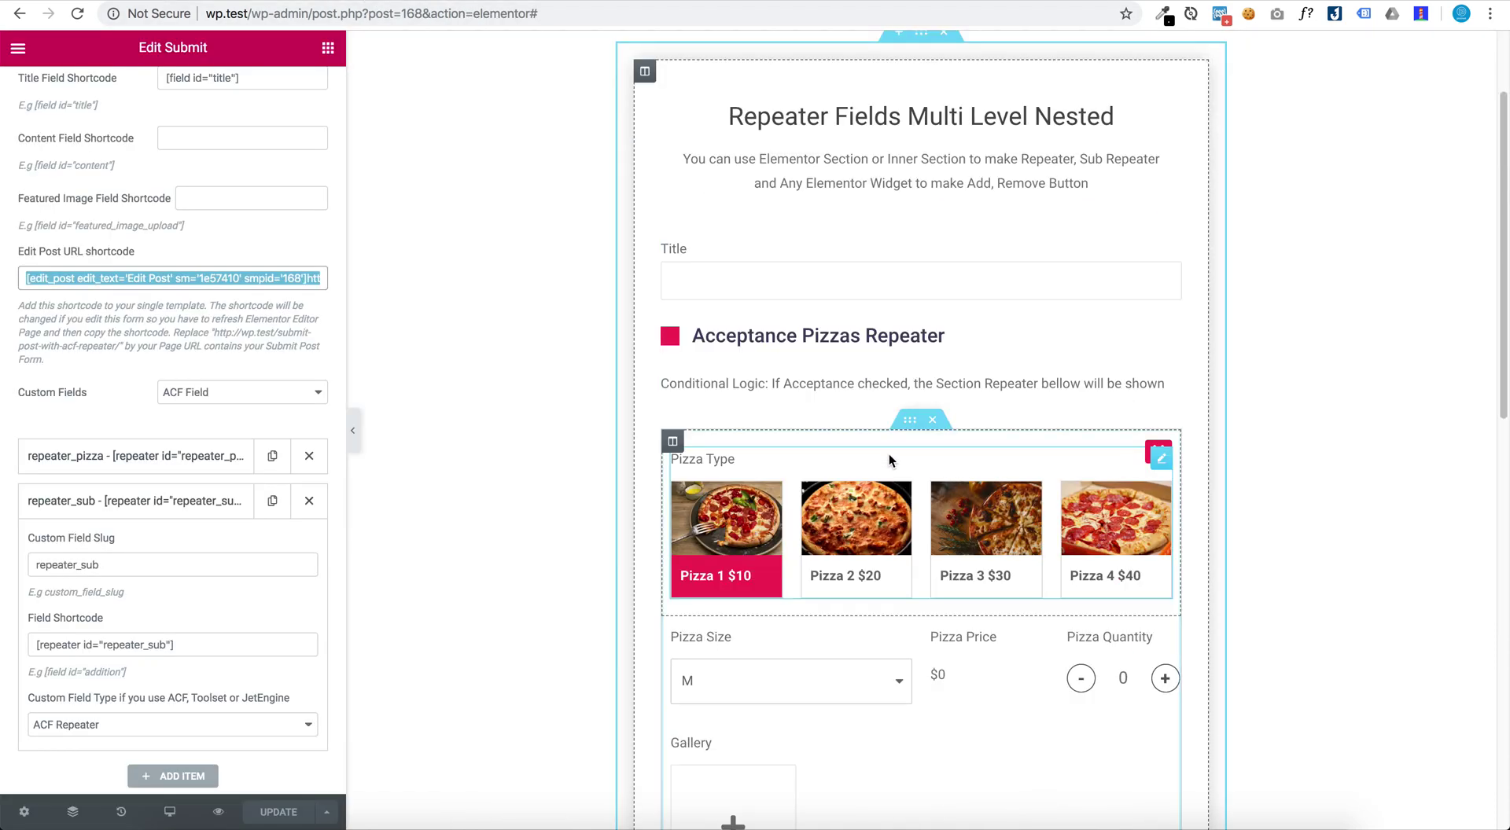
left_click(910, 421)
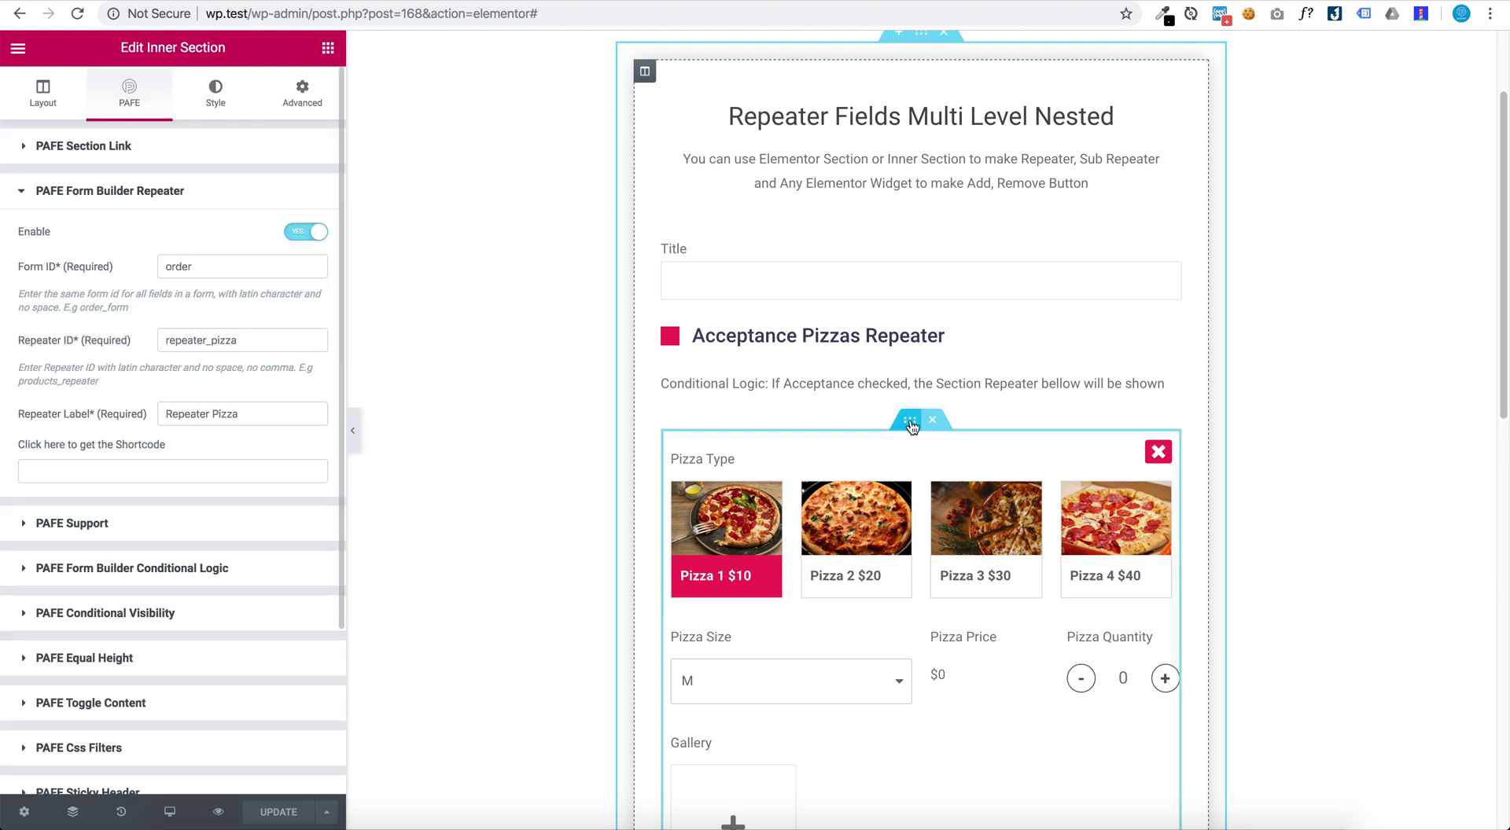
scroll(912, 421, "down", 1)
scroll(912, 421, "down", 1)
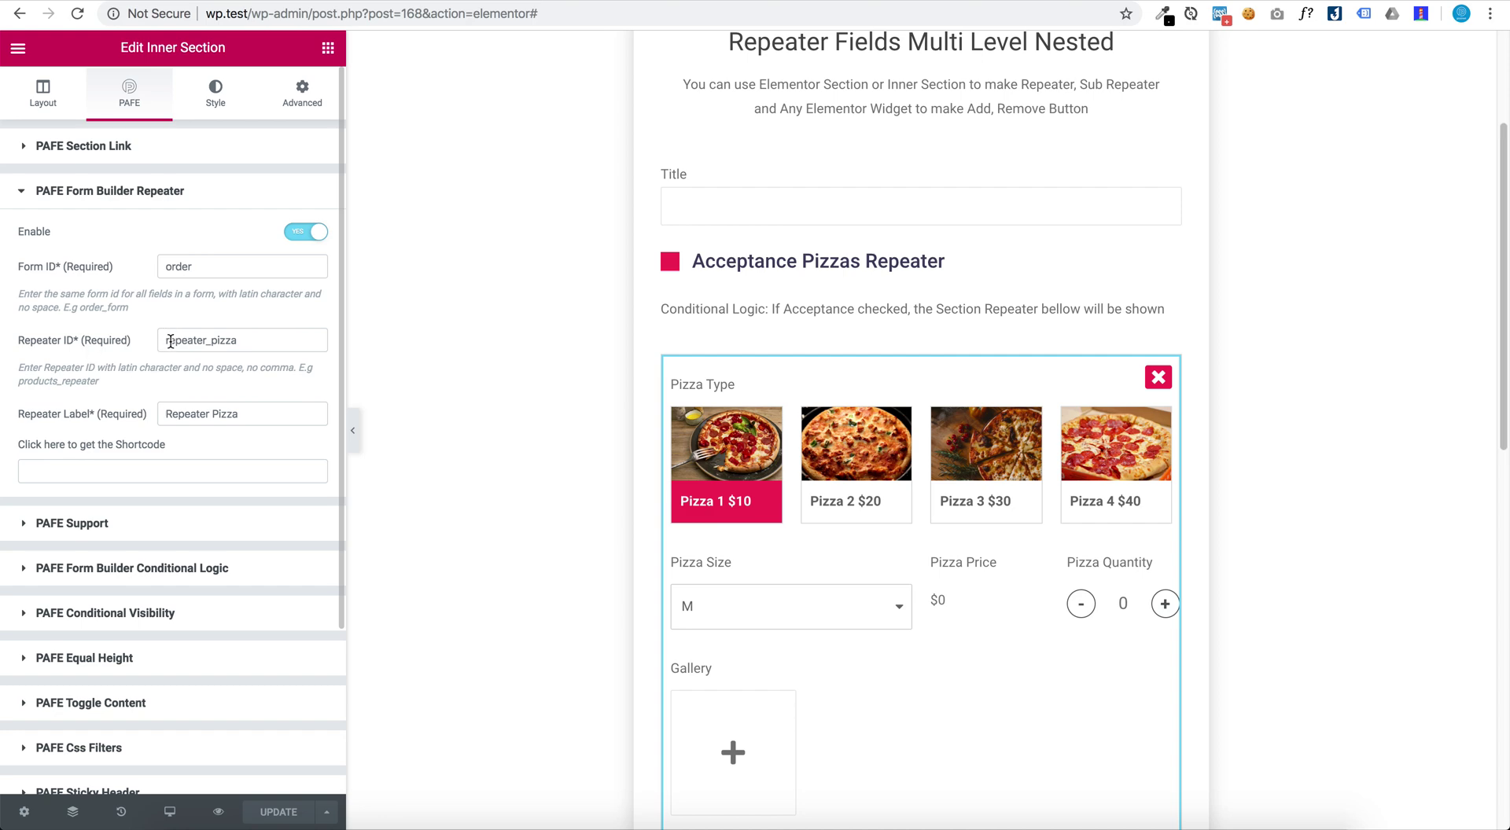
left_click(246, 341)
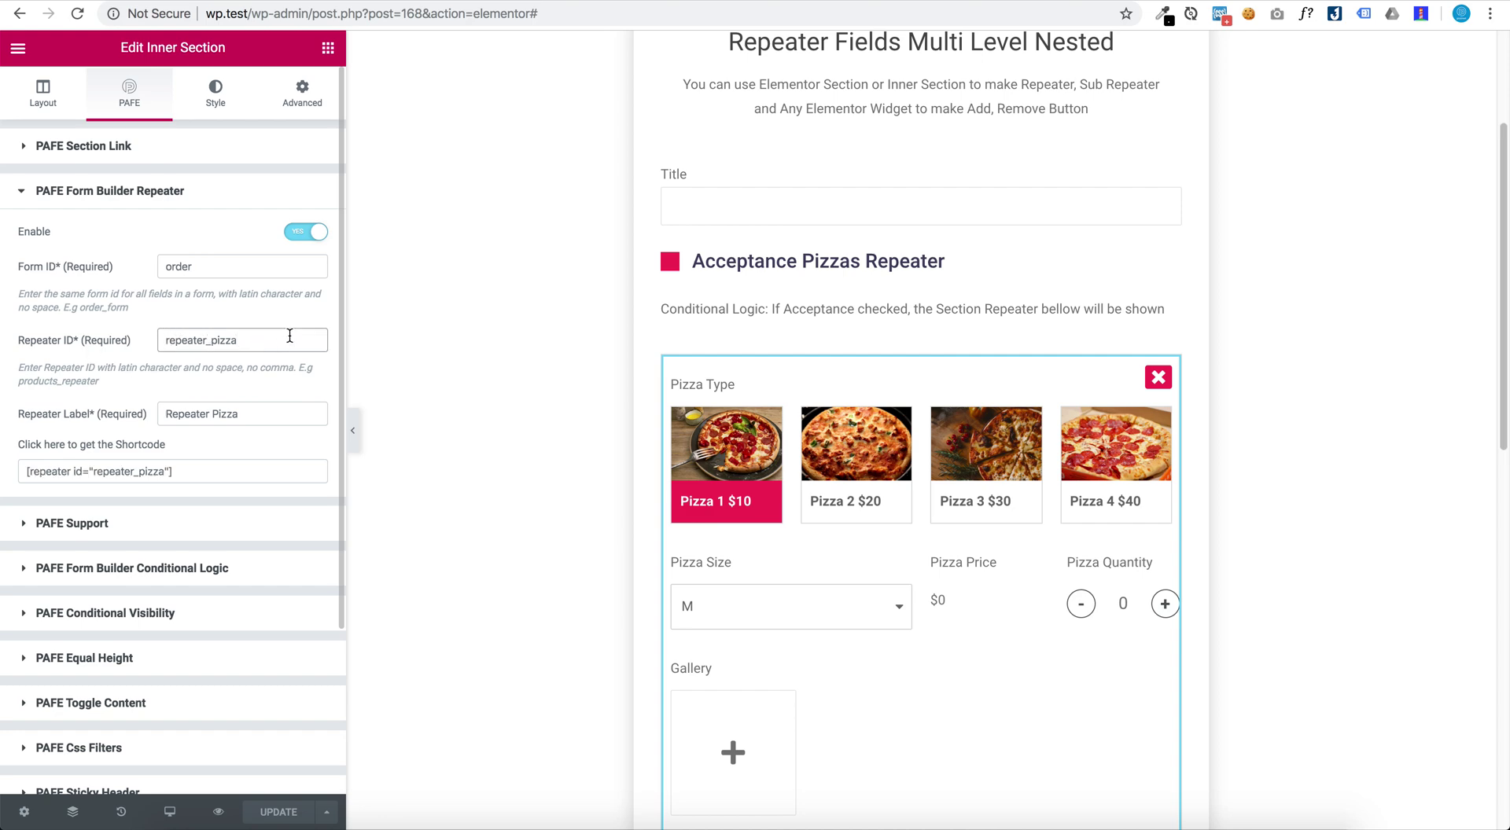
scroll(804, 362, "down", 3)
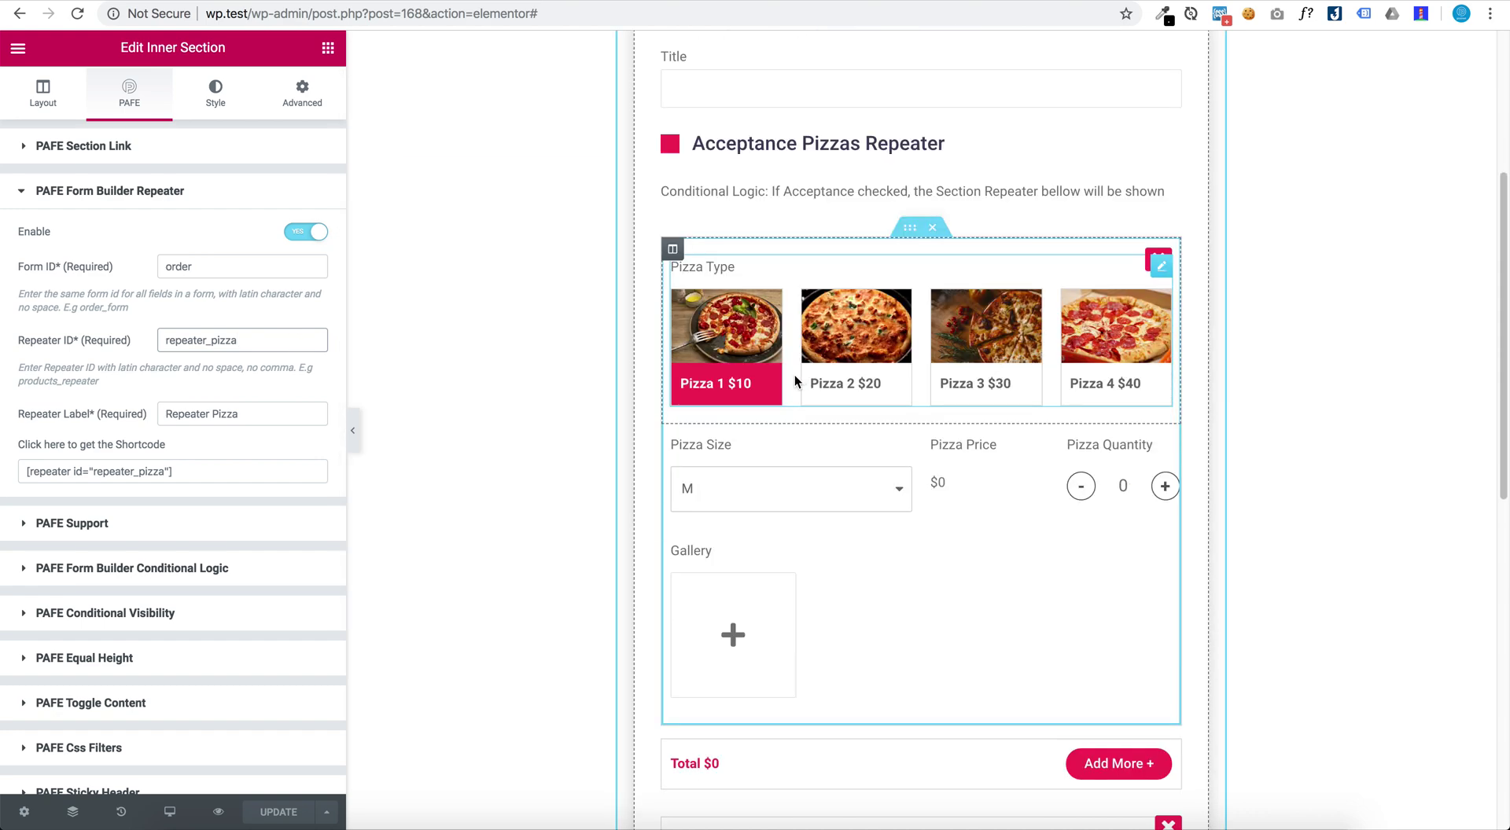
left_click(794, 375)
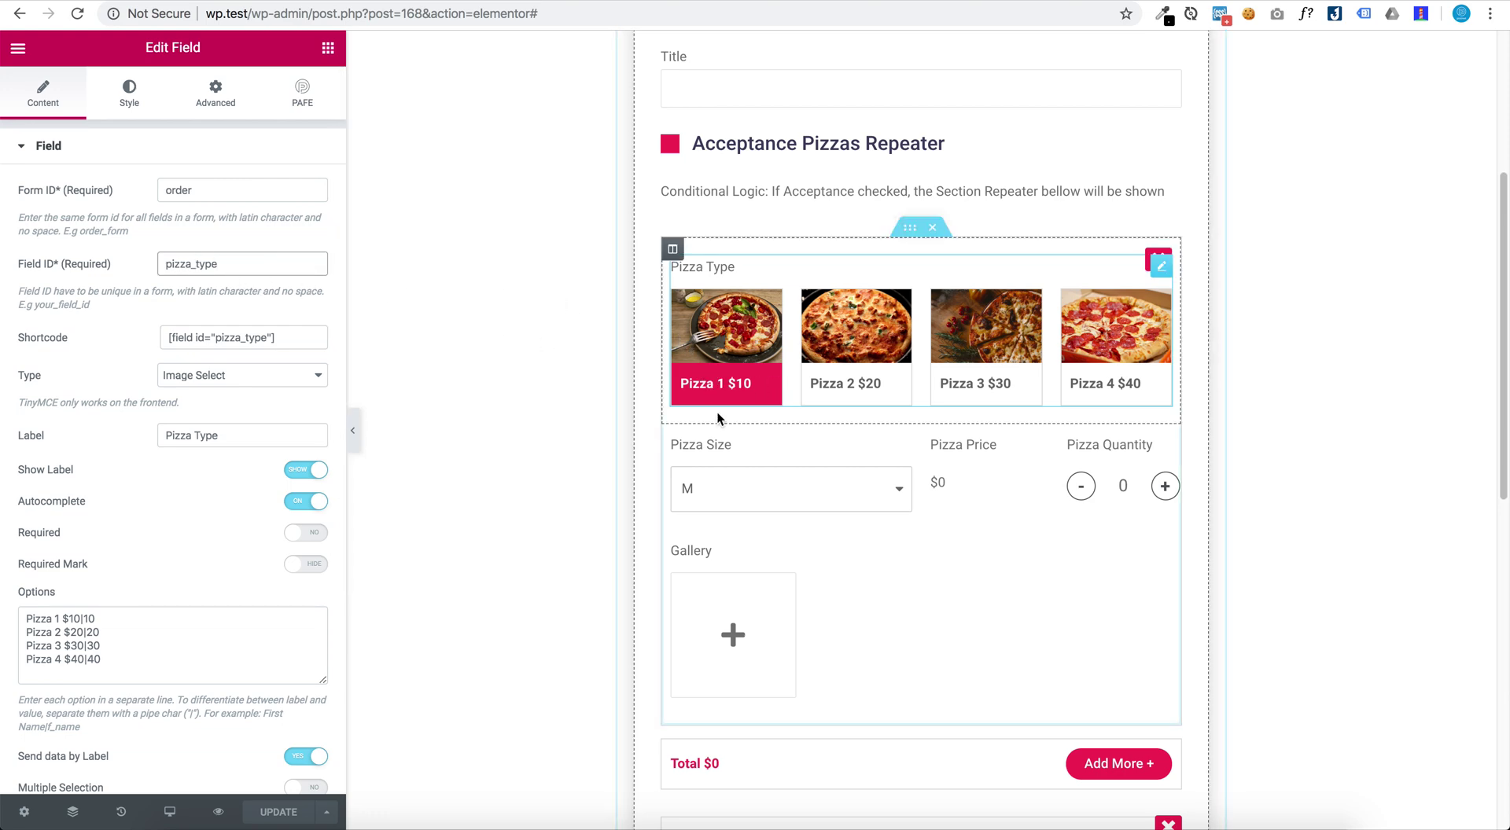
Step: Check the Pizza Size, Price, Quantity and Gallery (pizza_image) field IDs and reselect the pizza repeater section
left_click(753, 453)
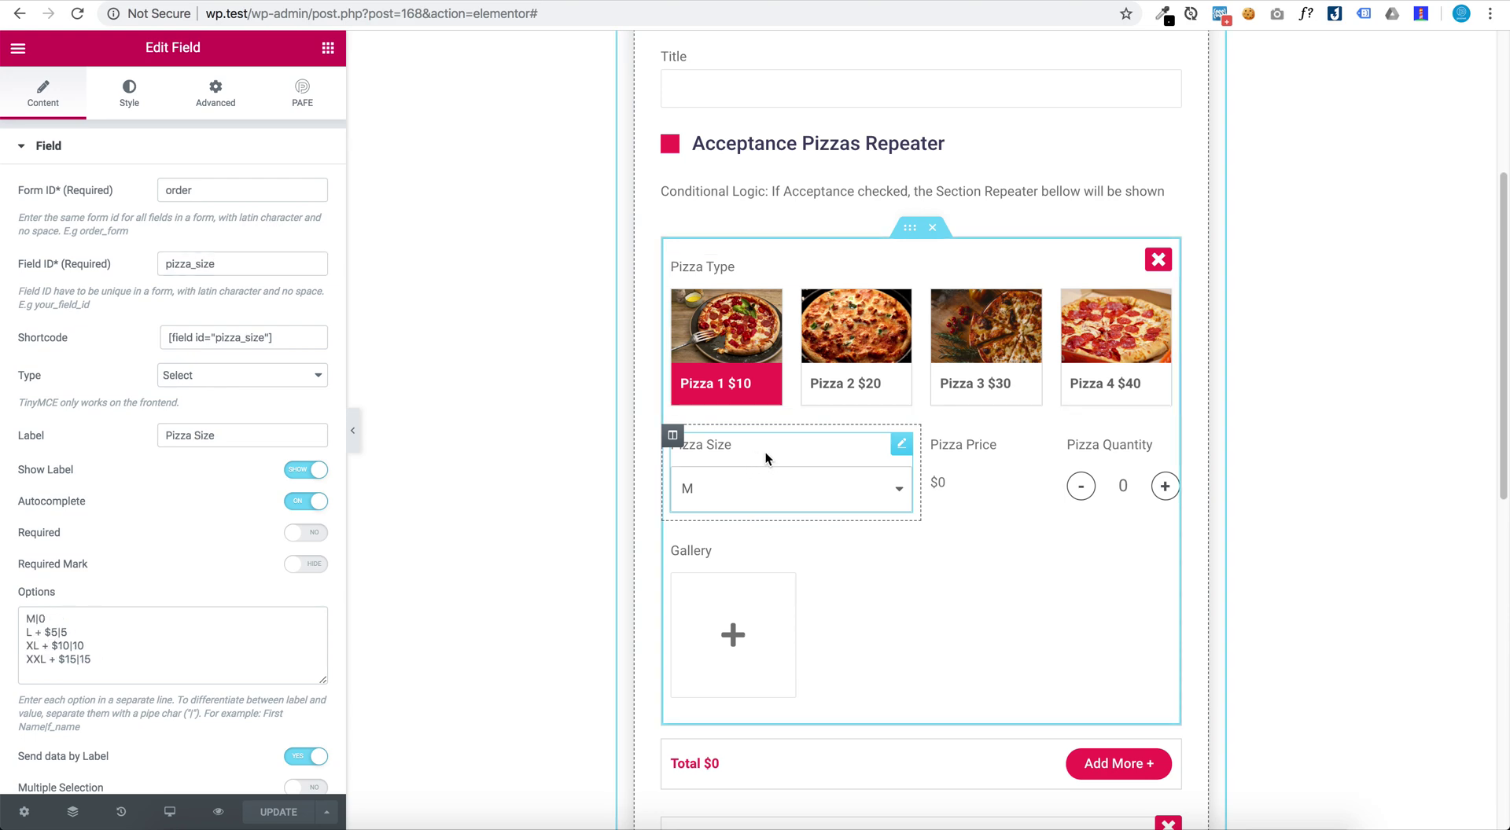
left_click(1003, 471)
left_click(1073, 465)
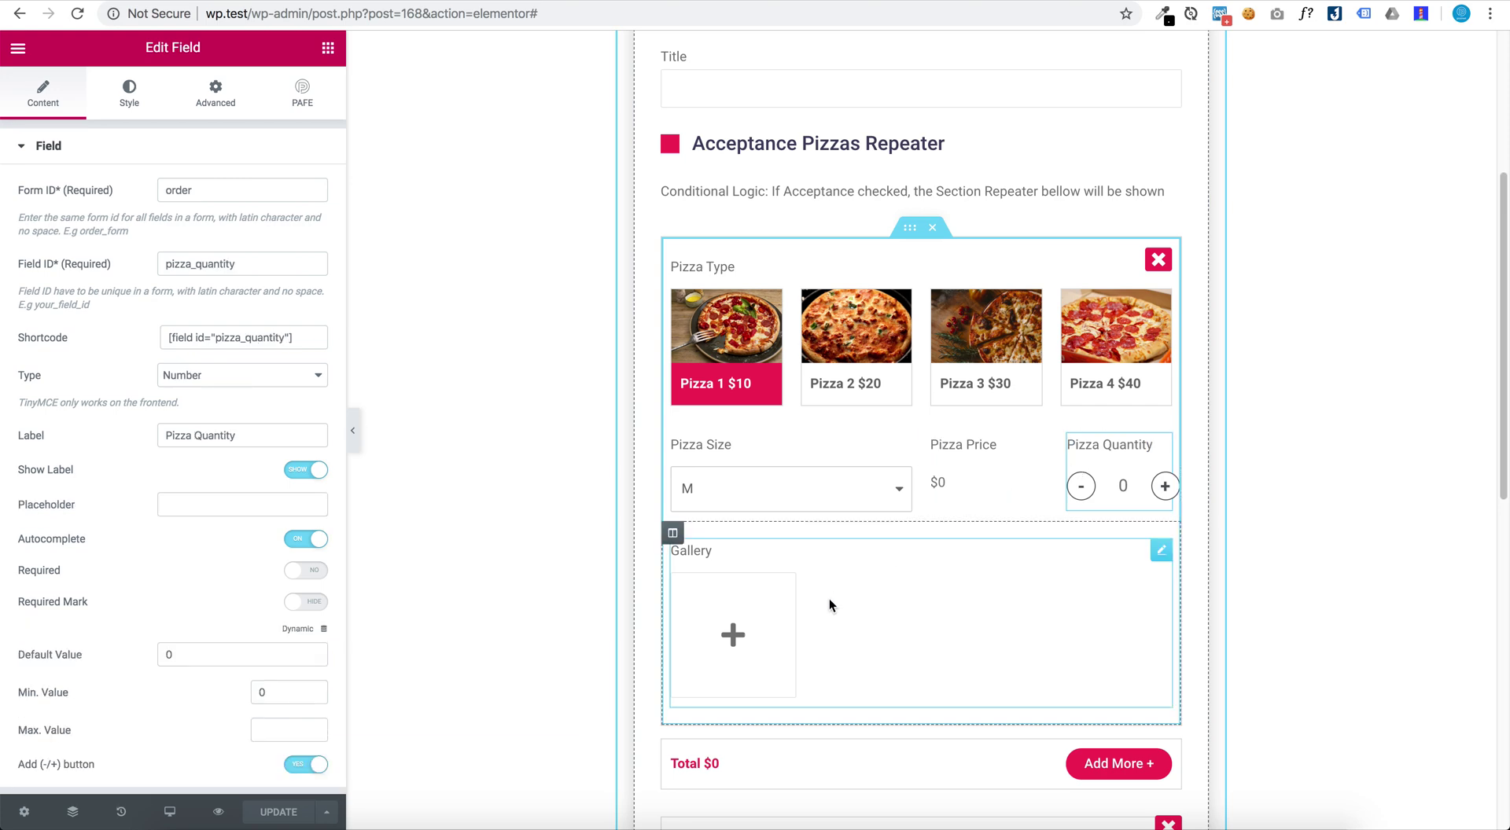
left_click(830, 602)
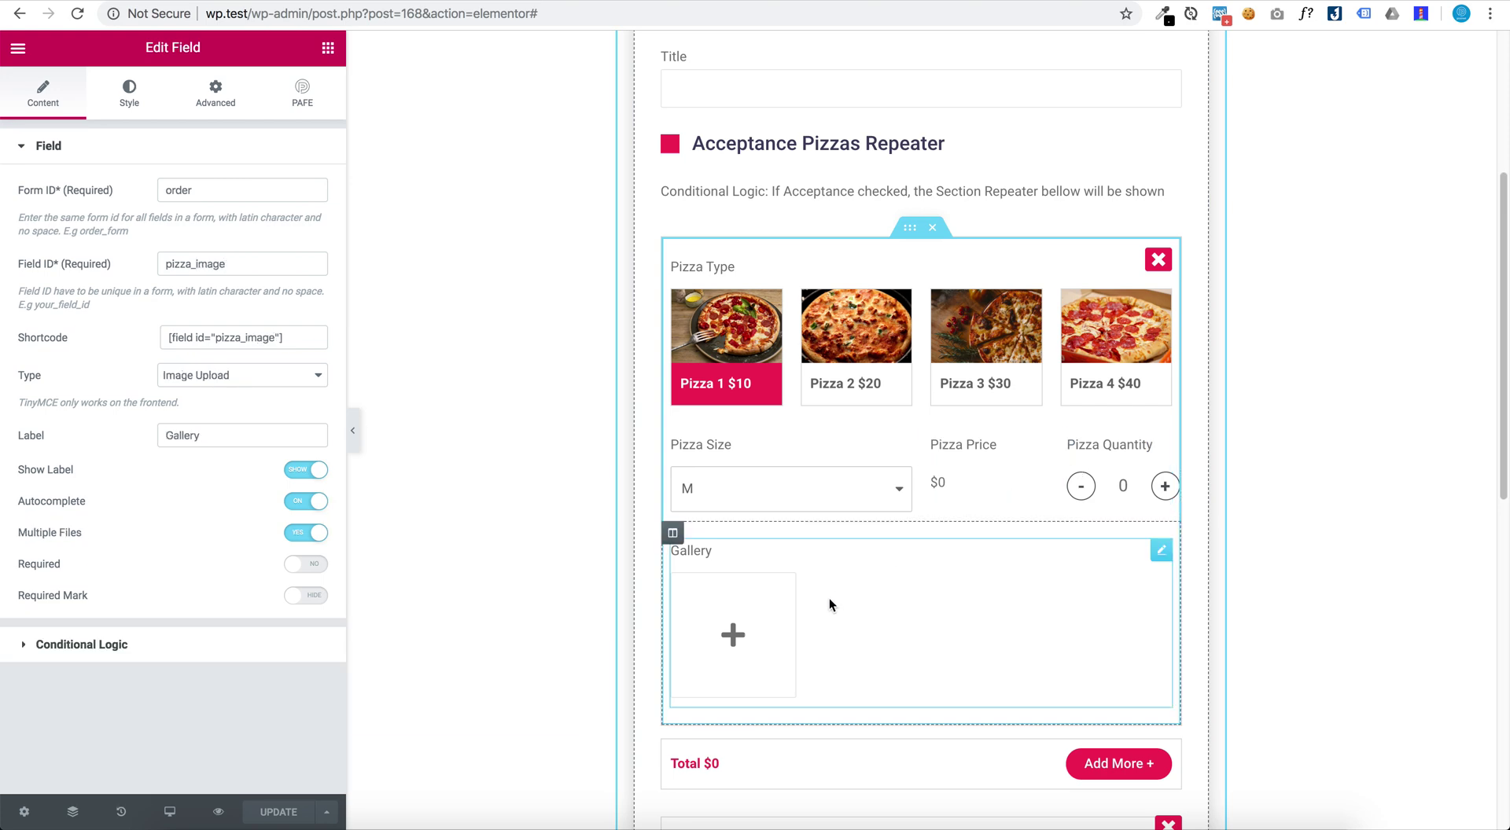
left_click(235, 267)
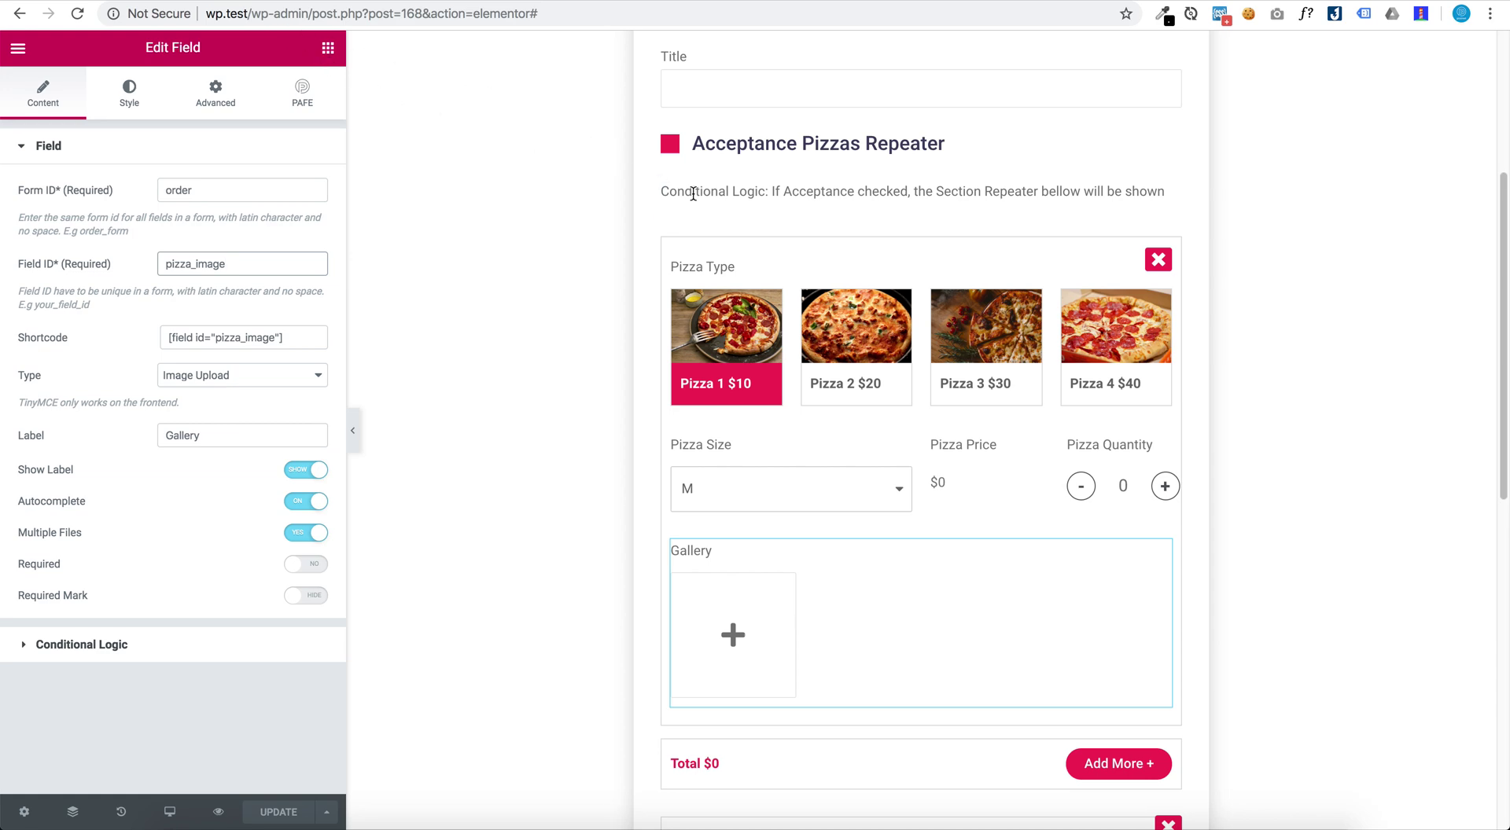
scroll(700, 208, "down", 1)
left_click(909, 194)
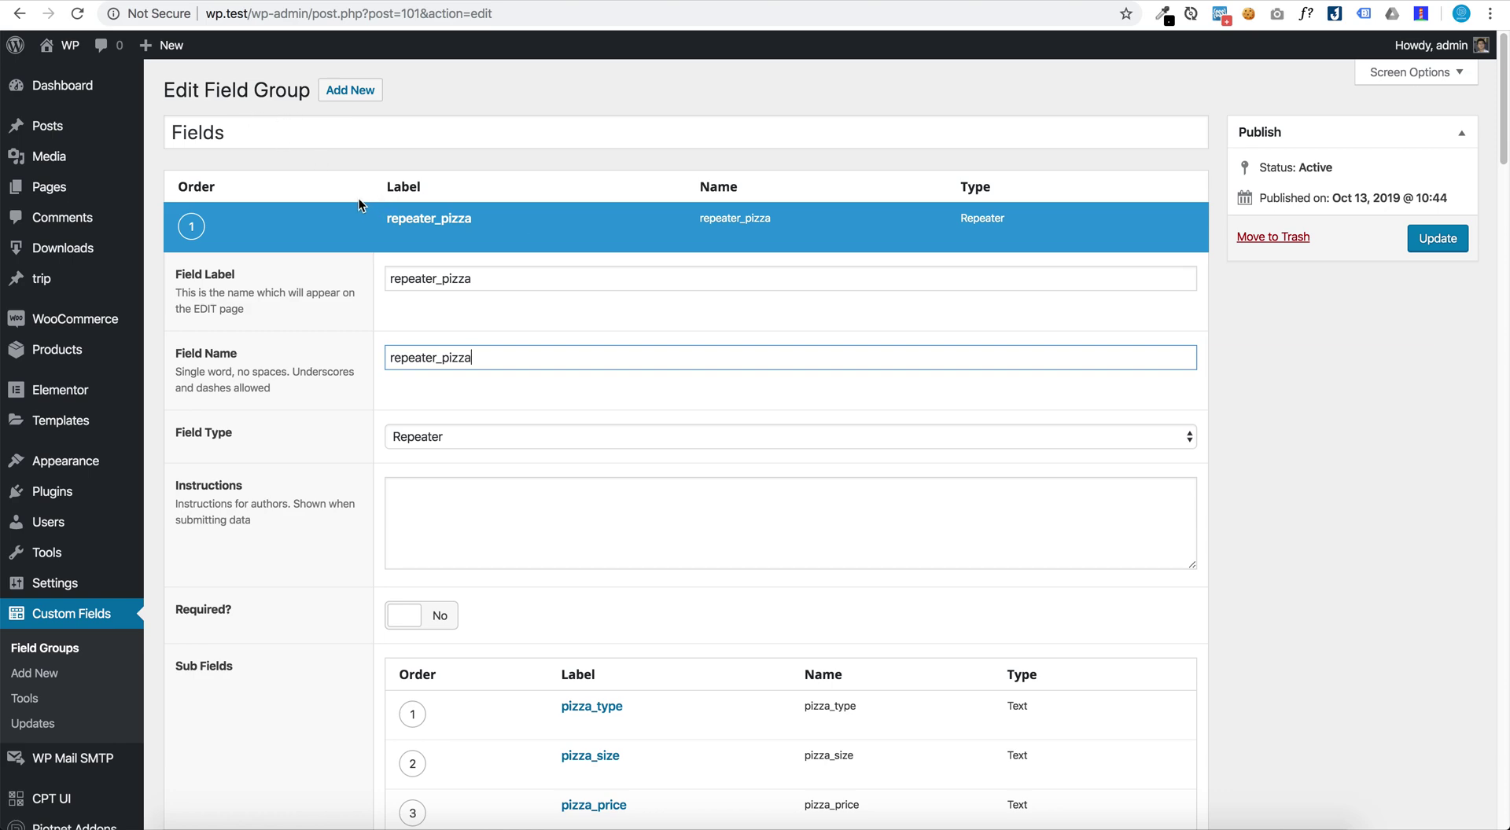
Step: Compare ACF's five repeater_pizza sub fields with the section's [repeater id="repeater_pizza"] shortcode
scroll(357, 196, "down", 1)
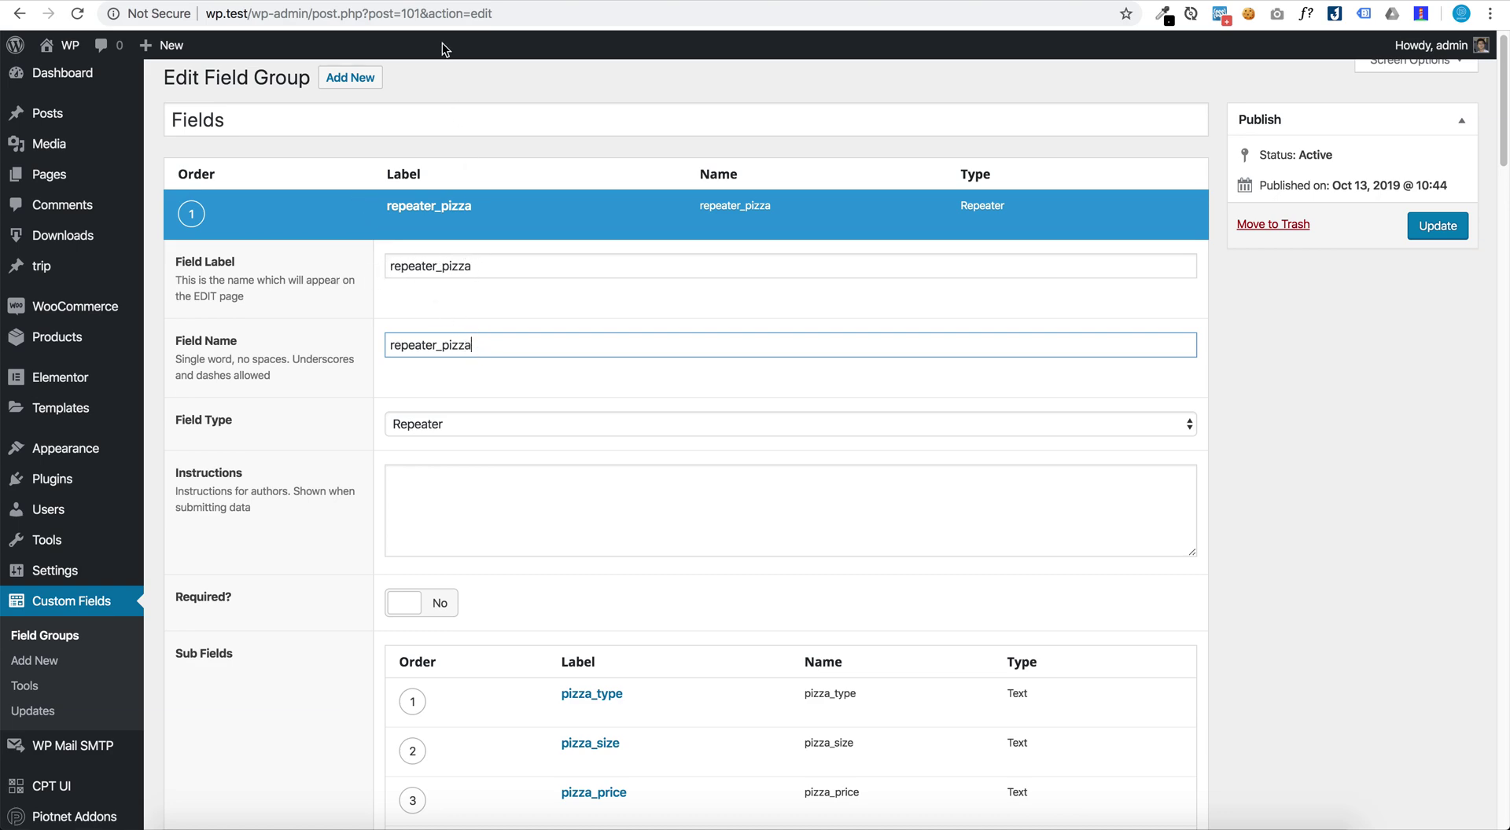
key("ctrl+Tab")
key("ctrl+Tab")
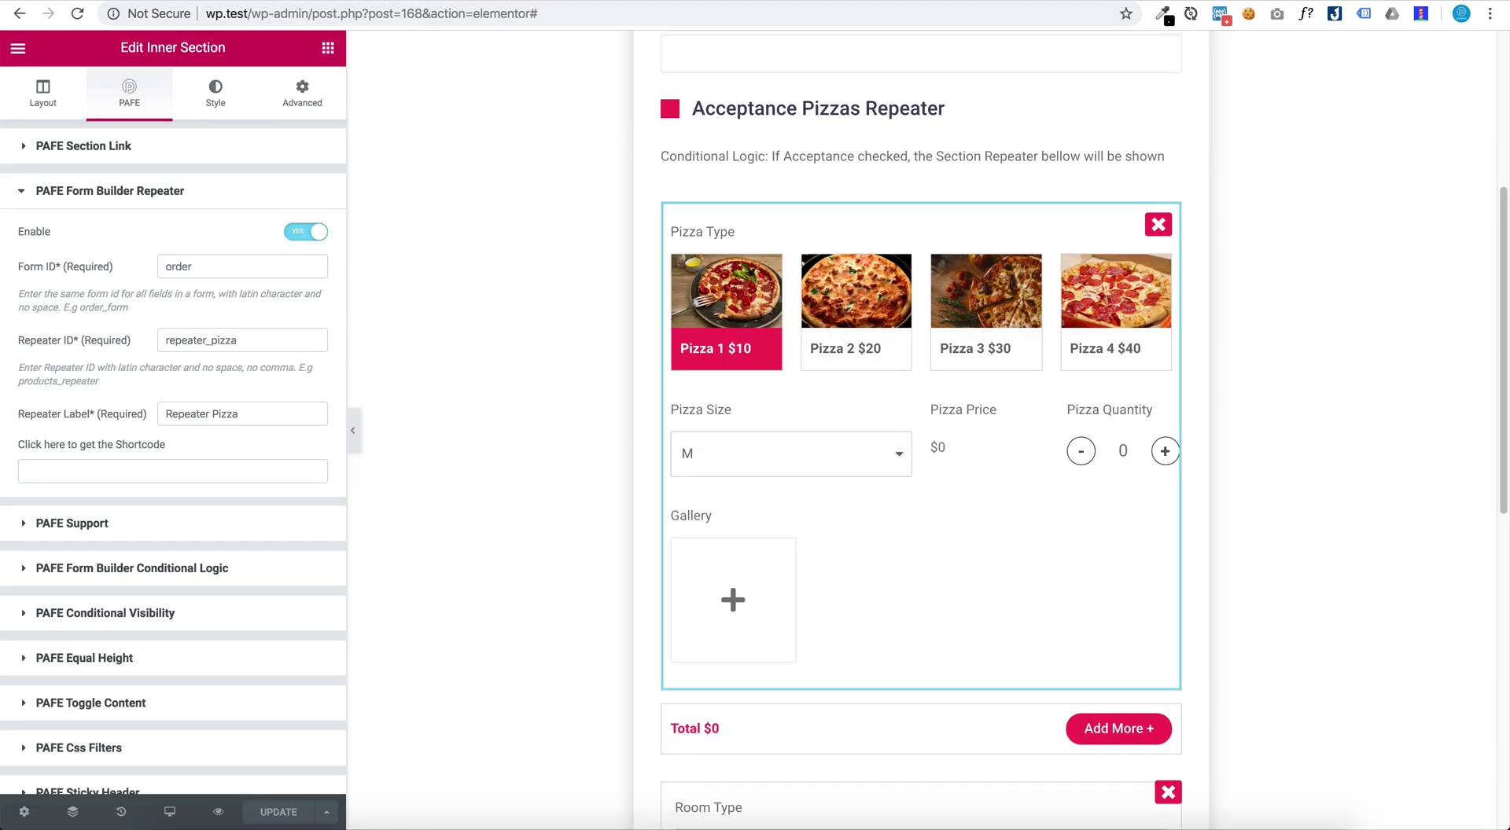
left_click(224, 348)
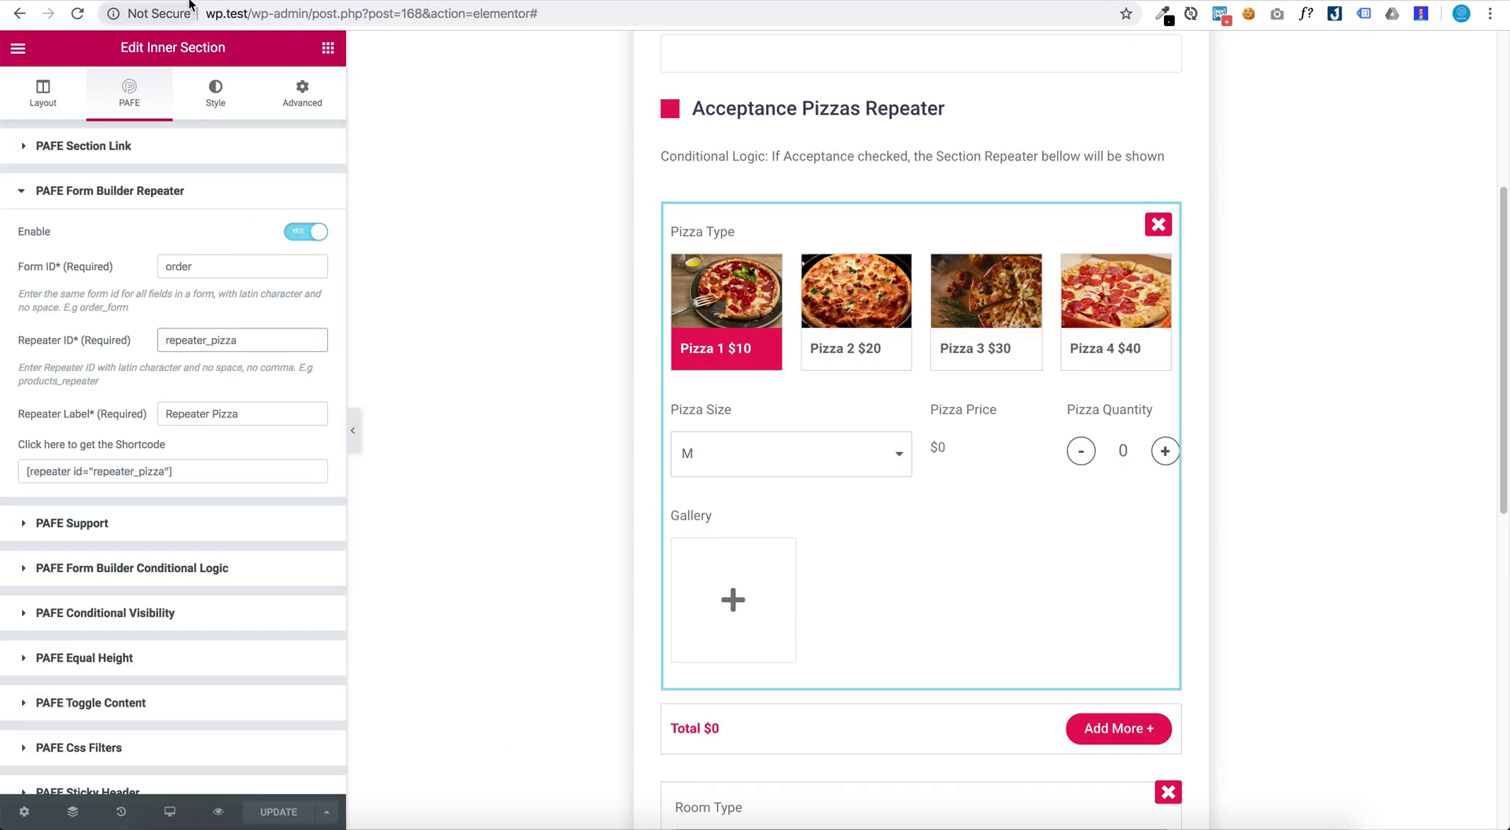
key("ctrl+Tab")
scroll(456, 248, "down", 3)
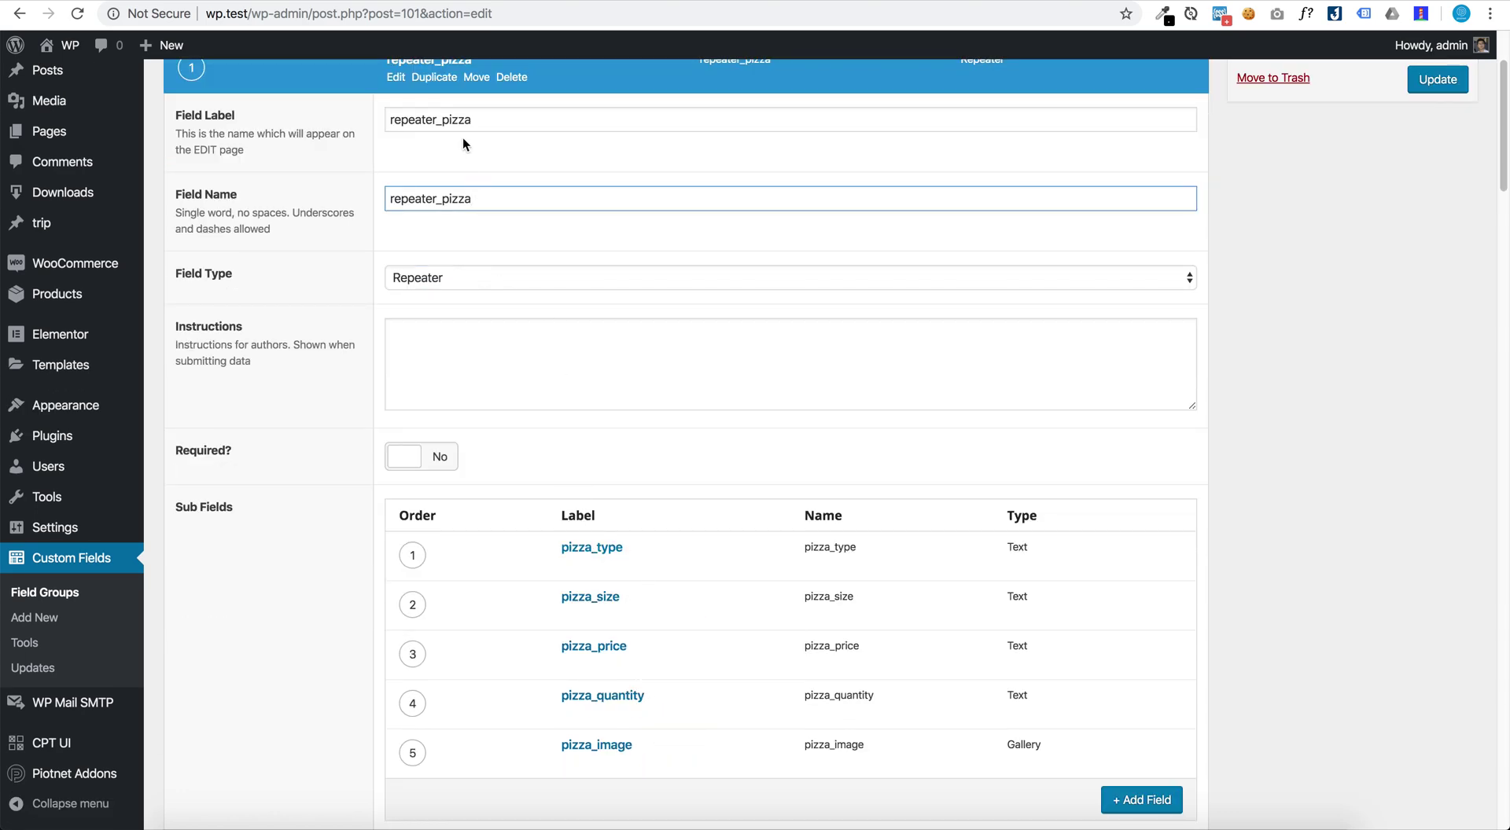
scroll(467, 177, "down", 2)
scroll(469, 188, "down", 3)
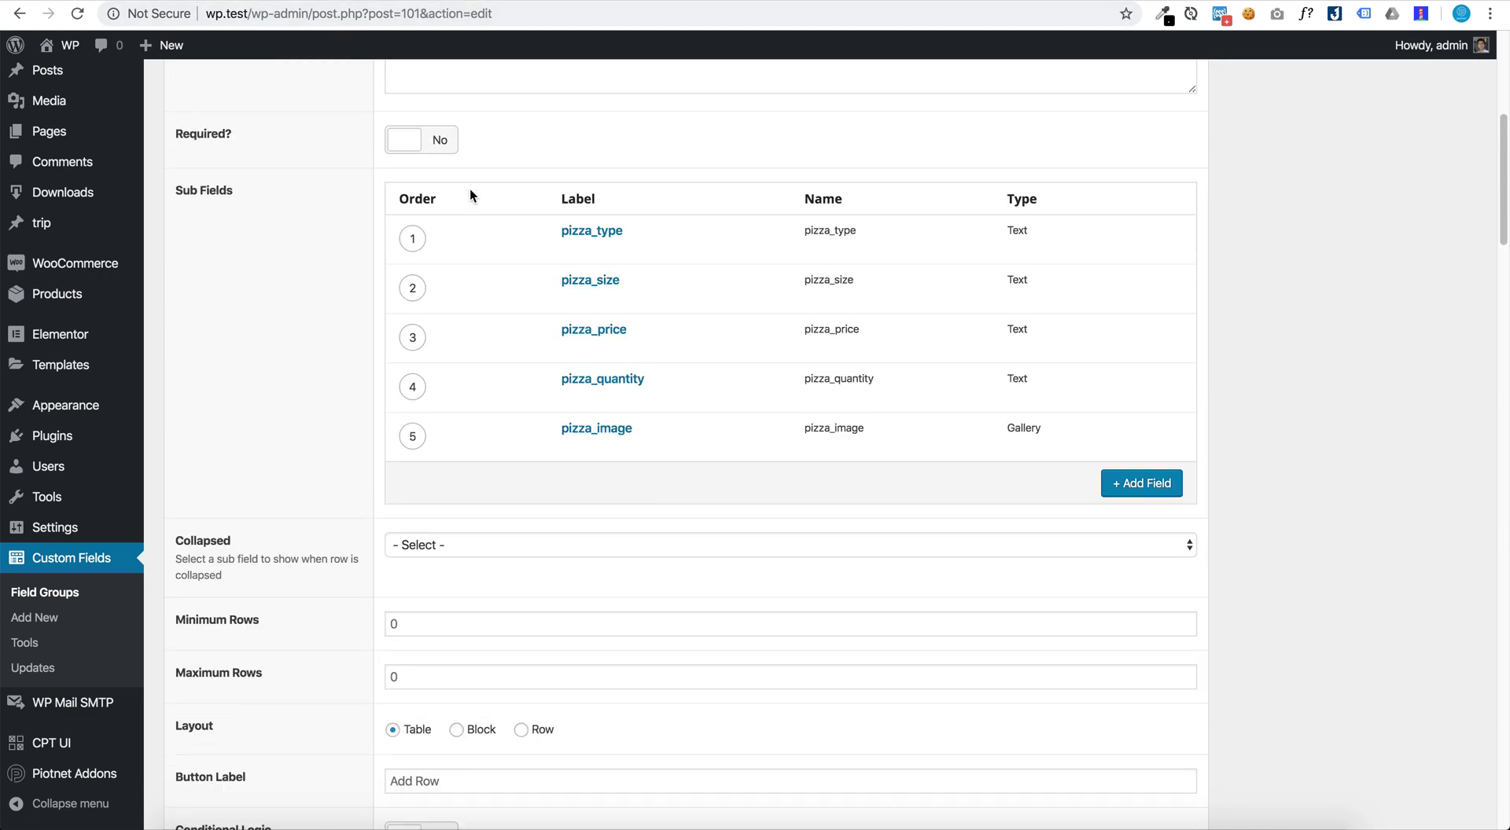
scroll(470, 193, "down", 4)
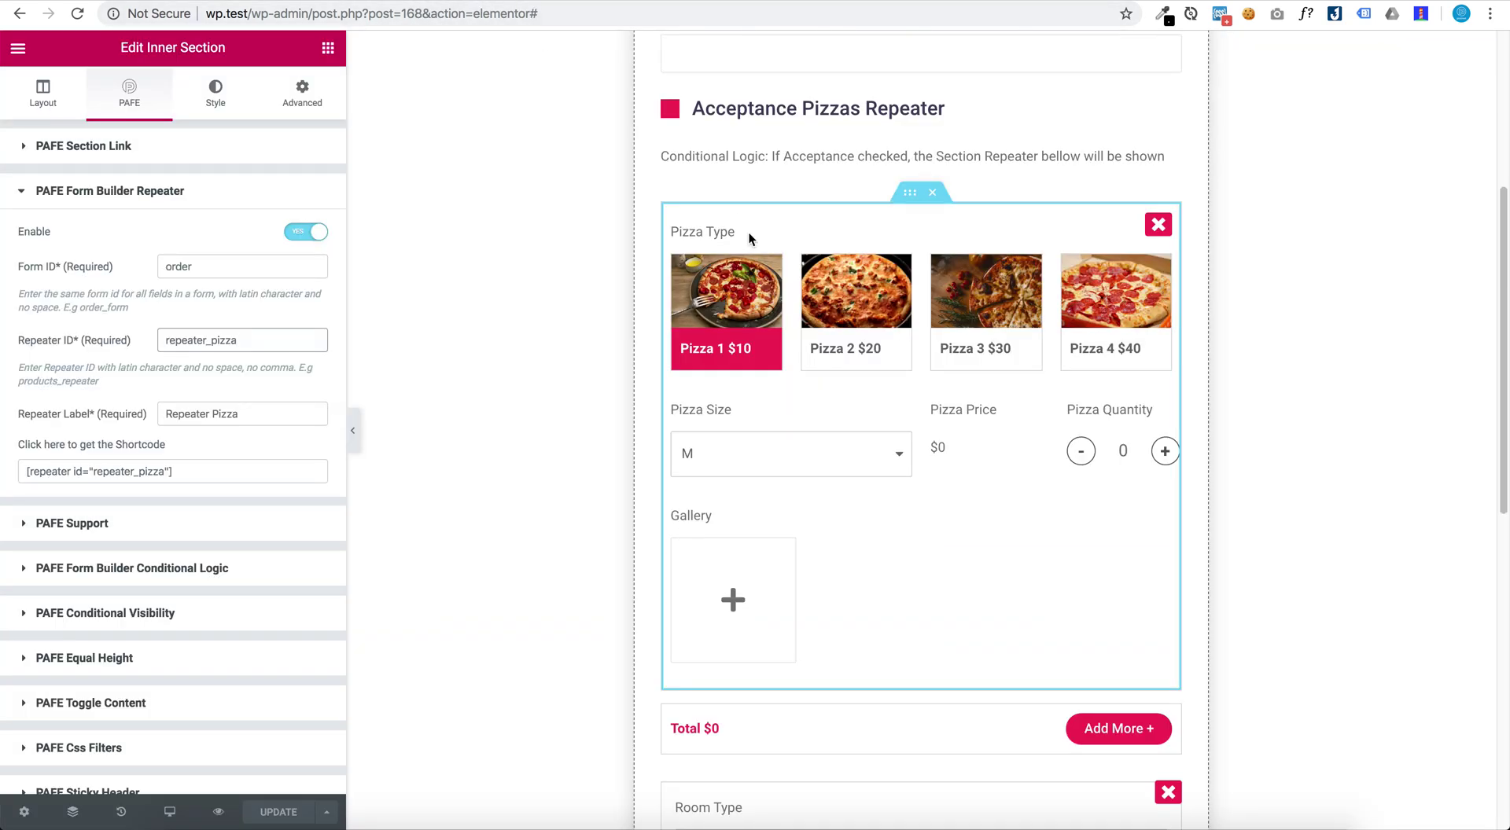
Step: Check the Room Type section's repeater_sub ID, the room_type field ID, and the template 95 shortcode
scroll(763, 366, "down", 2)
scroll(763, 367, "down", 3)
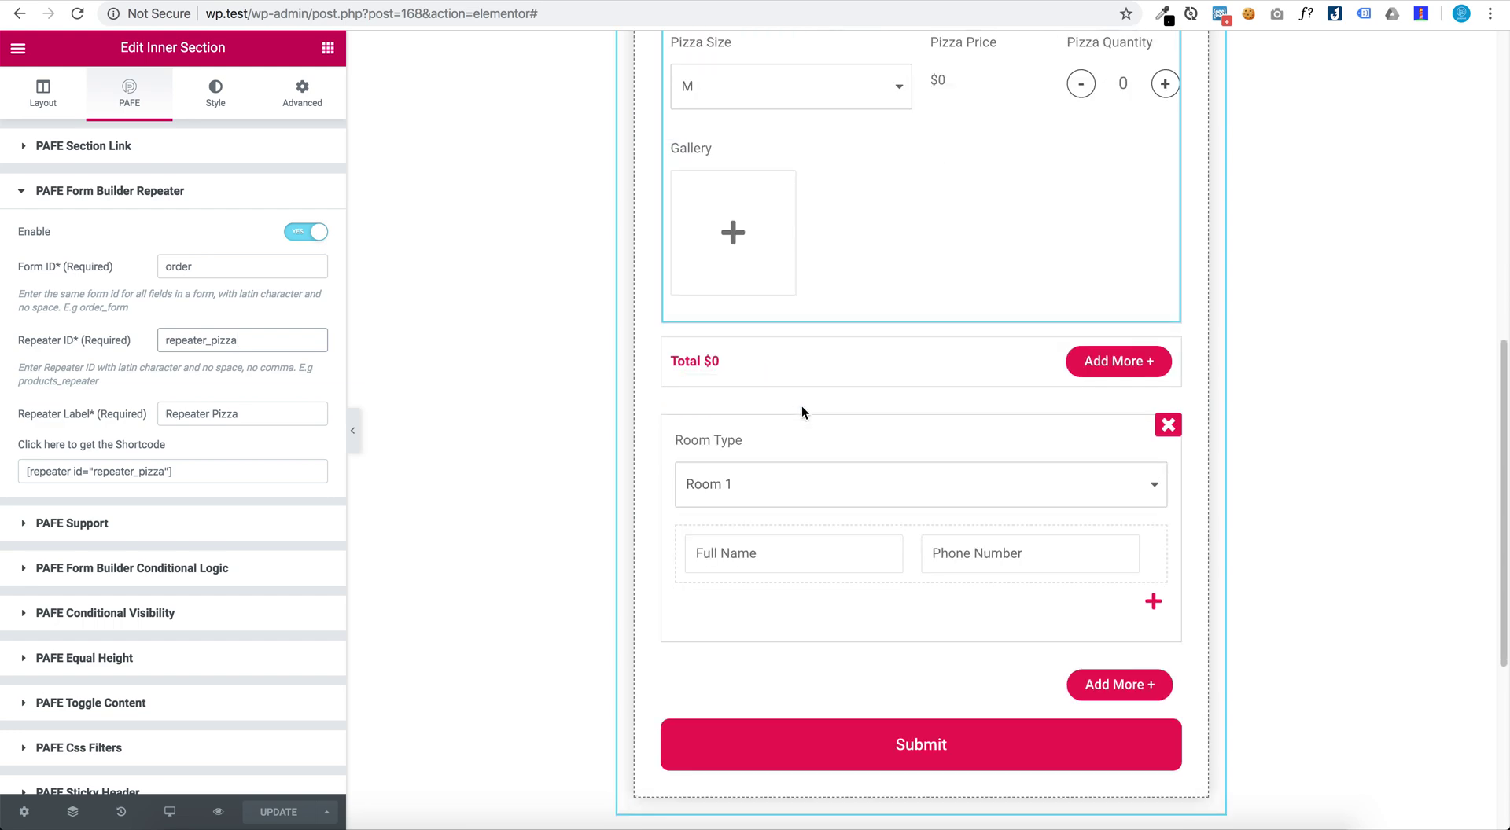
left_click(910, 411)
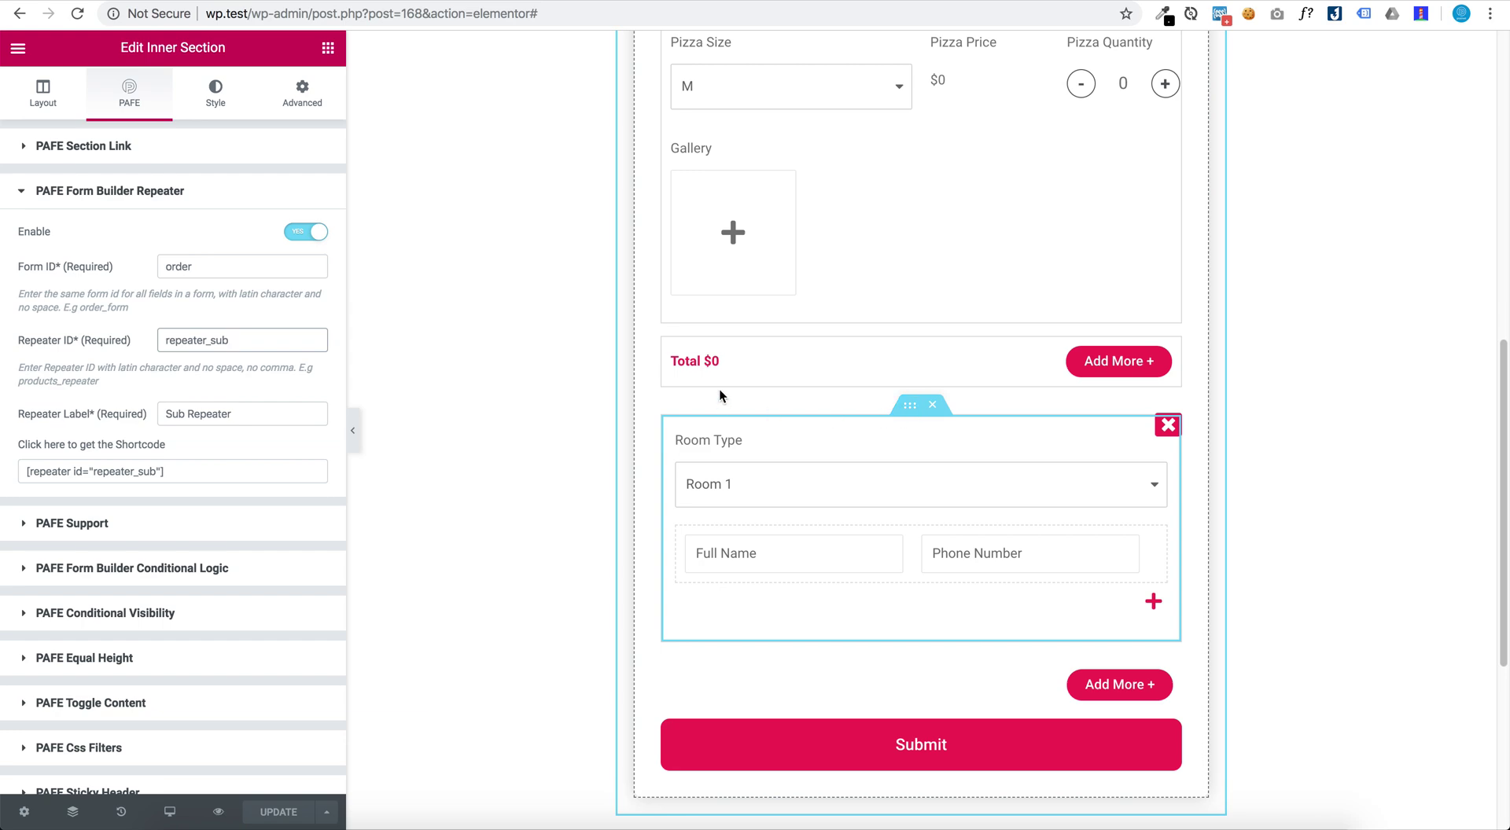
left_click(745, 449)
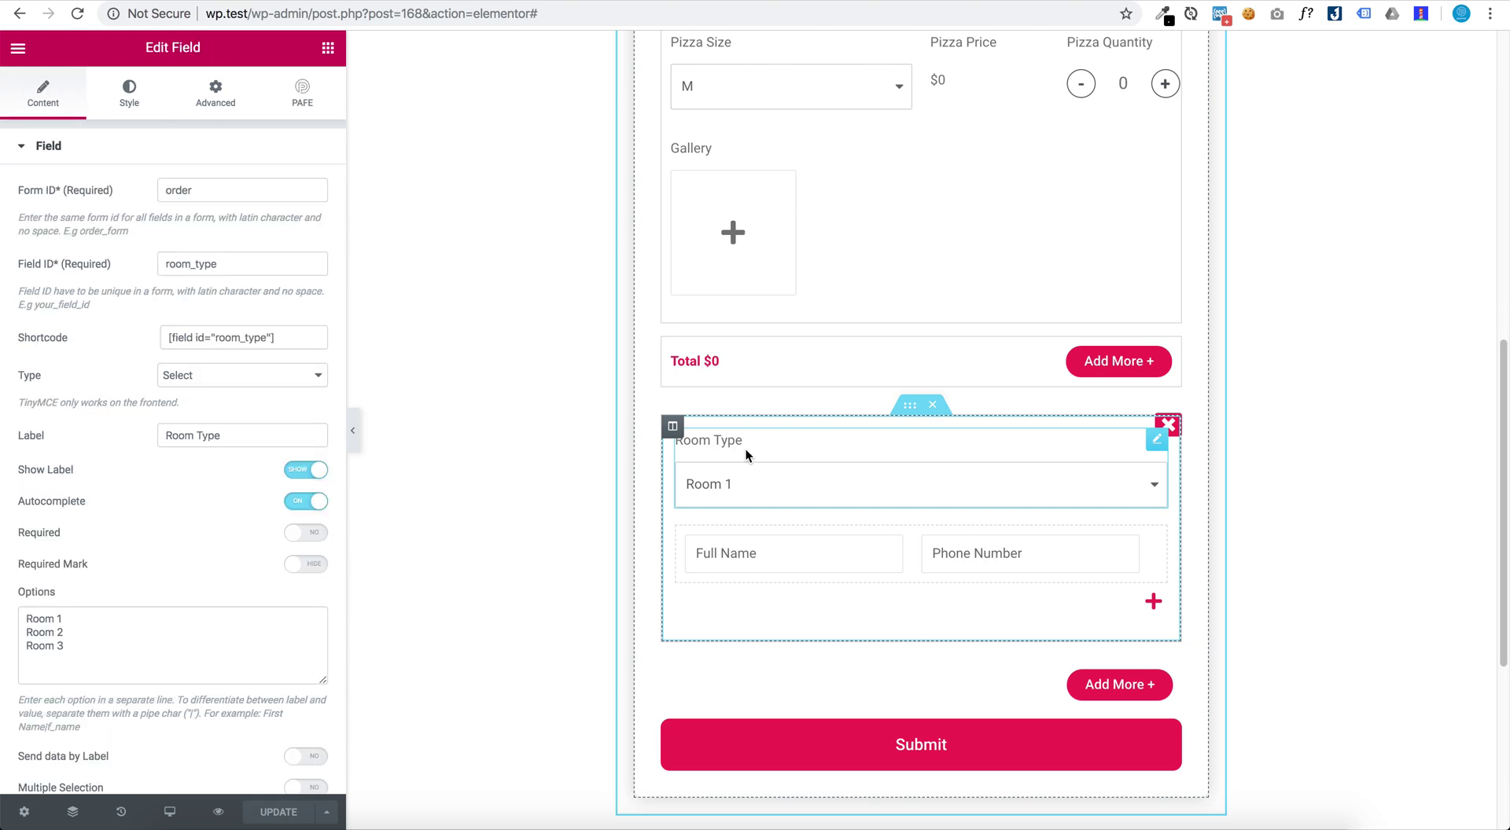
left_click(242, 270)
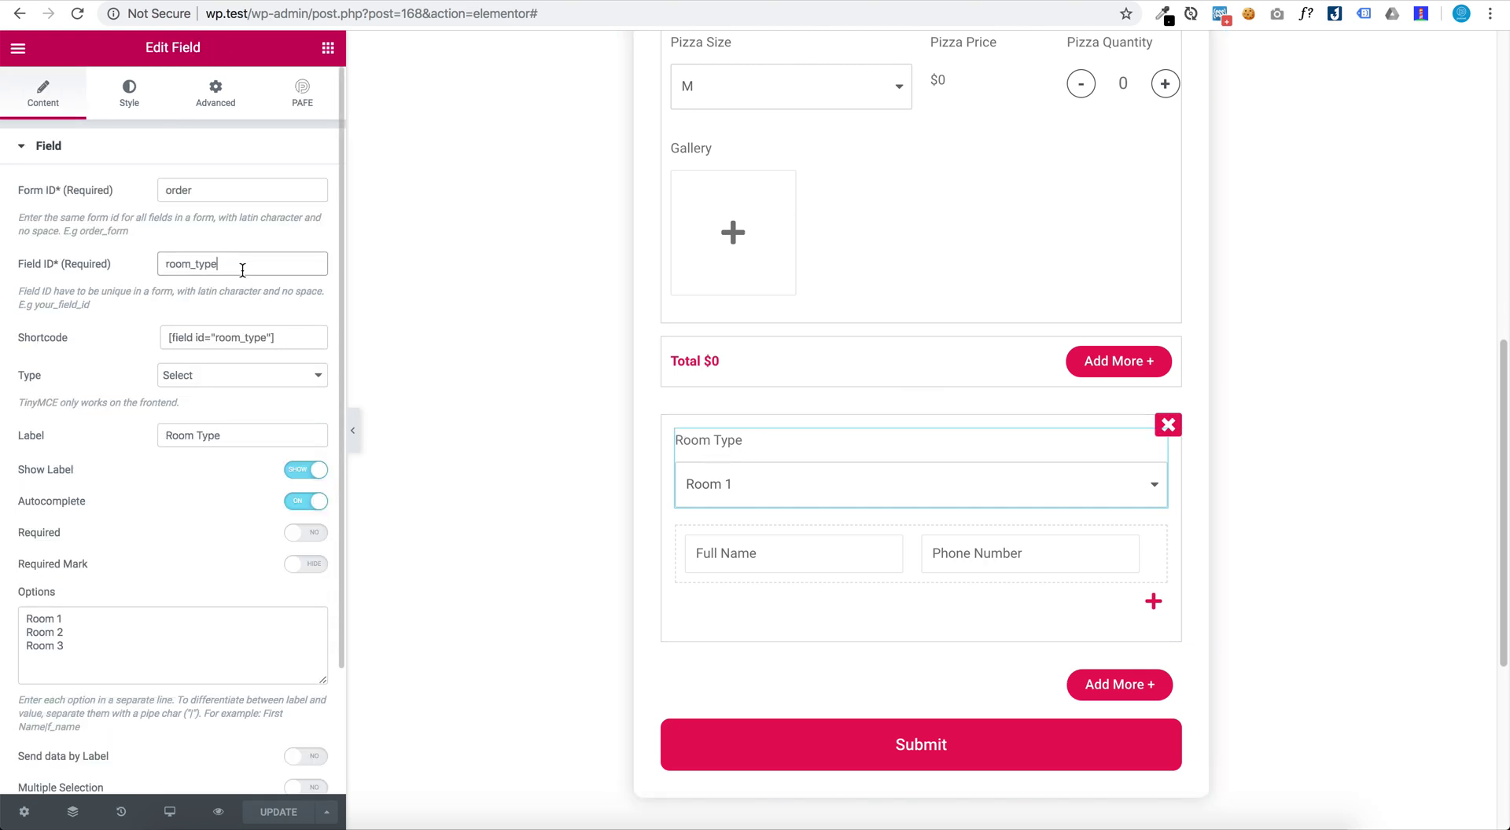
left_click(912, 554)
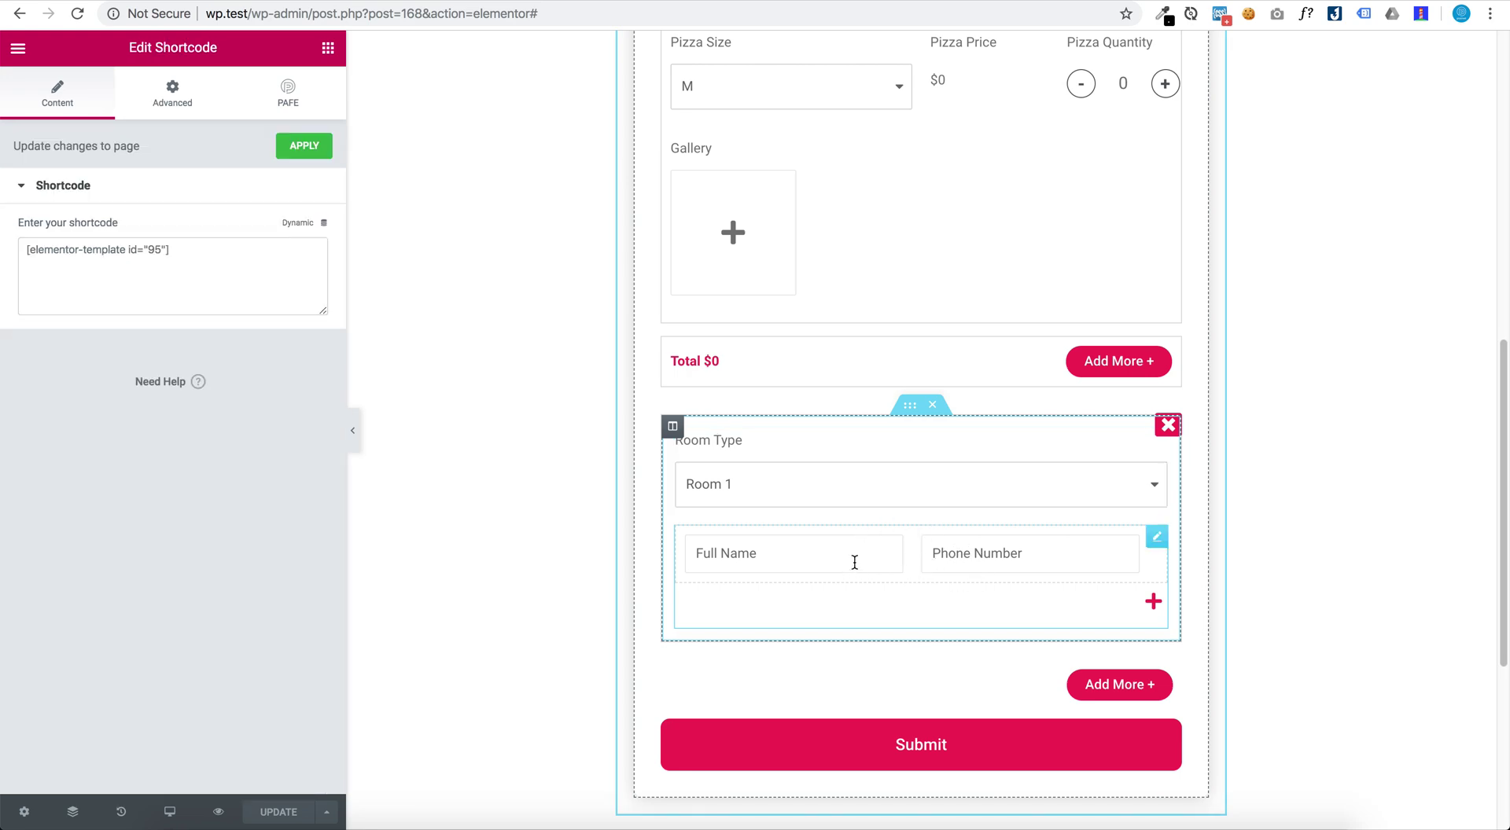
left_click(646, 0)
mouse_move(440, 44)
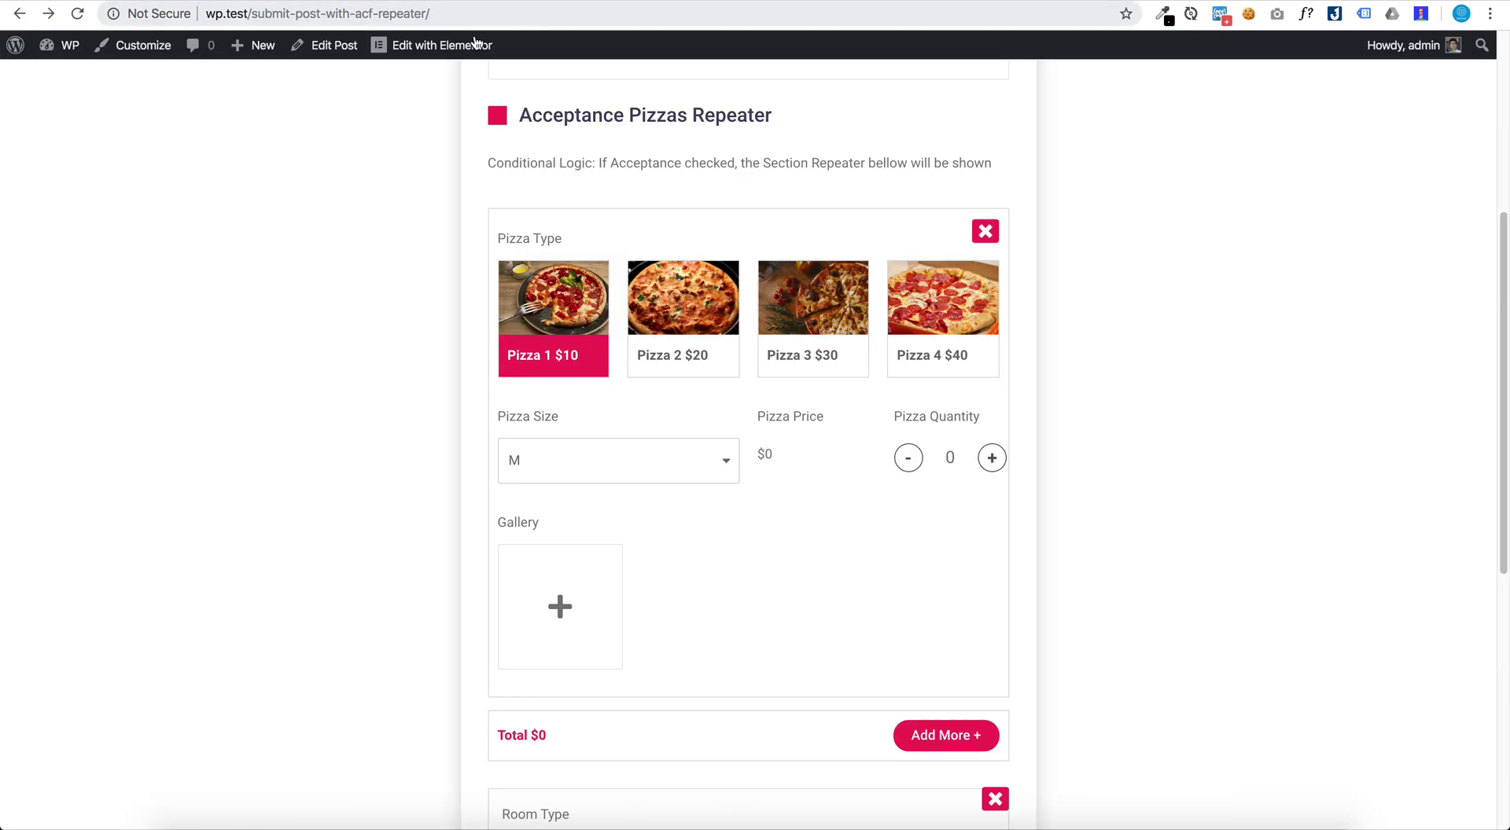
Step: Open template 95 in Elementor and confirm its section's repeater ID is repeater_nested
left_click(429, 123)
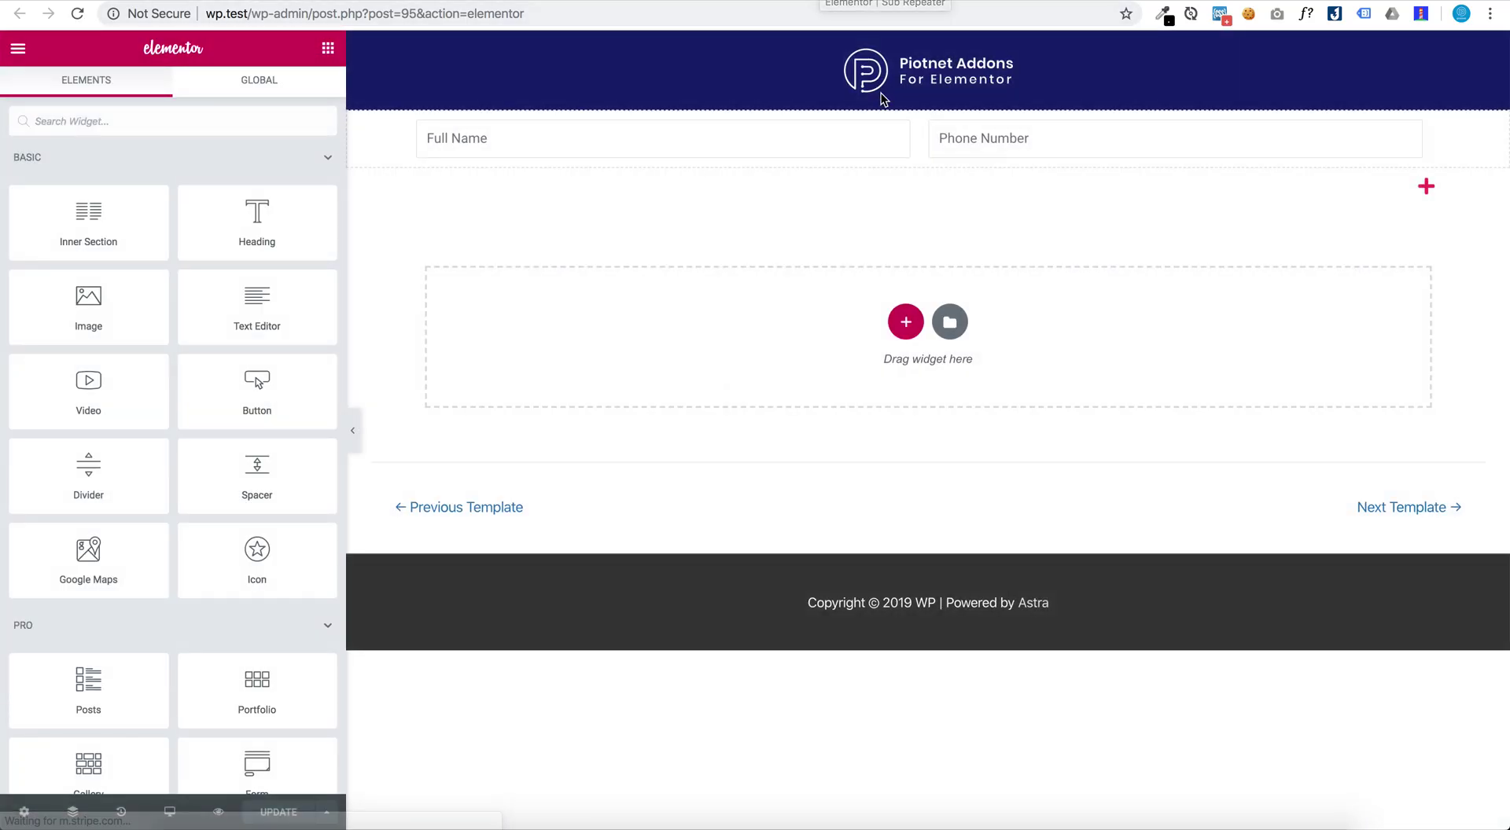
left_click(928, 102)
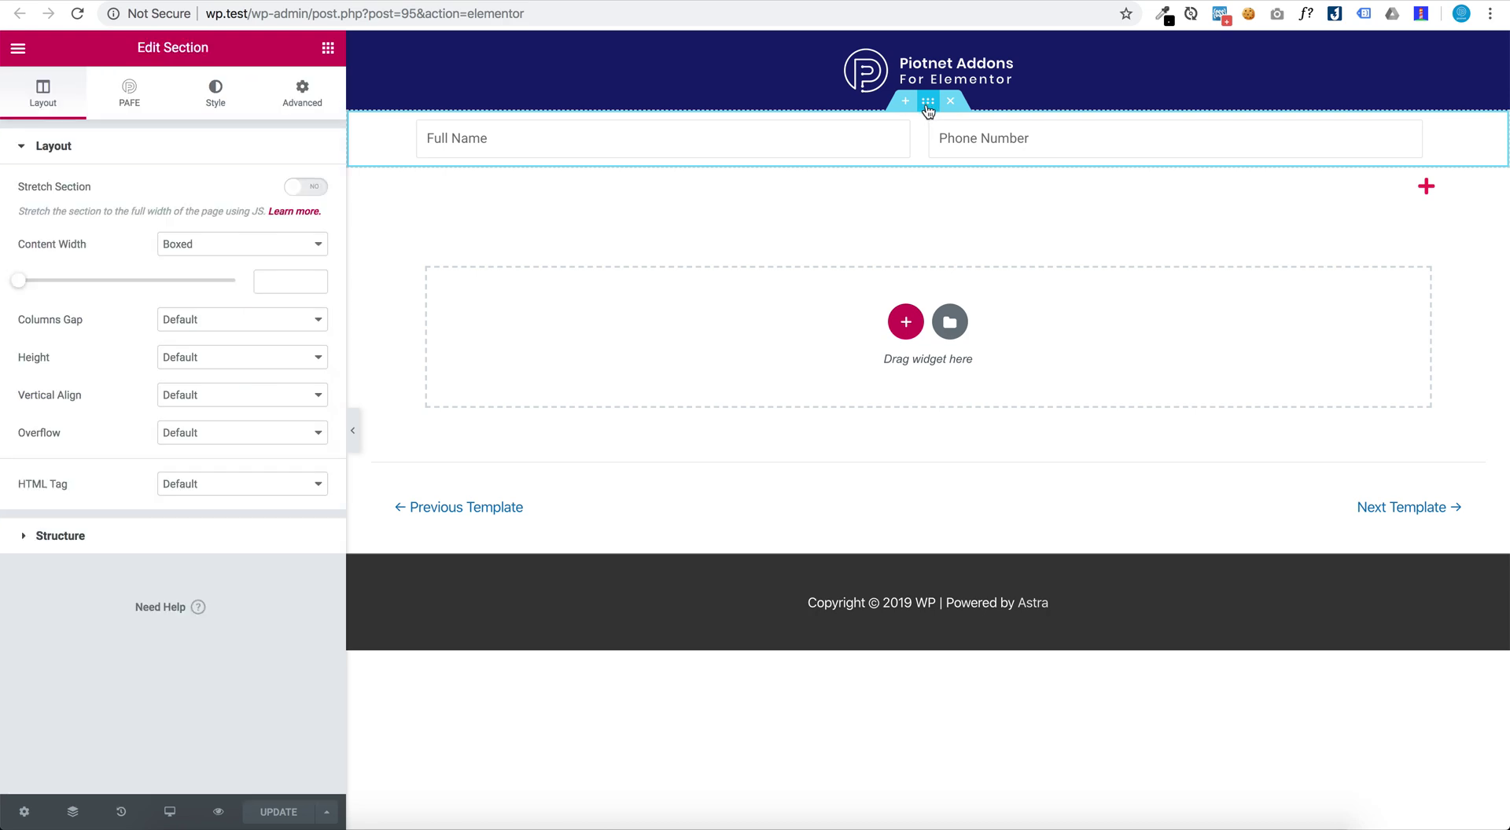
left_click(138, 100)
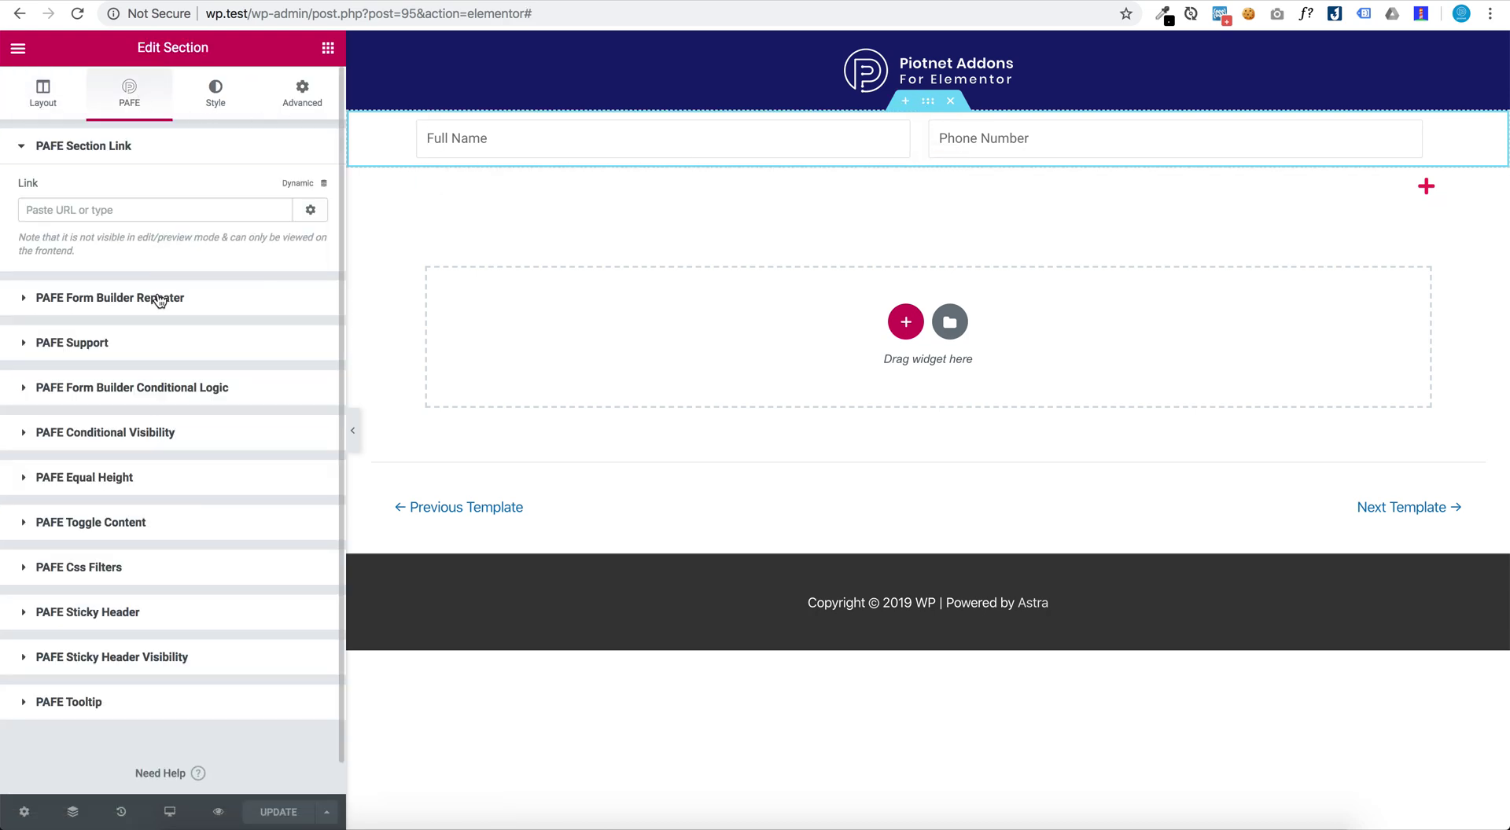
left_click(154, 296)
left_click(199, 341)
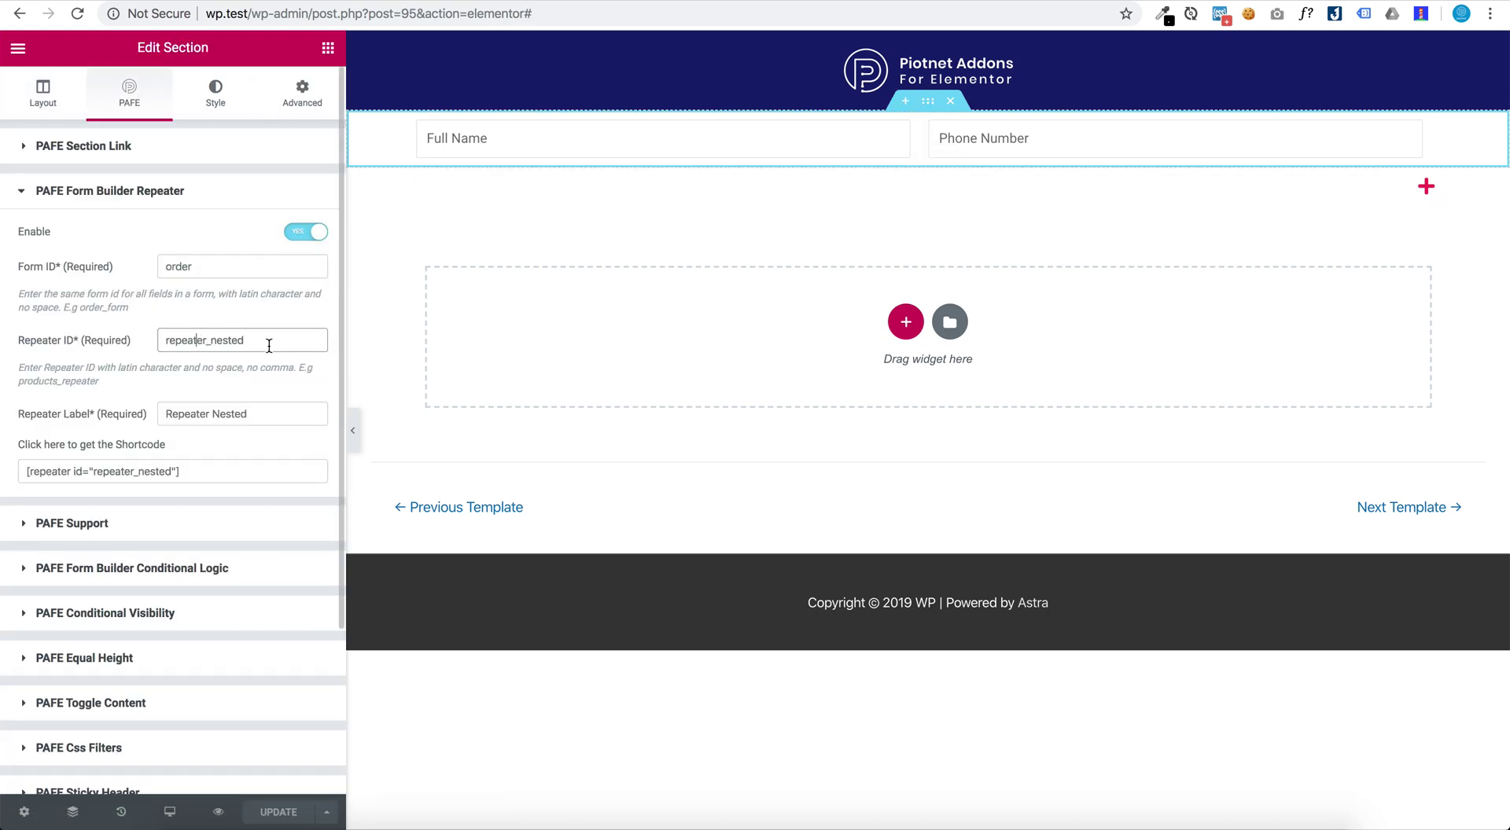
left_click(265, 411)
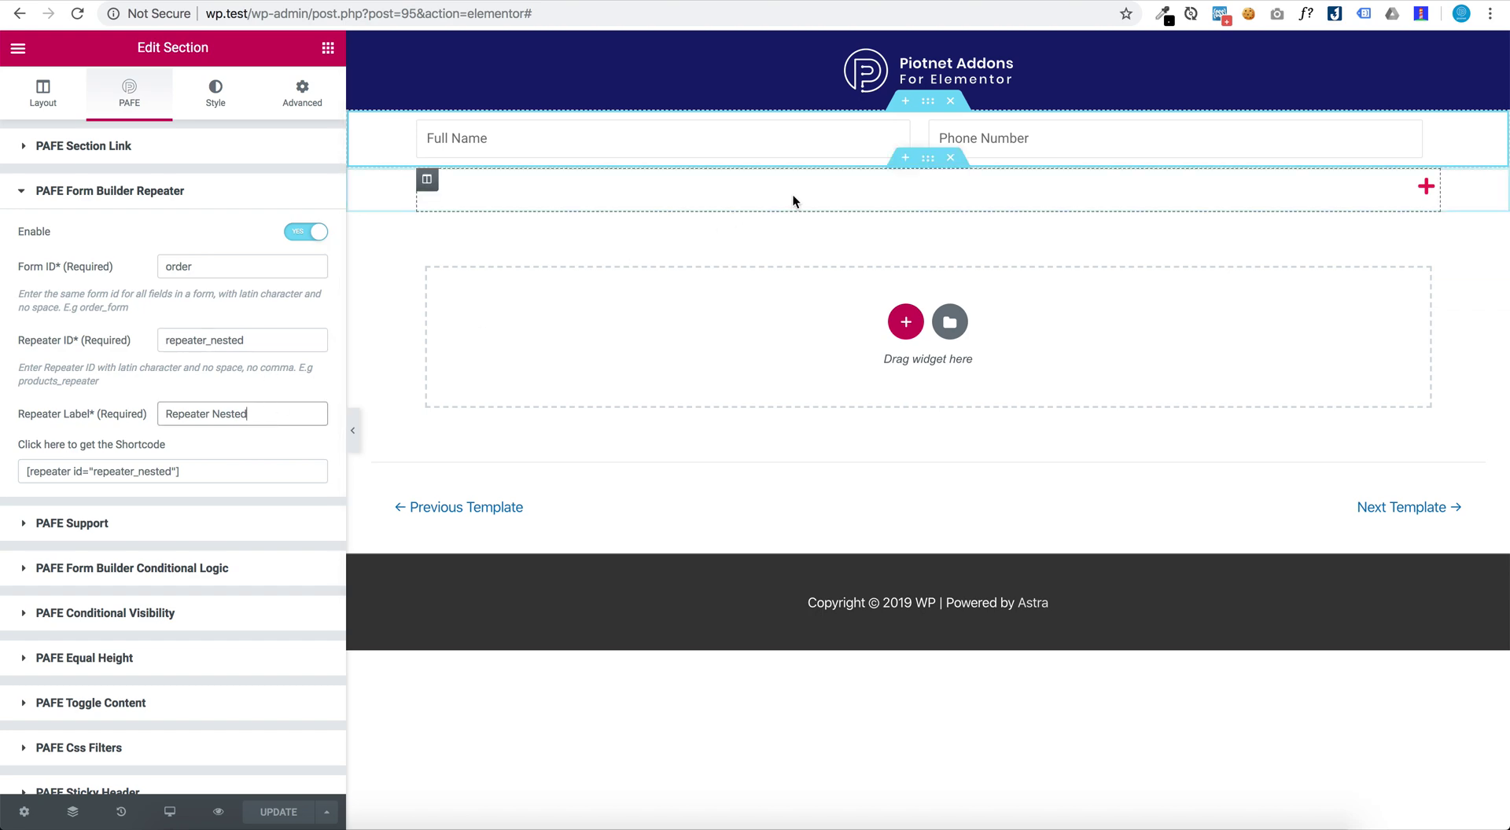
Step: Confirm the Full Name and Phone Number field IDs are full_name and phone_number
left_click(757, 150)
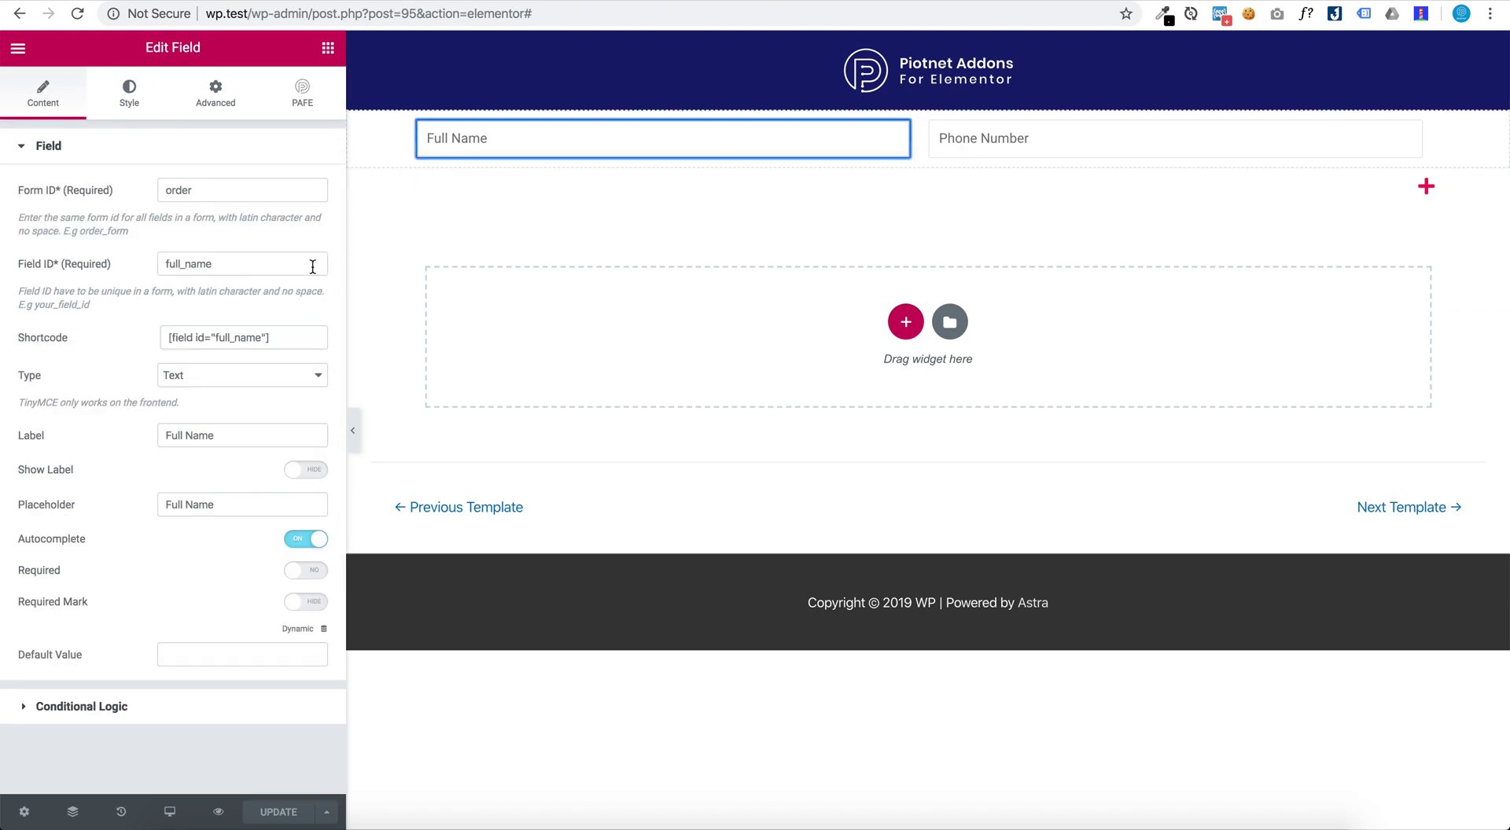
left_click(265, 267)
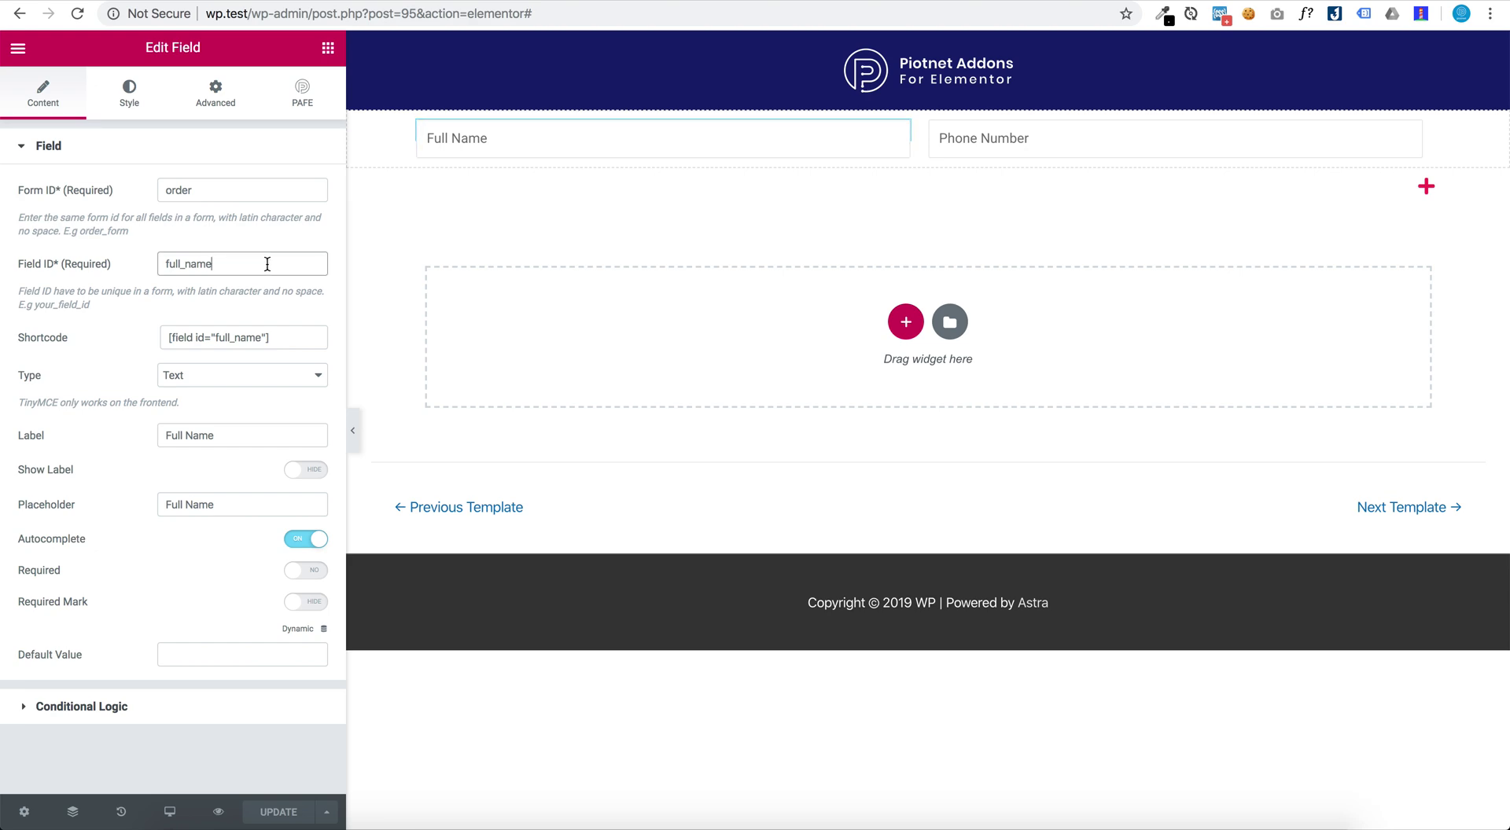
left_click(1001, 130)
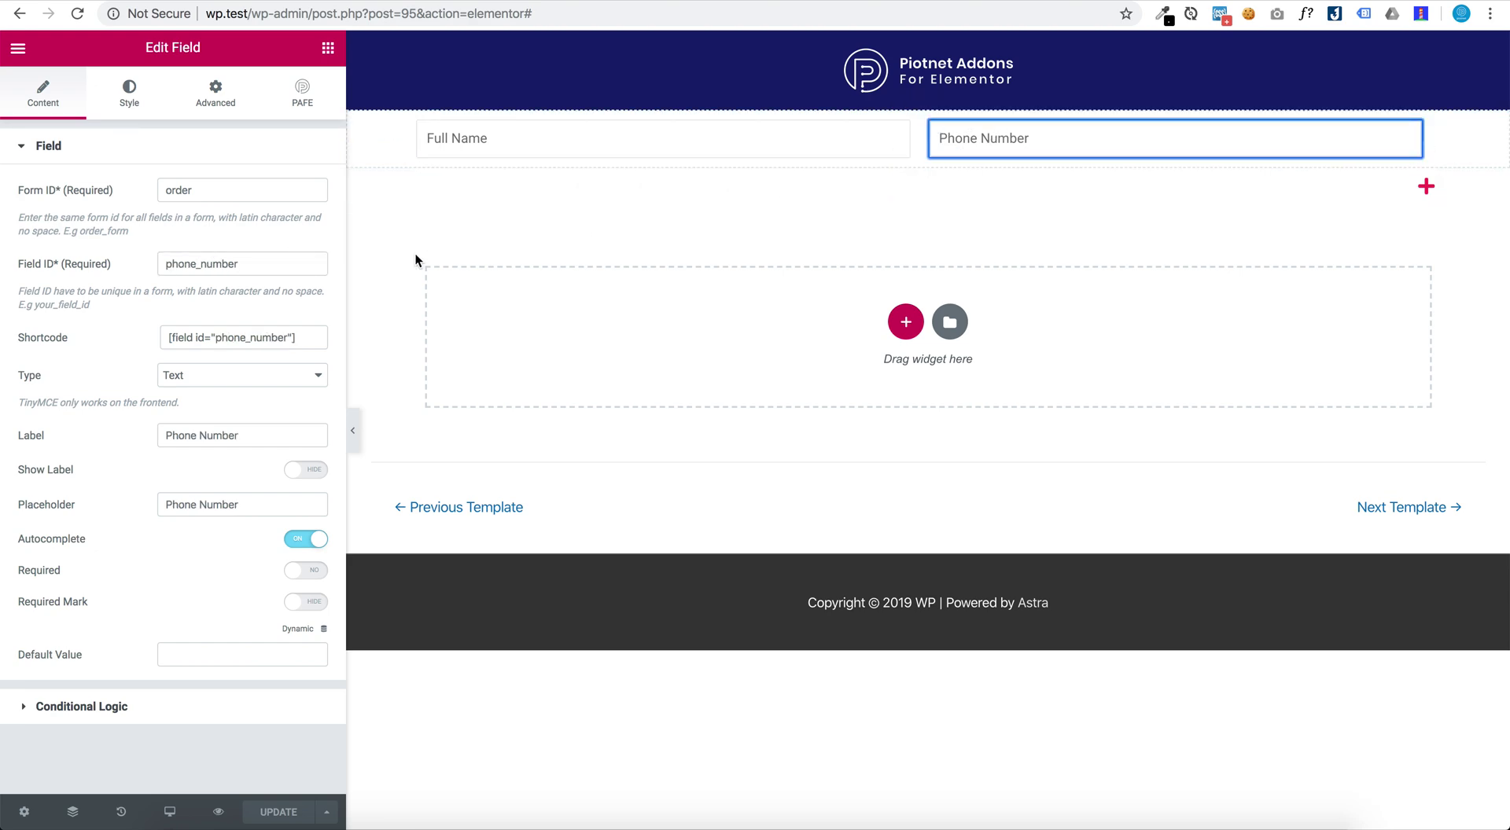
left_click(277, 265)
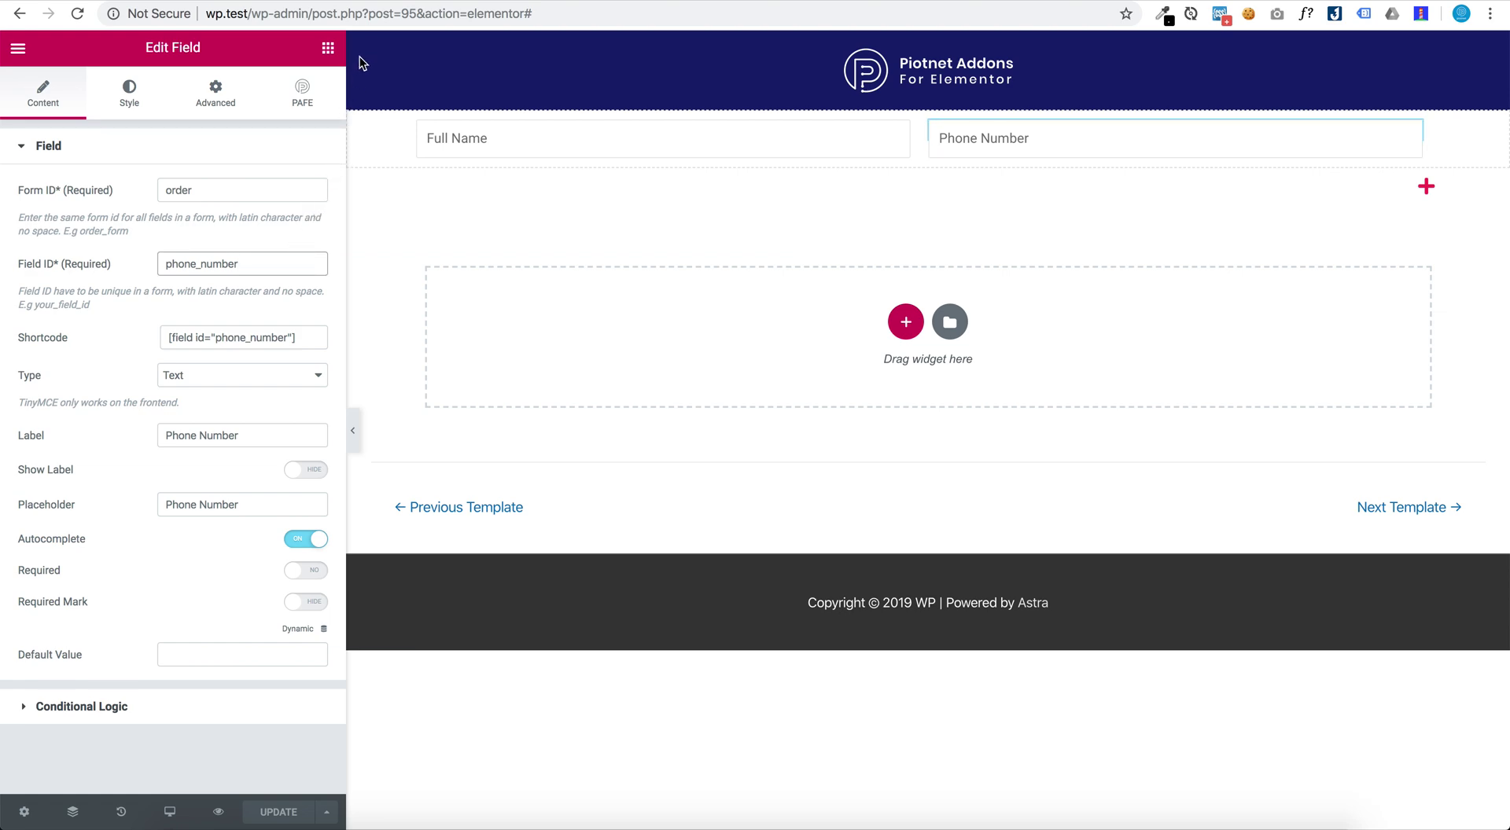
left_click(417, 1)
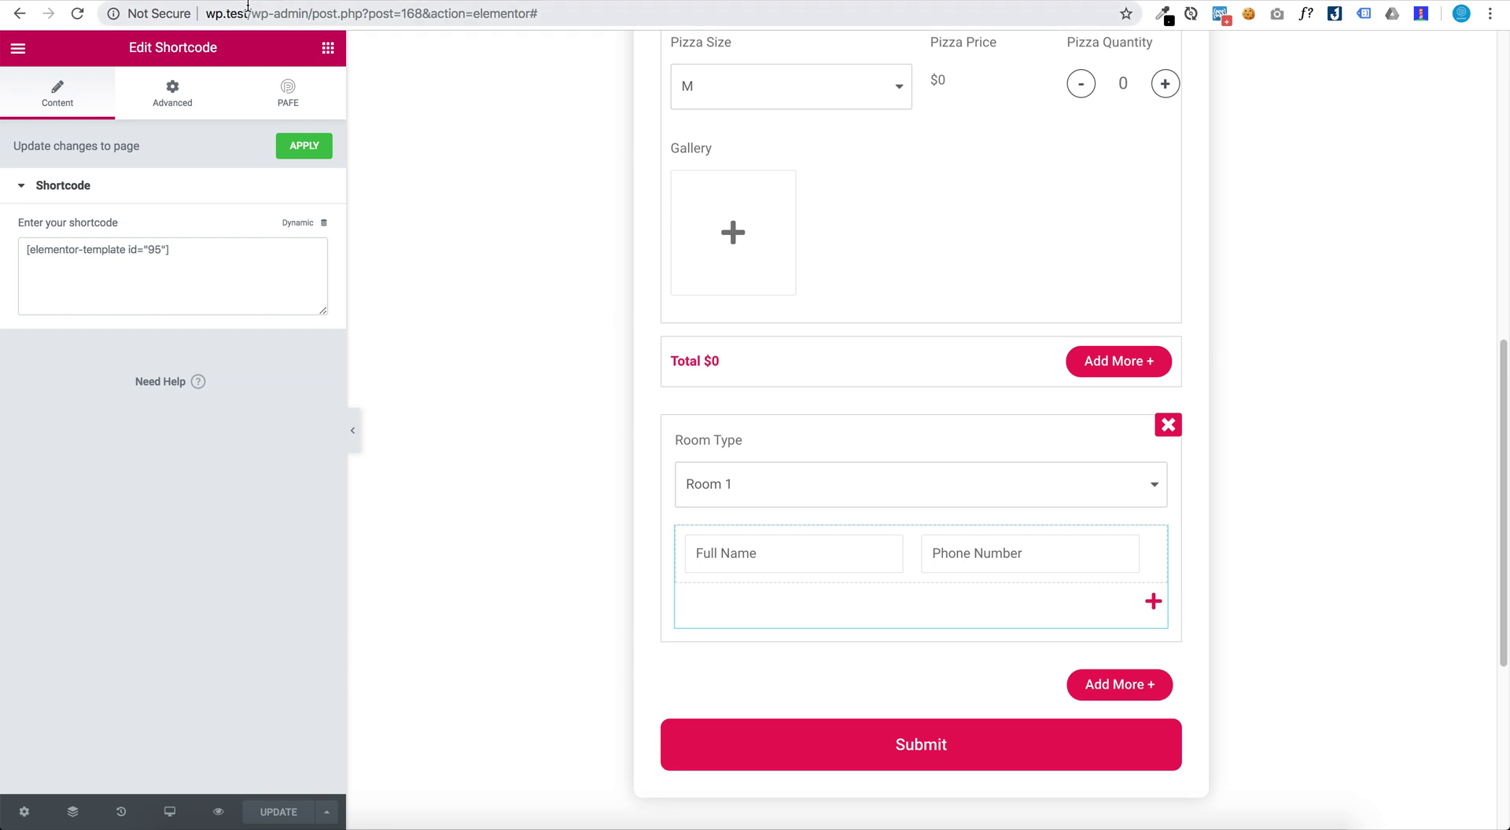
key("ctrl+Tab")
Step: In ACF, review repeater_sub and its nested repeater_nested with Text sub fields full_name and phone_number
scroll(481, 235, "down", 7)
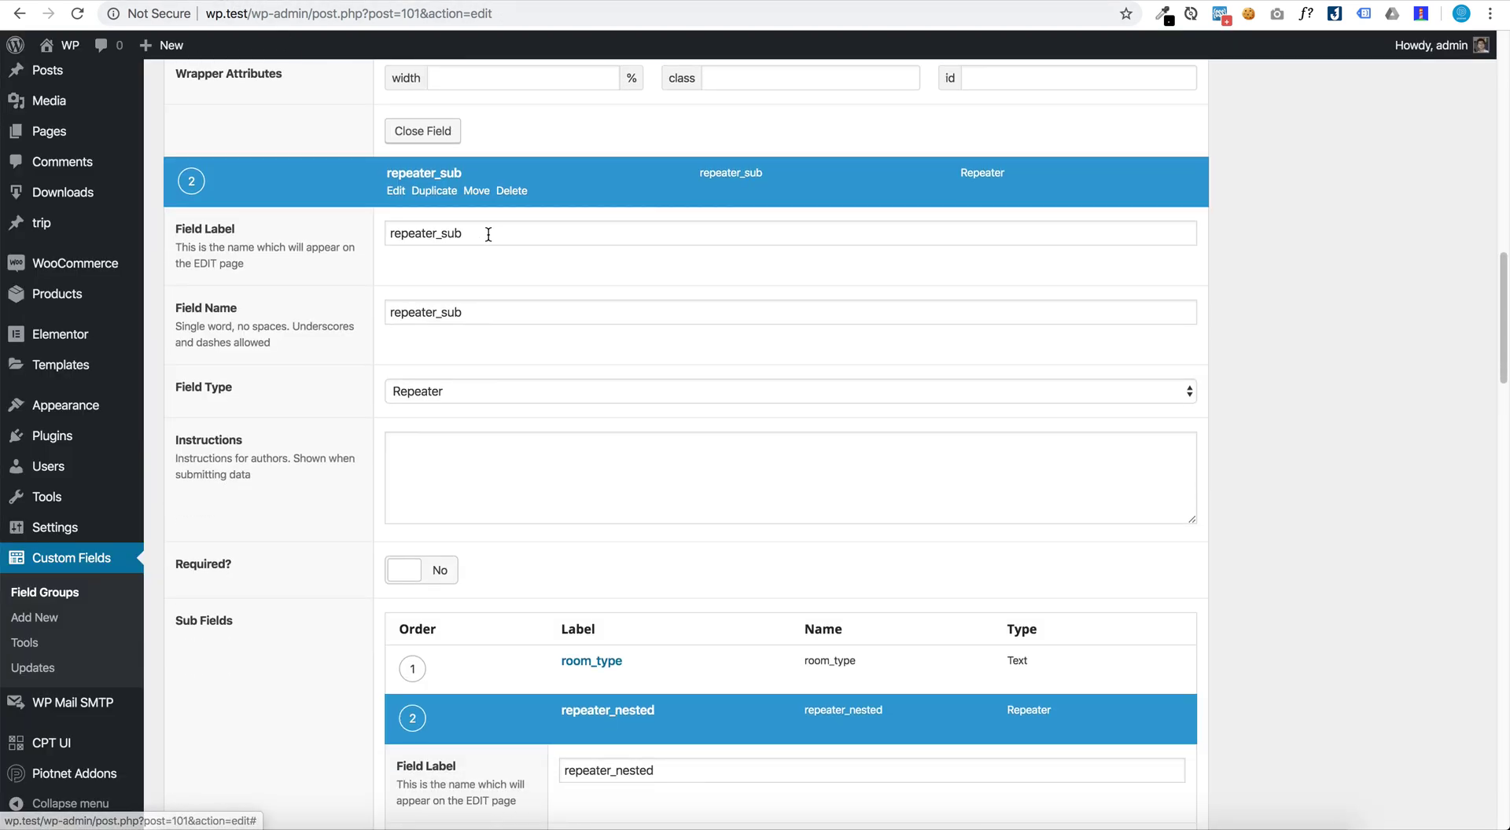
left_click(486, 280)
scroll(488, 283, "down", 1)
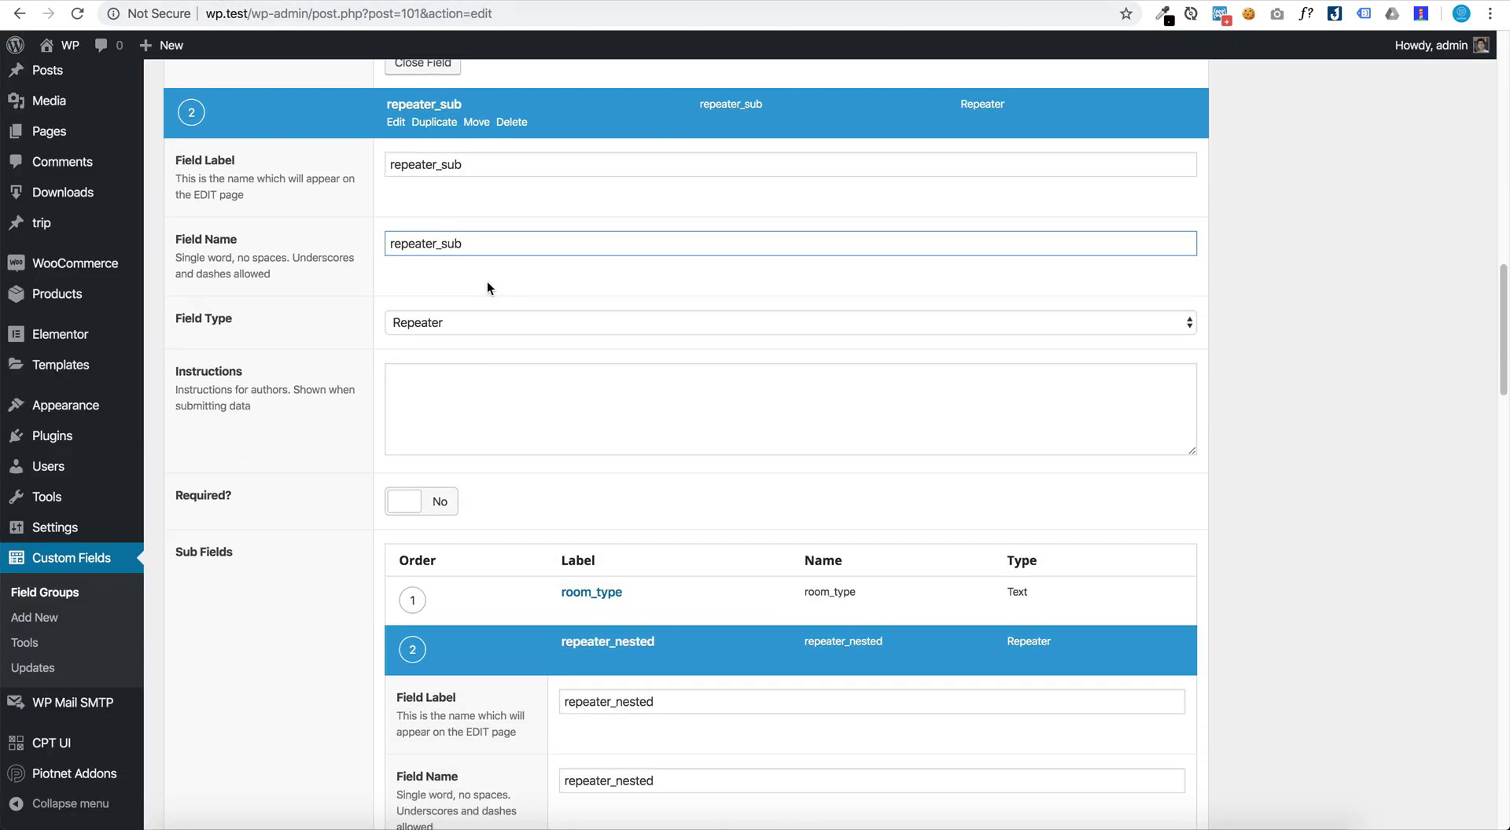
scroll(637, 444, "down", 2)
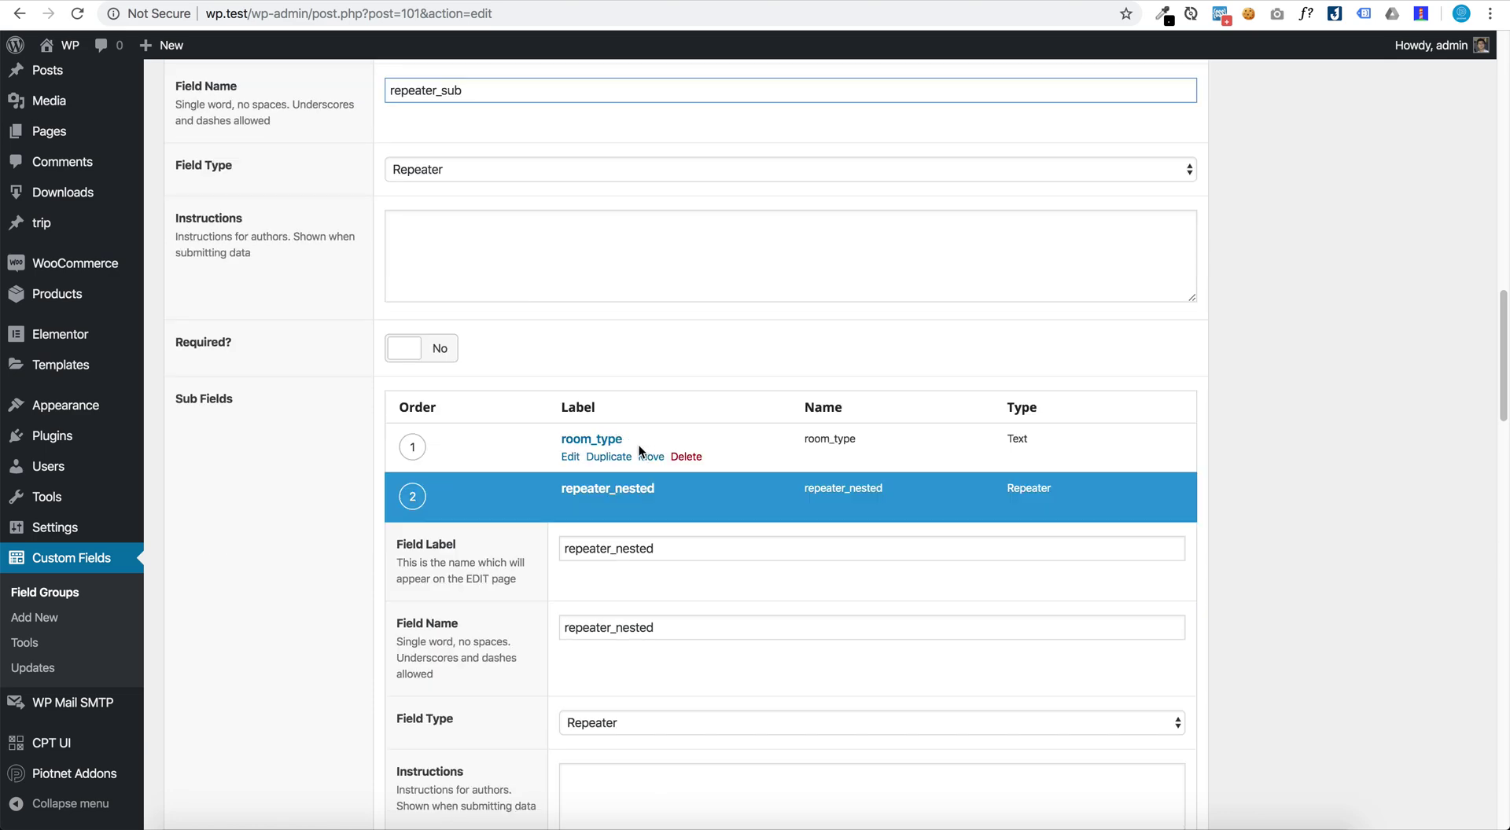
left_click(639, 547)
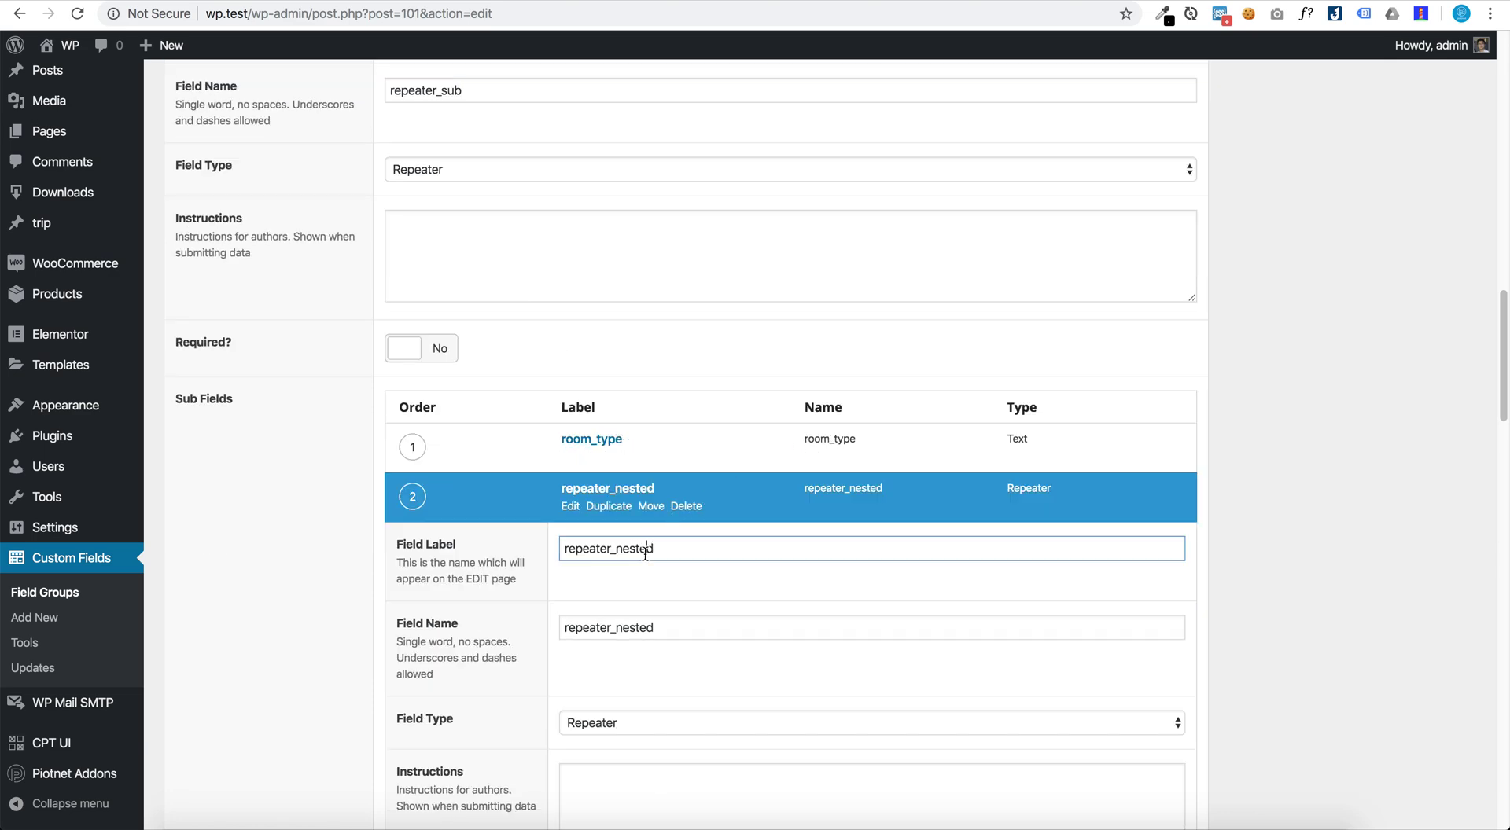
scroll(651, 538, "down", 3)
scroll(653, 531, "down", 3)
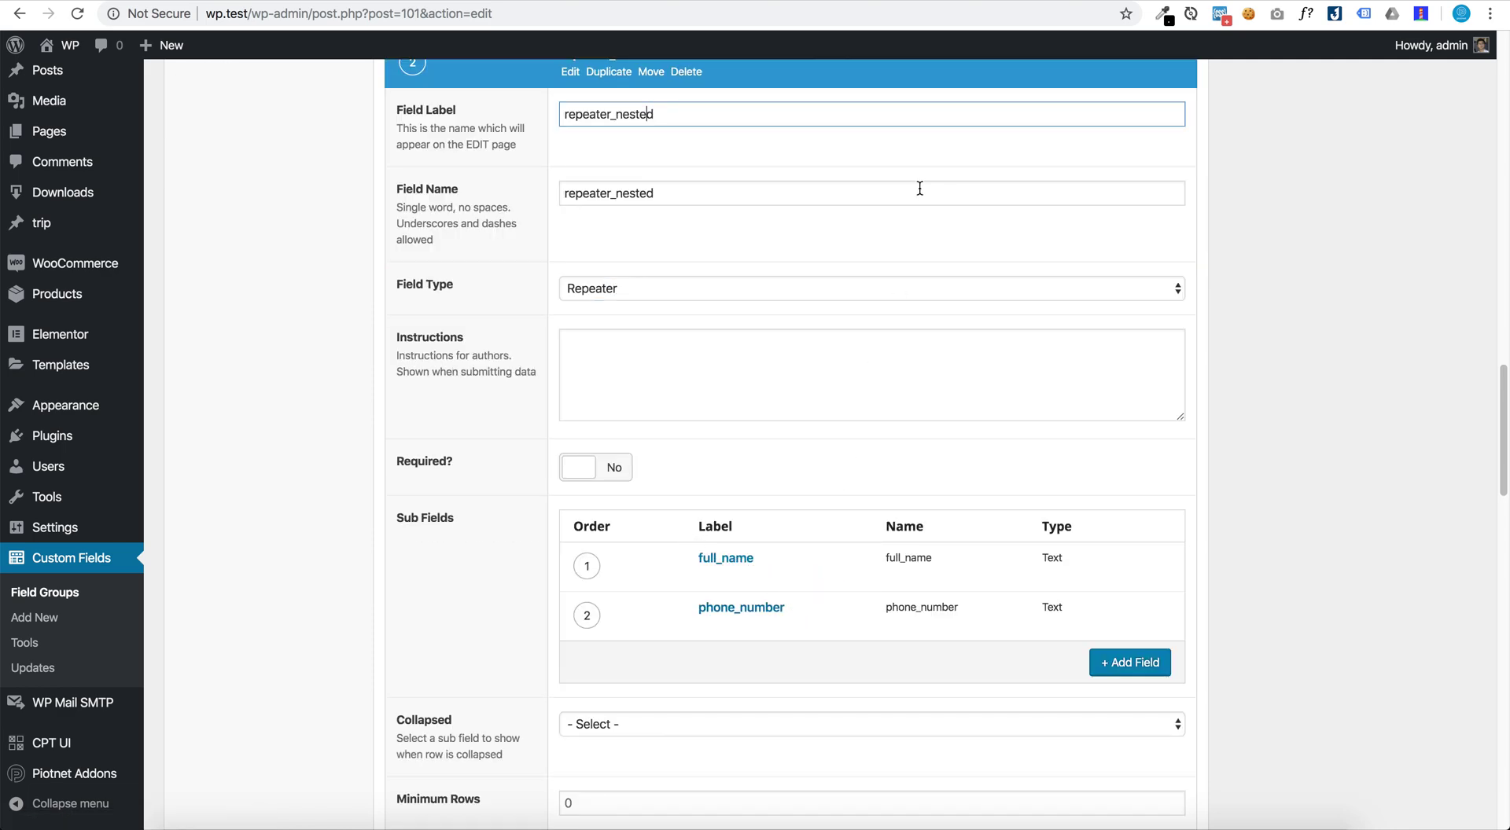
scroll(919, 189, "up", 3)
scroll(919, 191, "up", 4)
scroll(915, 193, "up", 4)
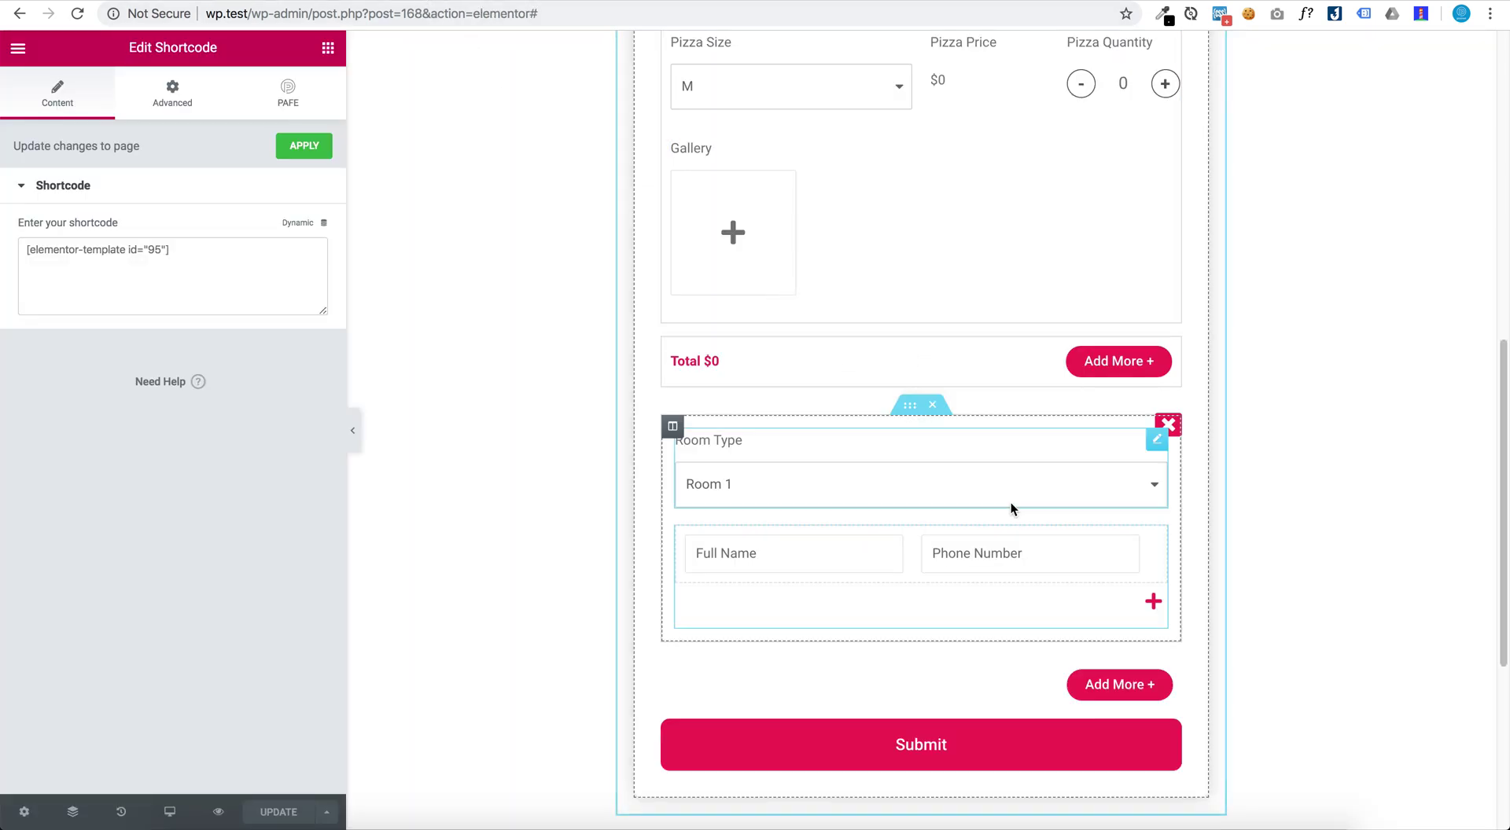
Step: Bring up the Submit button's Submit Post settings under Actions After Submit
scroll(1041, 532, "up", 2)
scroll(1041, 531, "up", 3)
scroll(1041, 533, "down", 5)
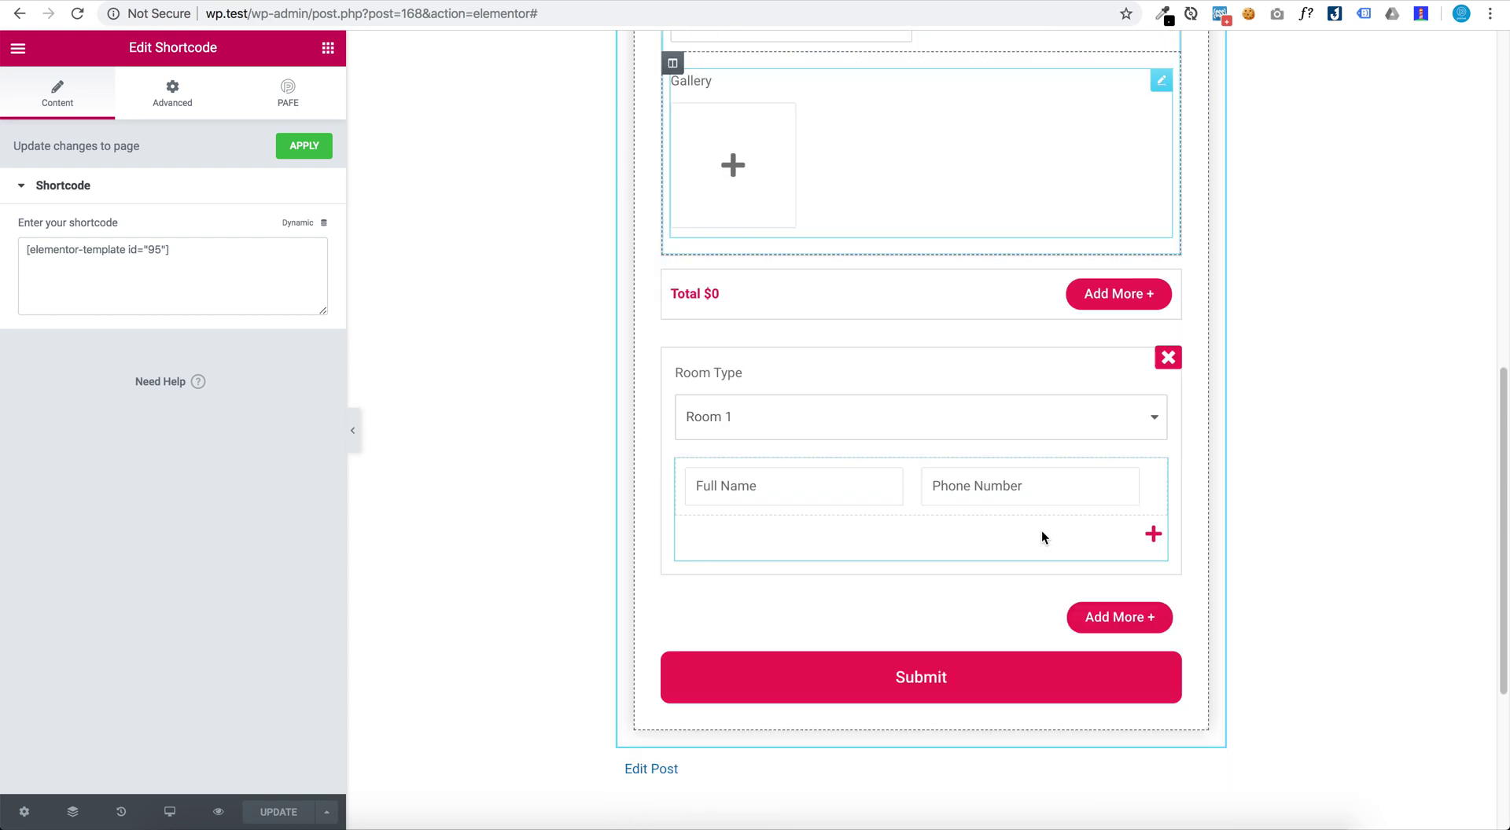
scroll(1041, 533, "up", 9)
left_click(871, 321)
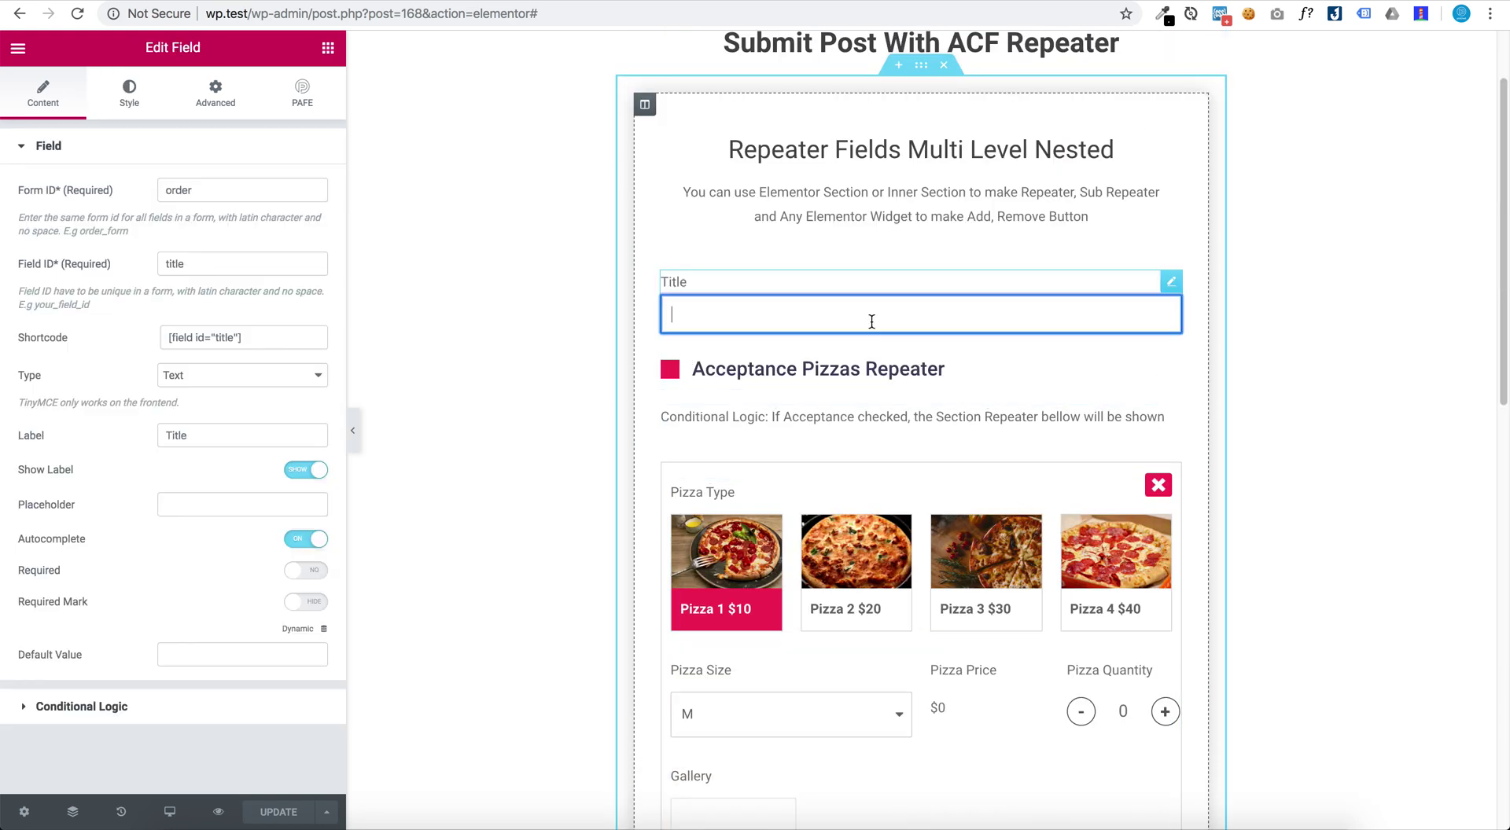
scroll(864, 330, "down", 4)
scroll(866, 336, "down", 6)
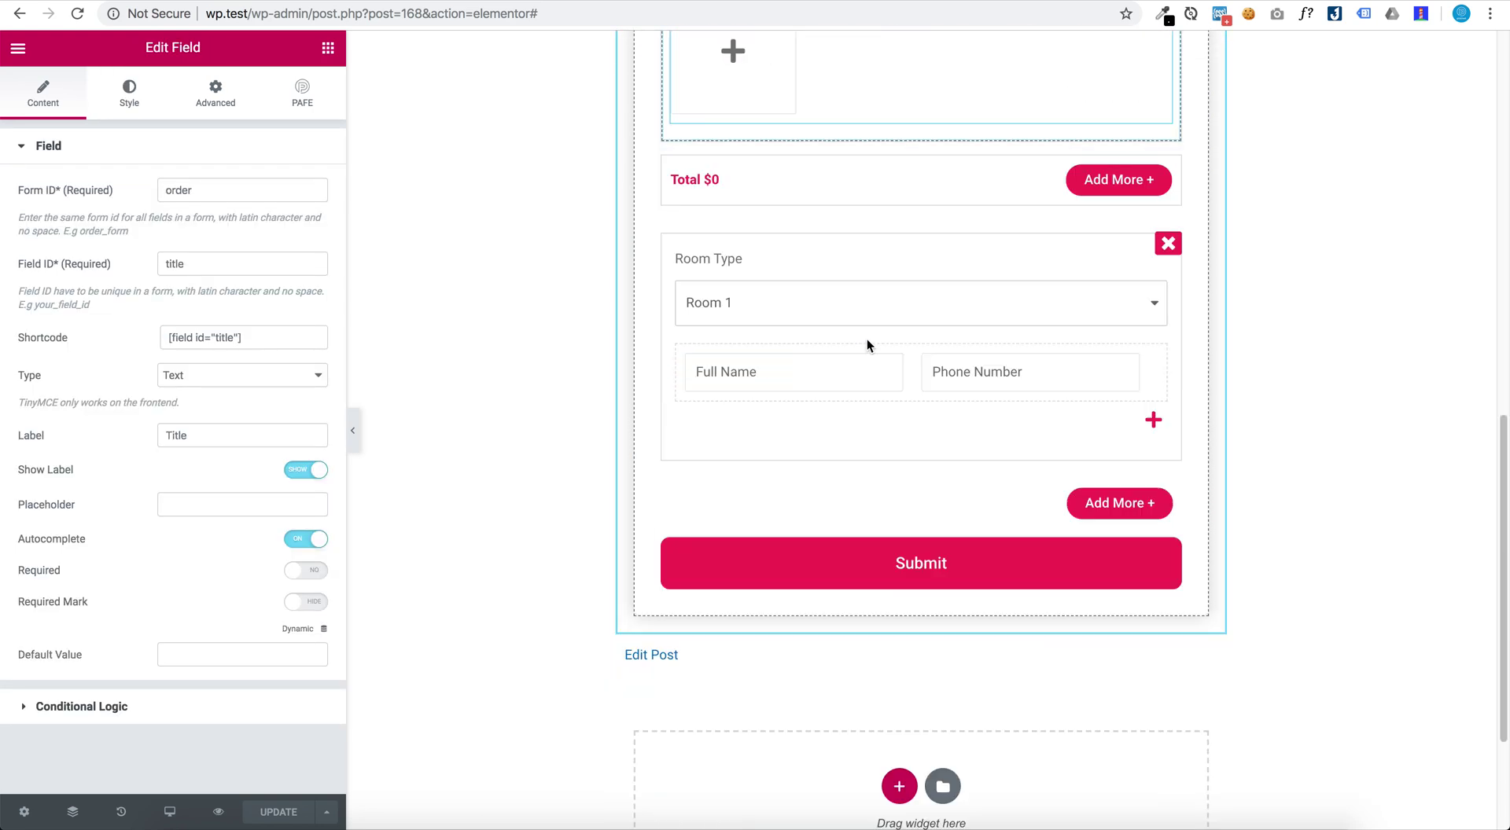
scroll(866, 338, "down", 1)
left_click(1168, 502)
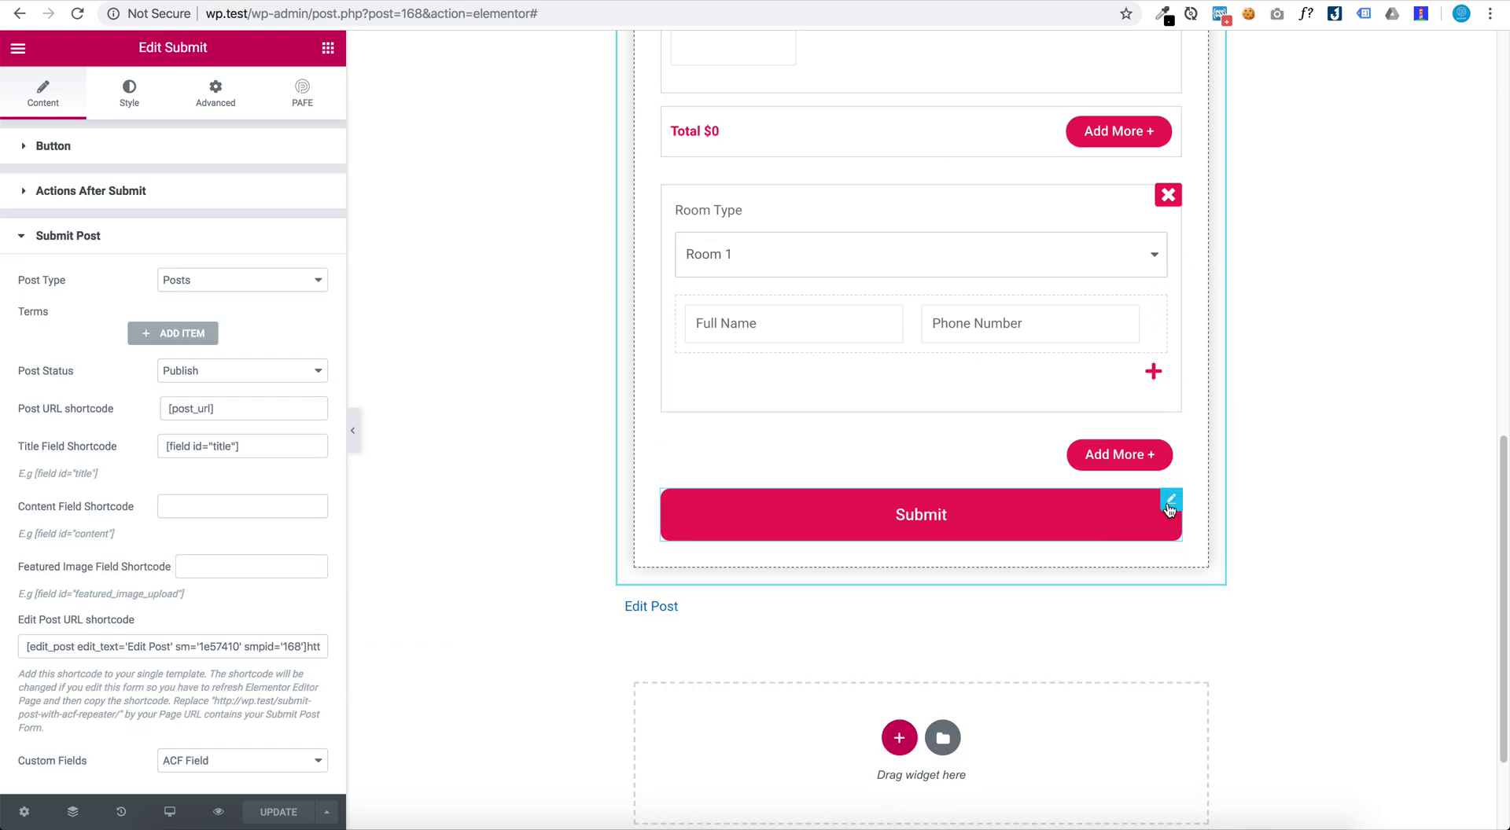
left_click(186, 201)
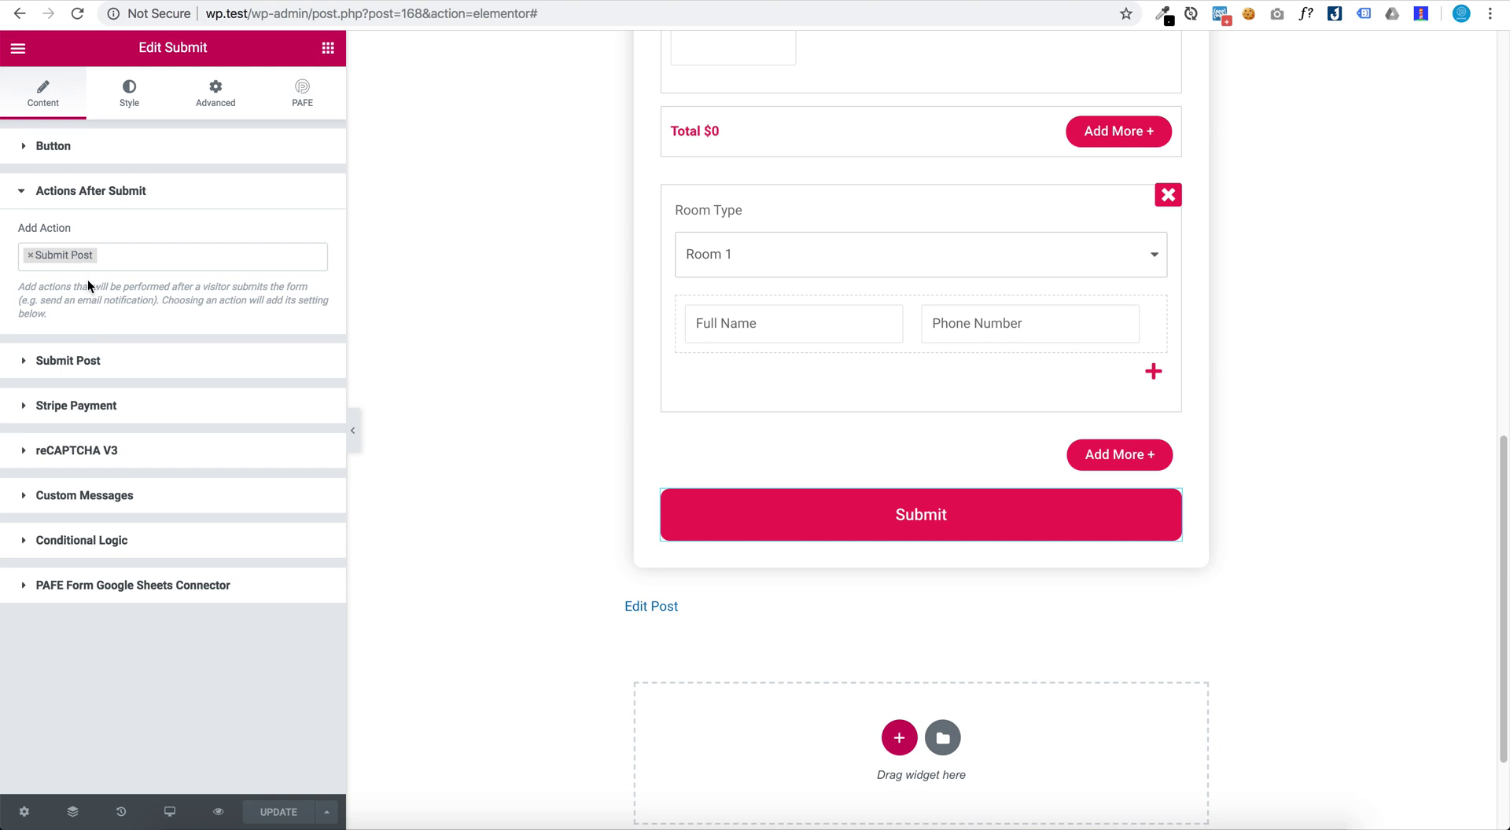
left_click(103, 364)
Step: Compare the Submit Post title mapping with the Title field's shortcode
scroll(180, 338, "down", 1)
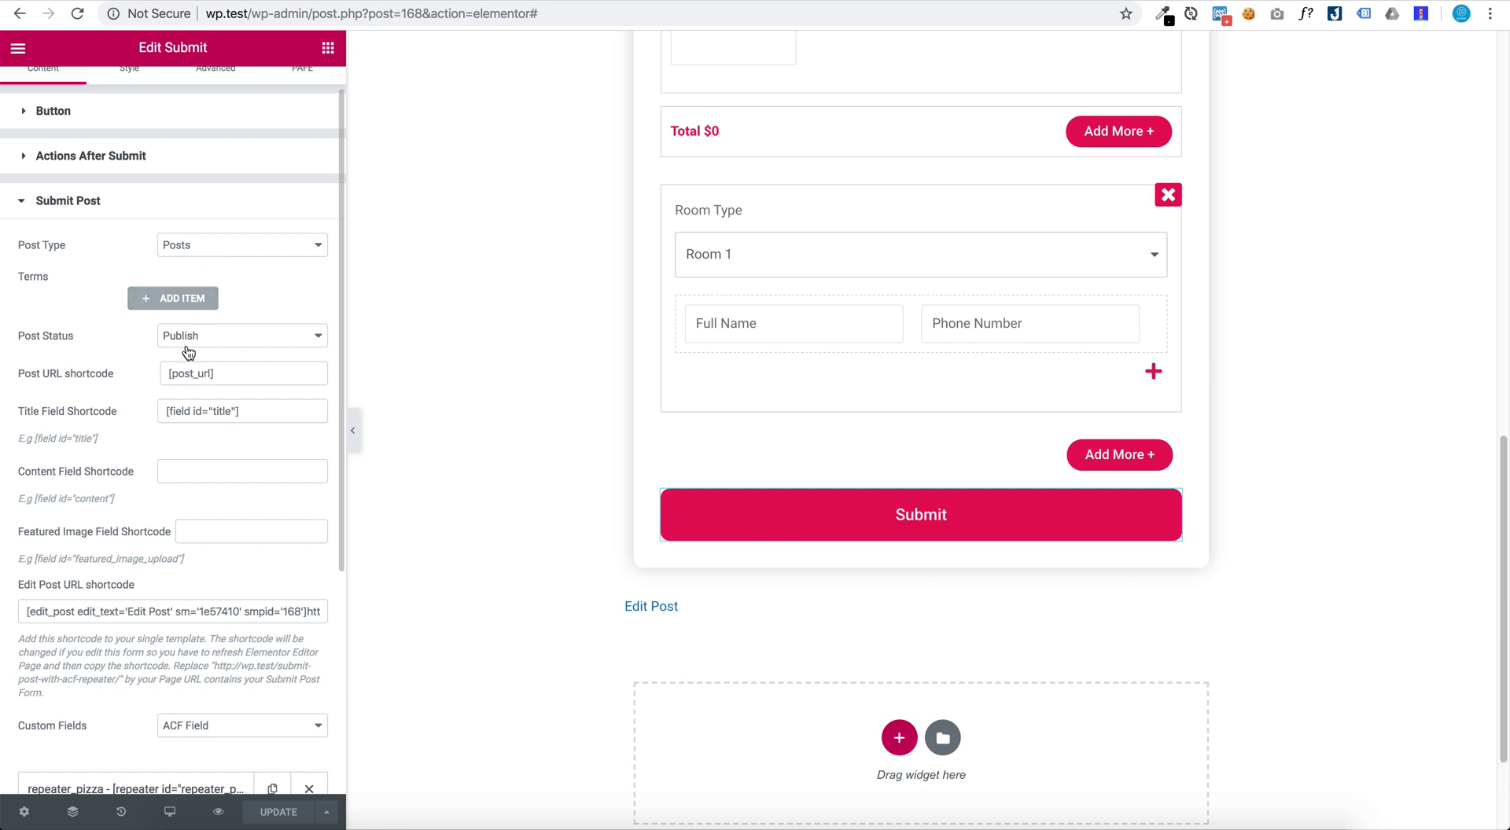
scroll(212, 355, "down", 1)
scroll(213, 352, "down", 1)
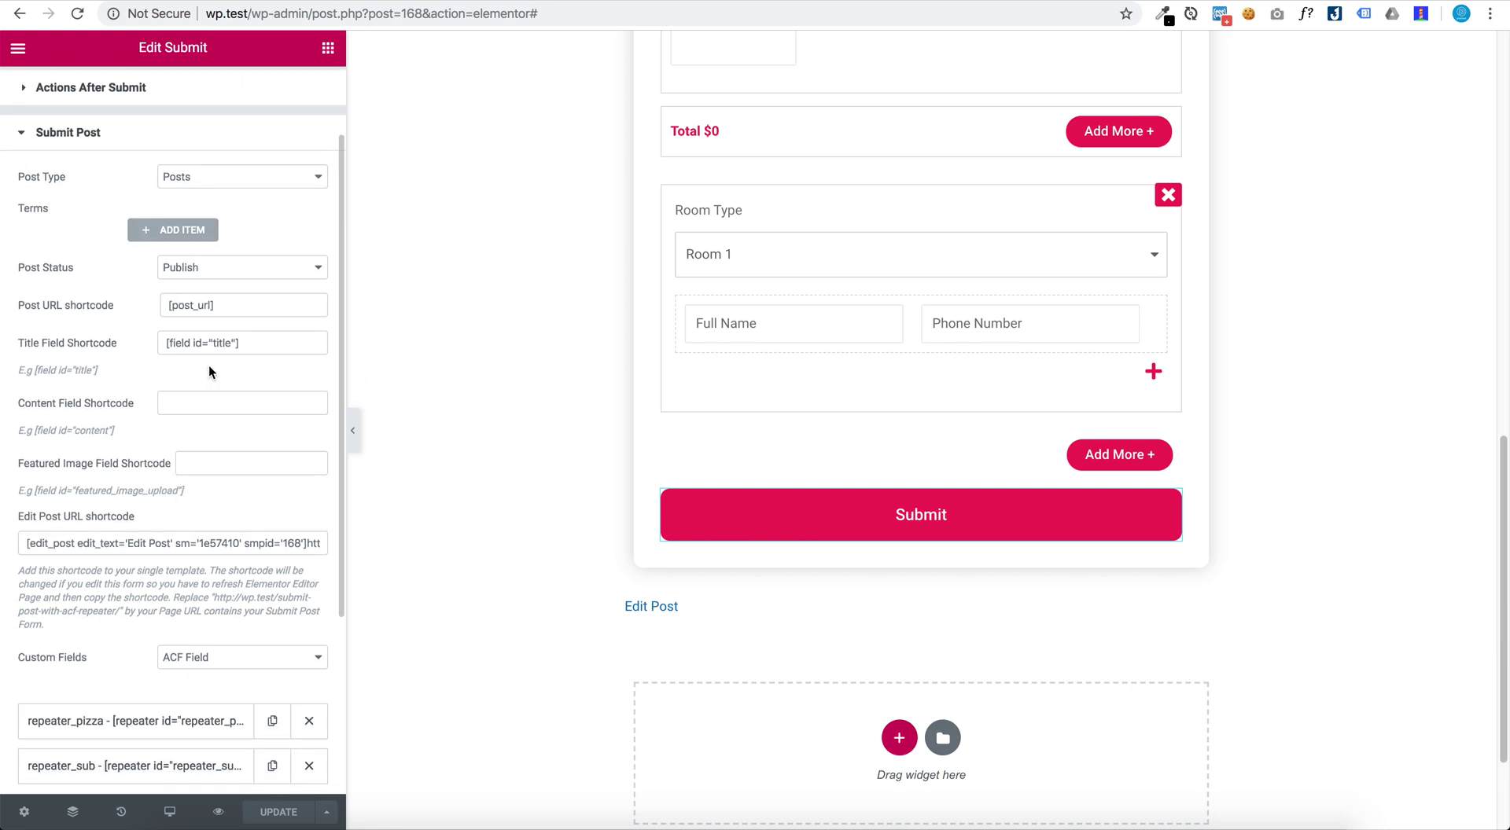
left_click(213, 352)
scroll(710, 316, "up", 10)
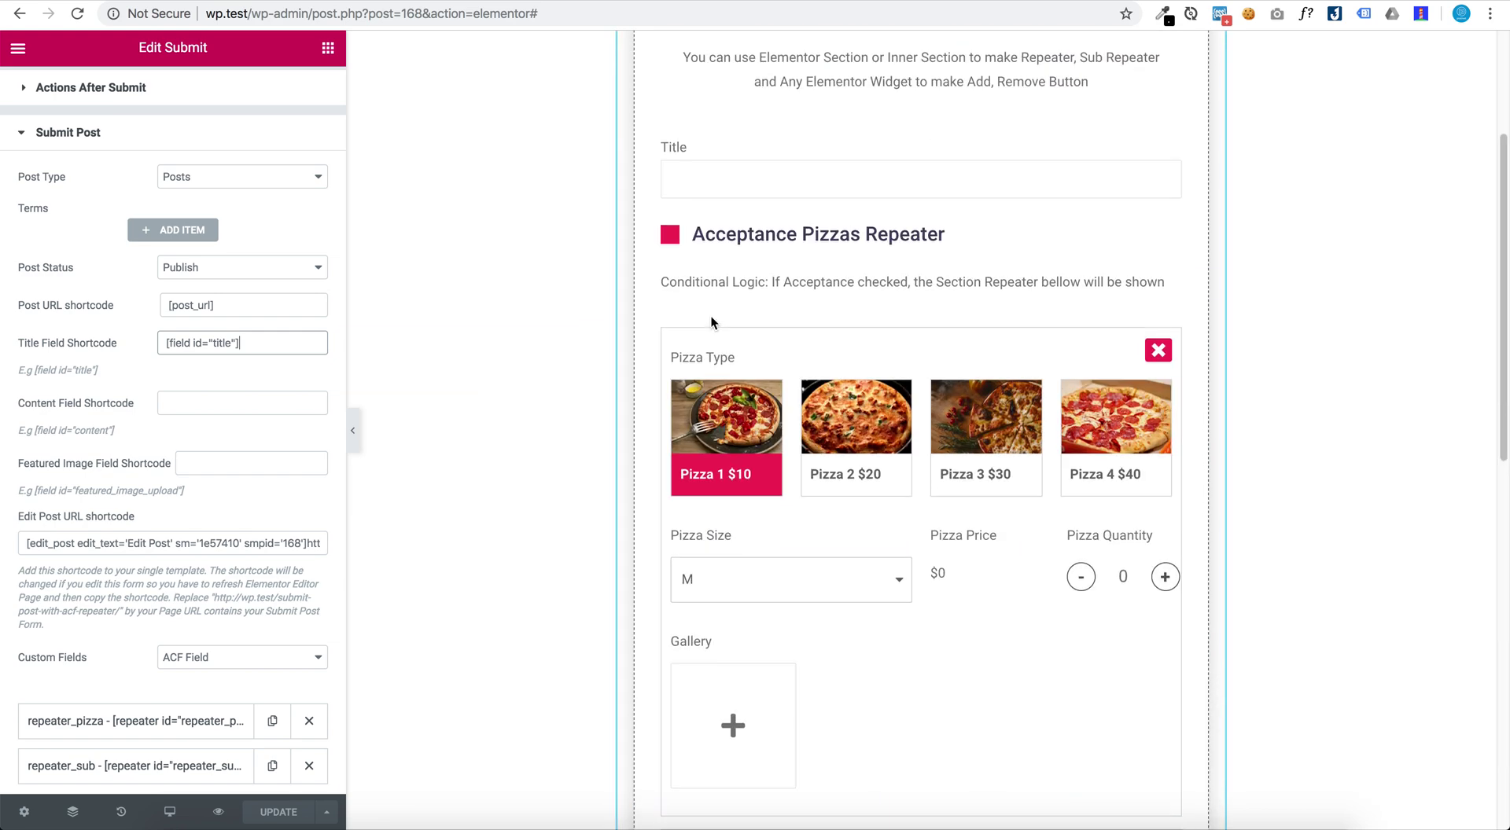
scroll(711, 316, "up", 5)
left_click(750, 419)
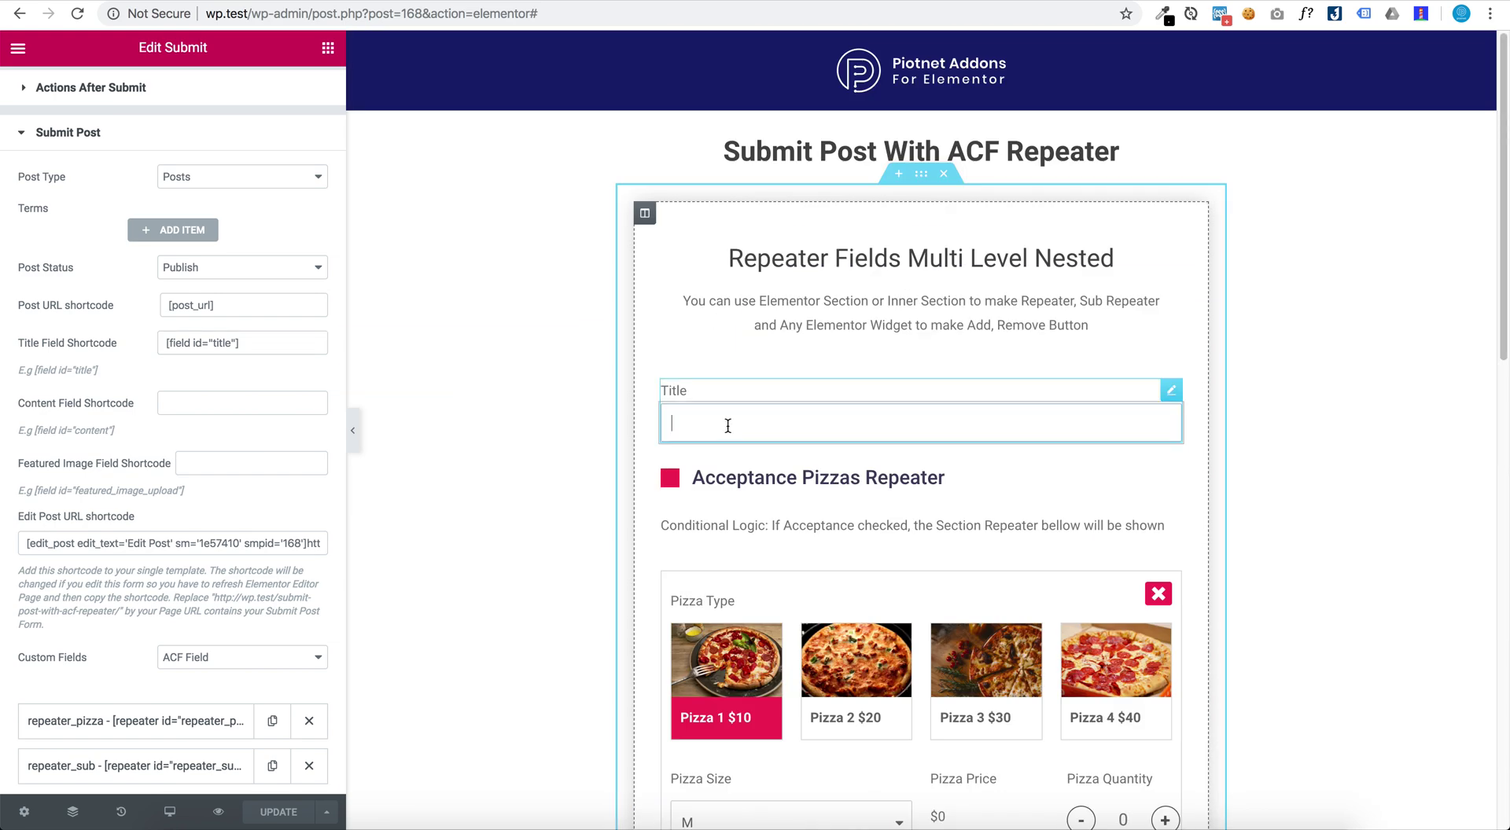
left_click(245, 329)
scroll(827, 319, "down", 7)
scroll(831, 328, "down", 6)
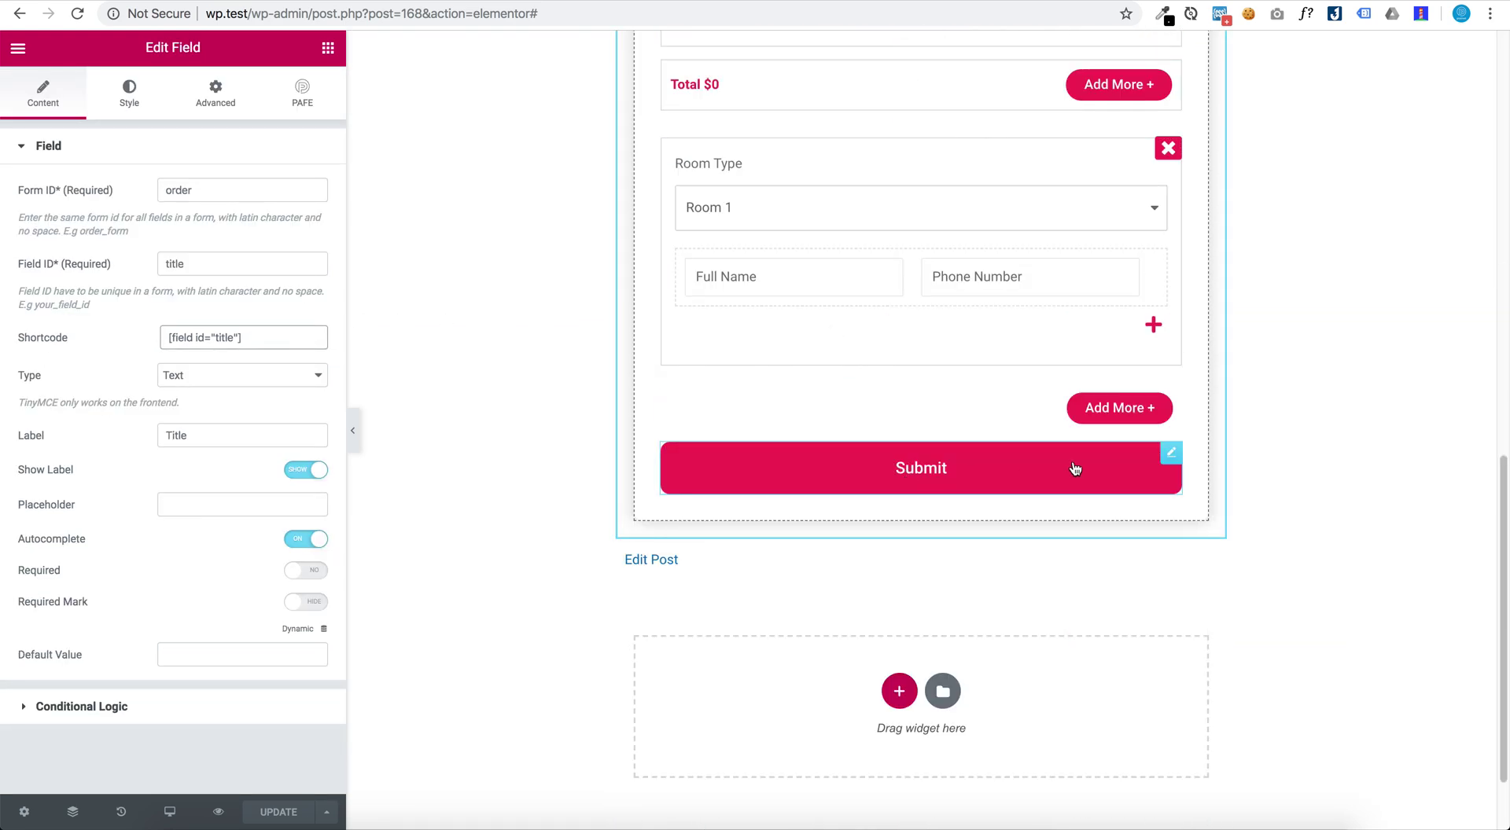
Step: Expand the repeater_pizza ACF Repeater custom field and select its slug
left_click(1172, 463)
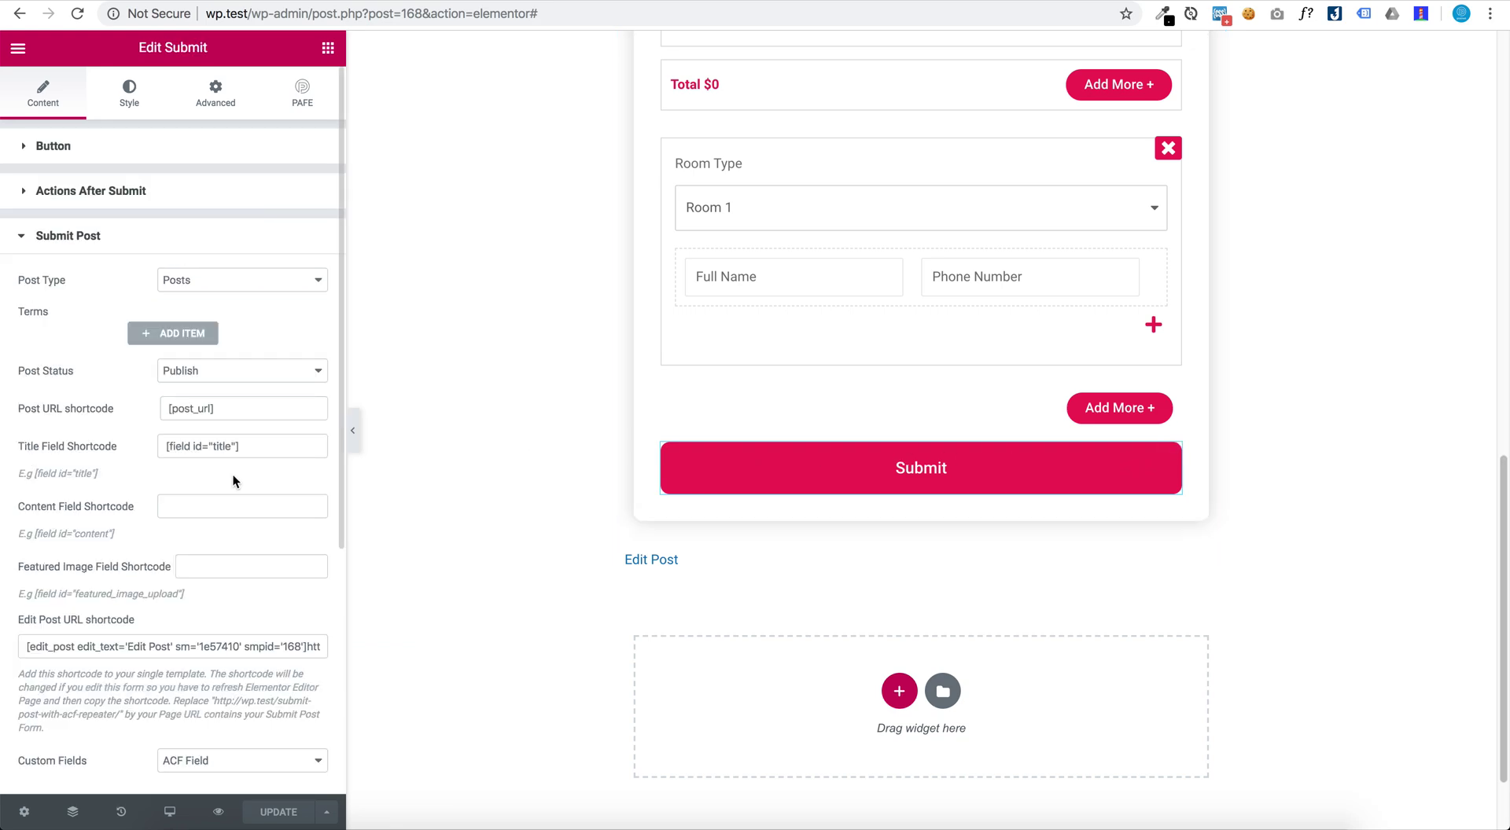
scroll(232, 474, "down", 2)
scroll(232, 479, "down", 4)
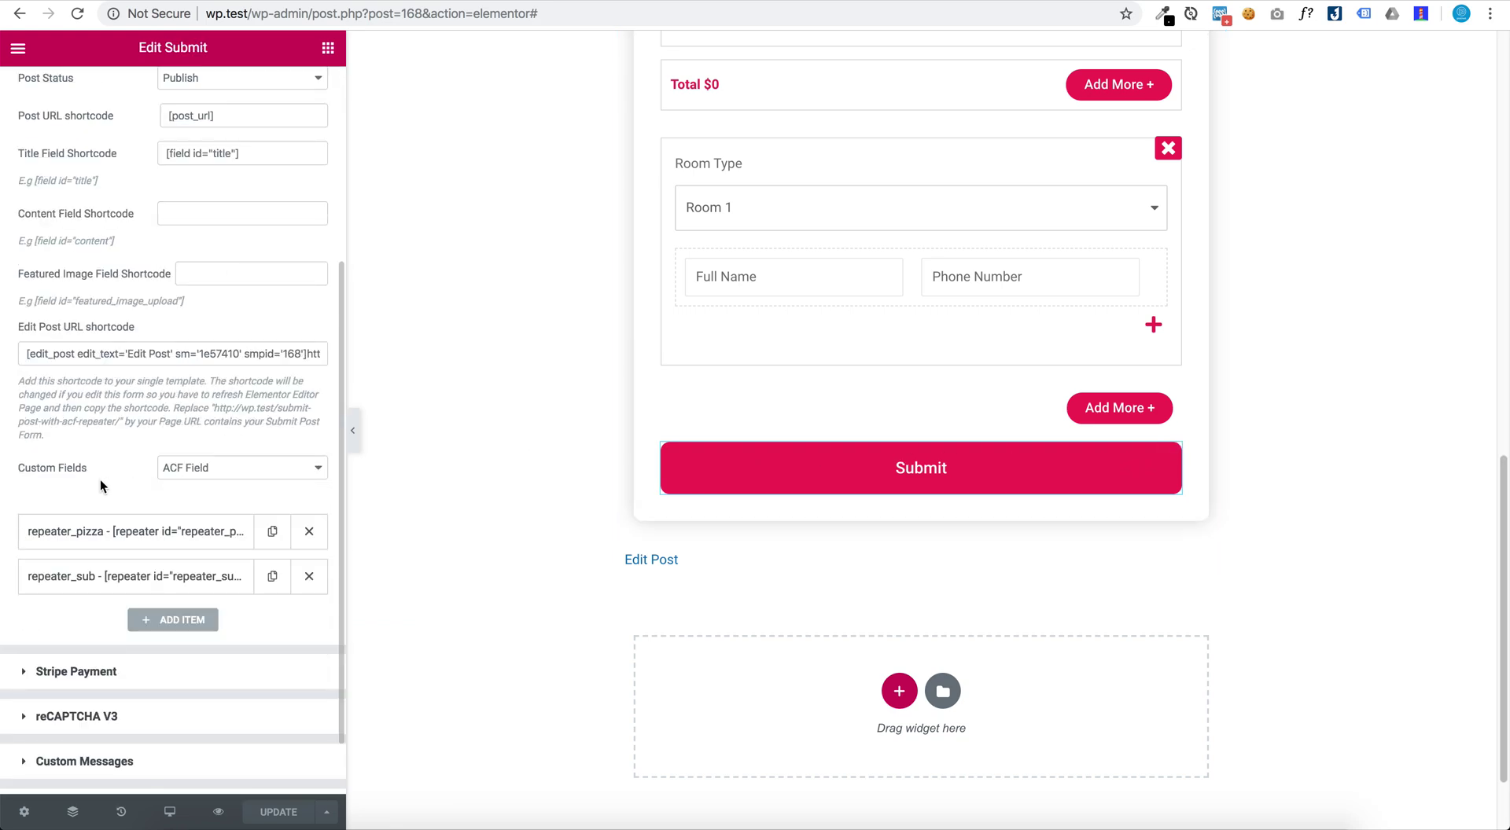
scroll(67, 480, "down", 1)
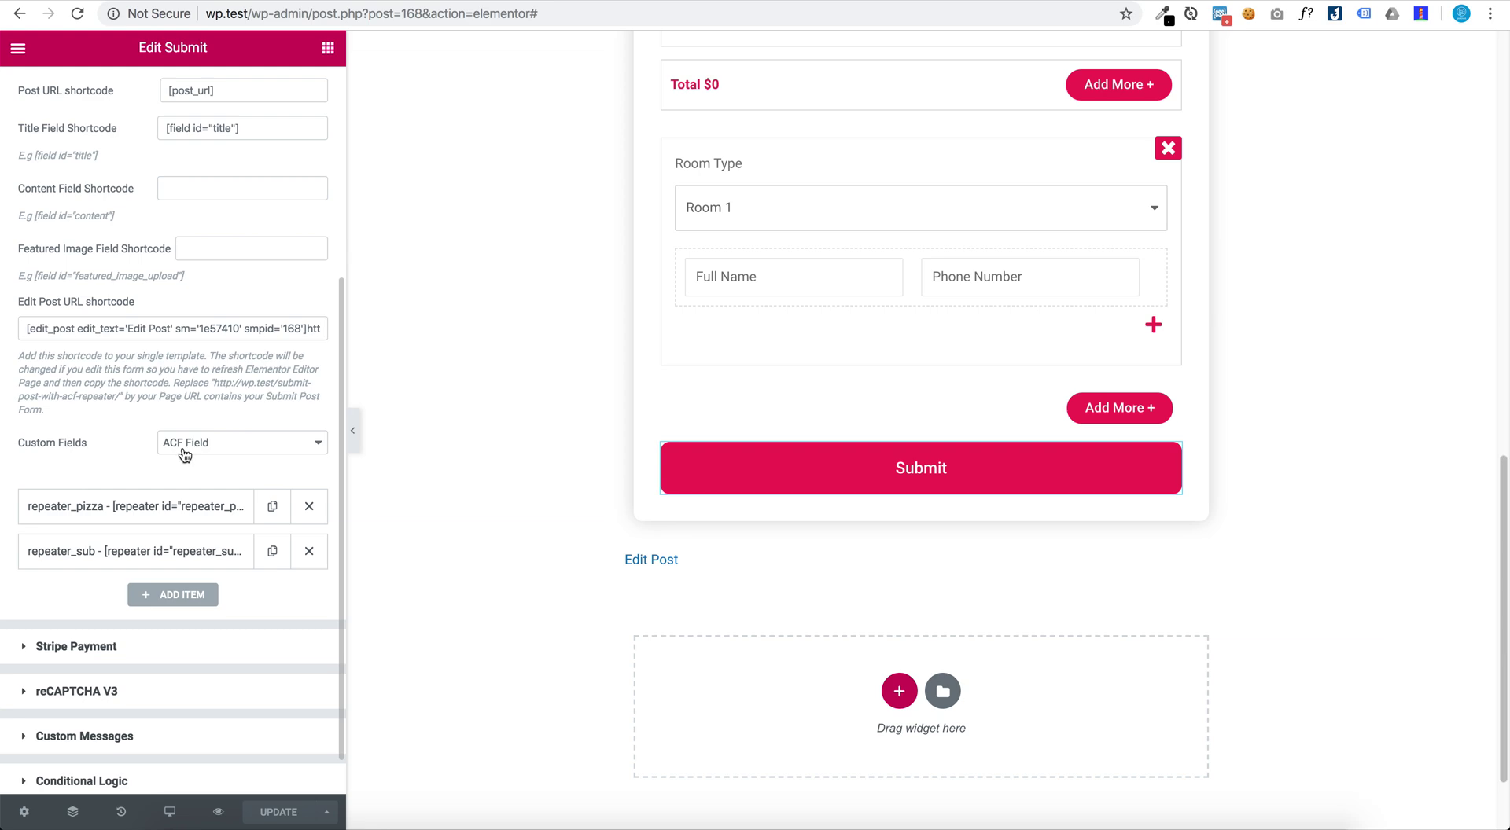
left_click(173, 510)
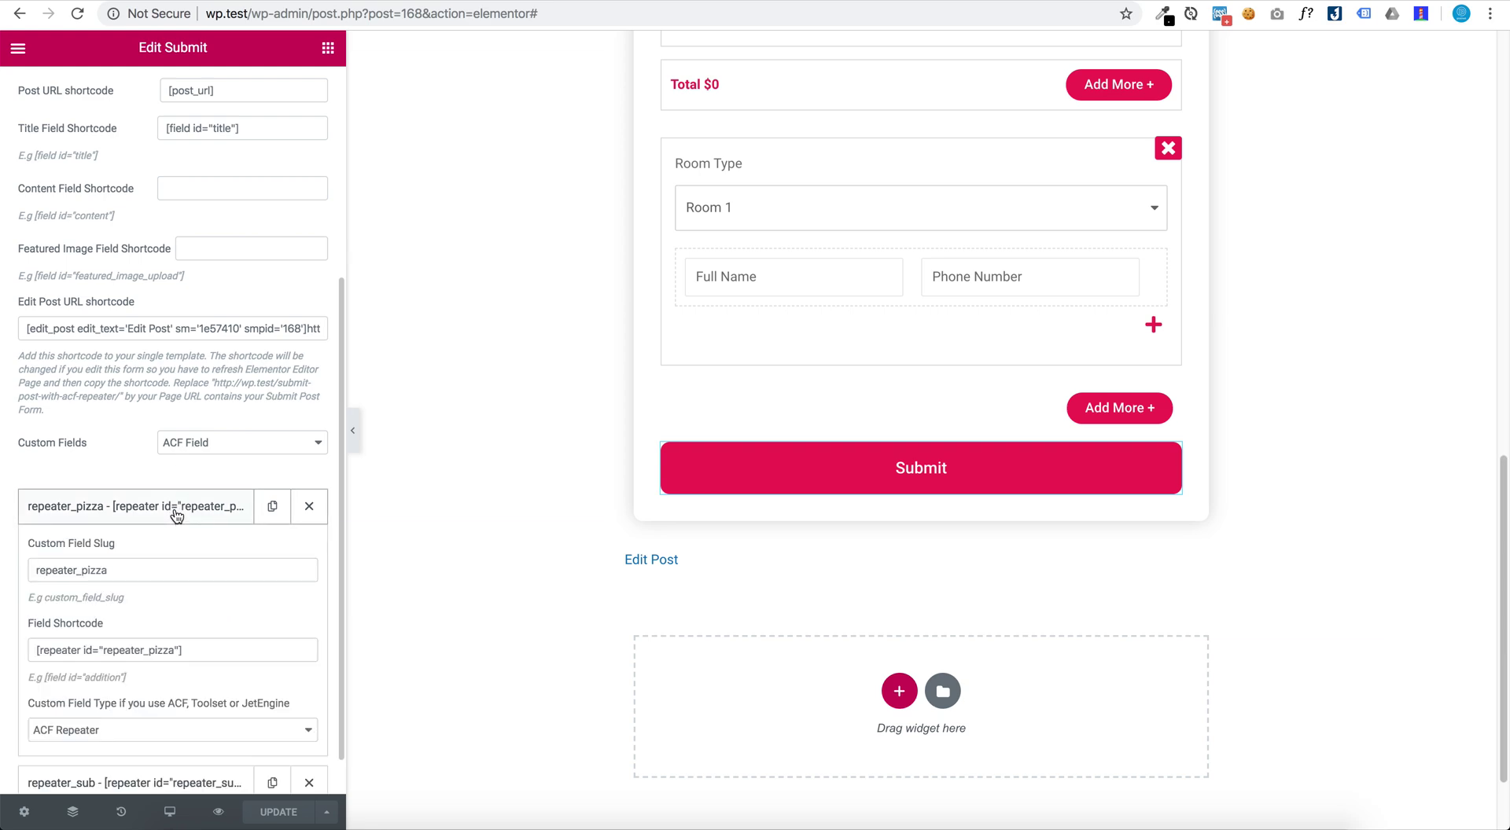
scroll(176, 508, "down", 2)
left_click(149, 526)
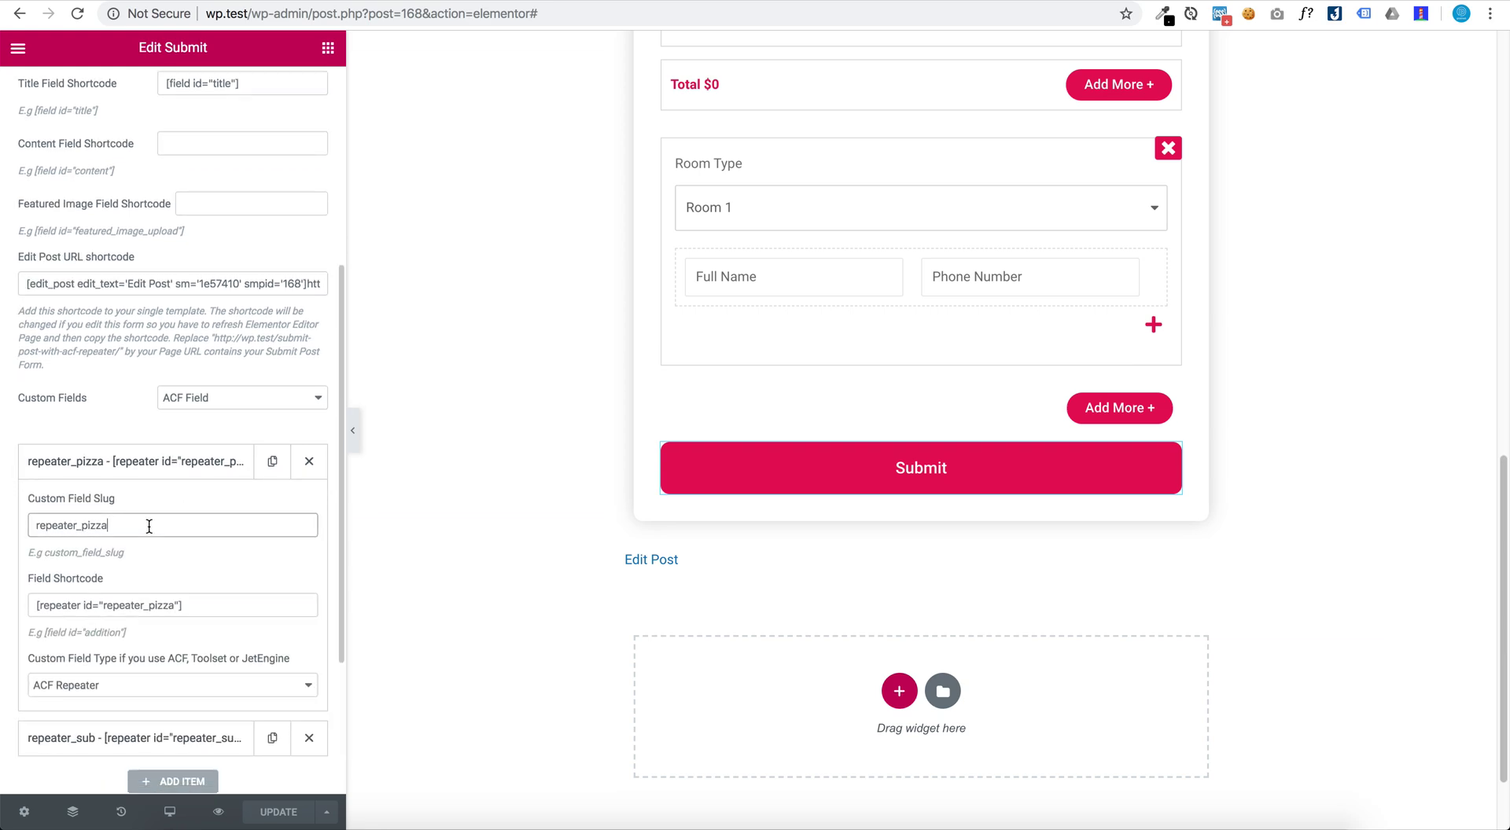
left_click_drag(31, 525, 122, 525)
Step: Confirm the slug matches the ACF field name repeater_pizza
key("ctrl+Tab")
scroll(333, 164, "up", 8)
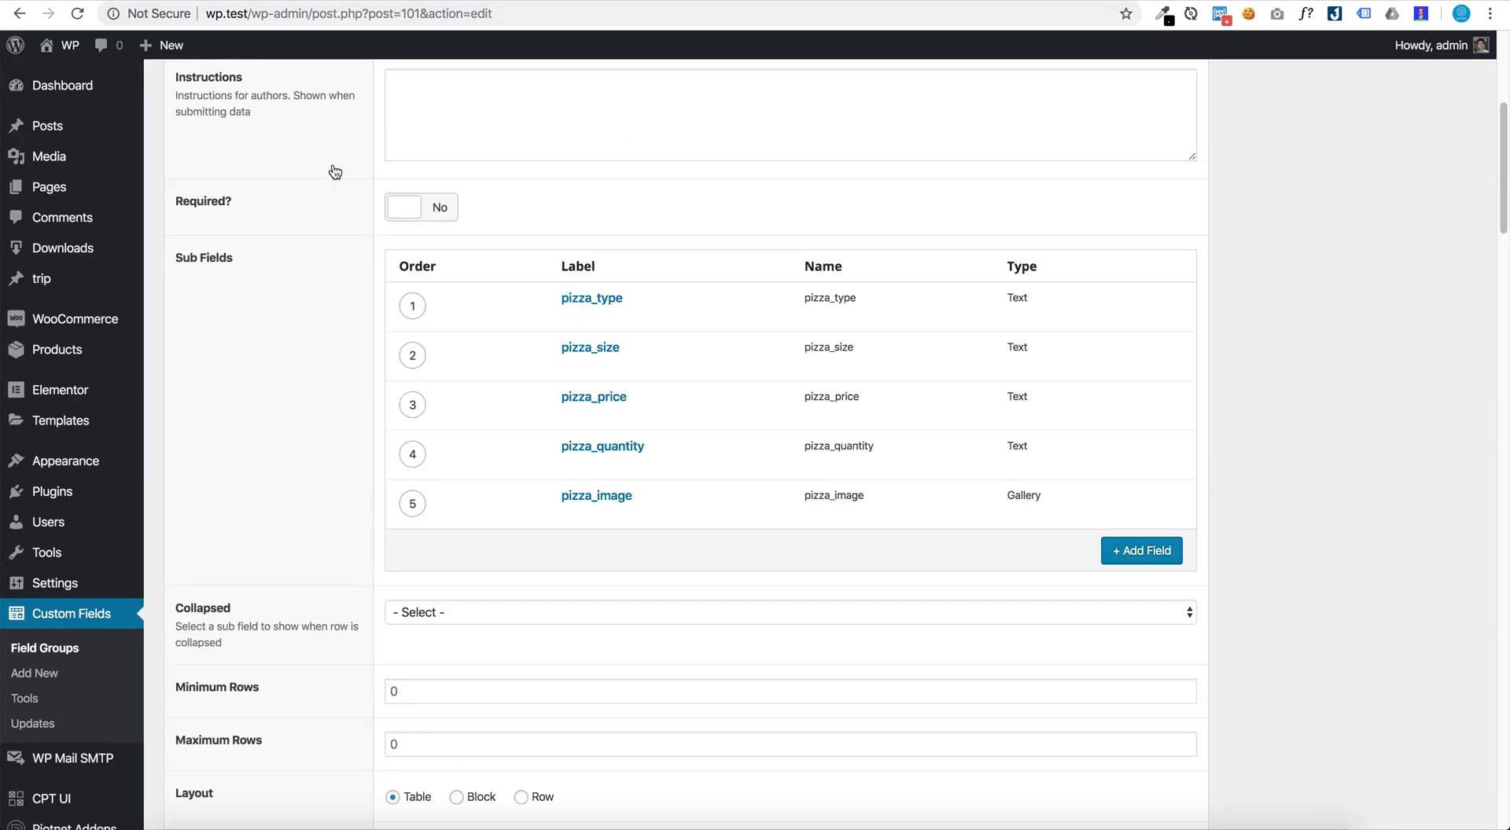
scroll(333, 163, "up", 5)
left_click(470, 316)
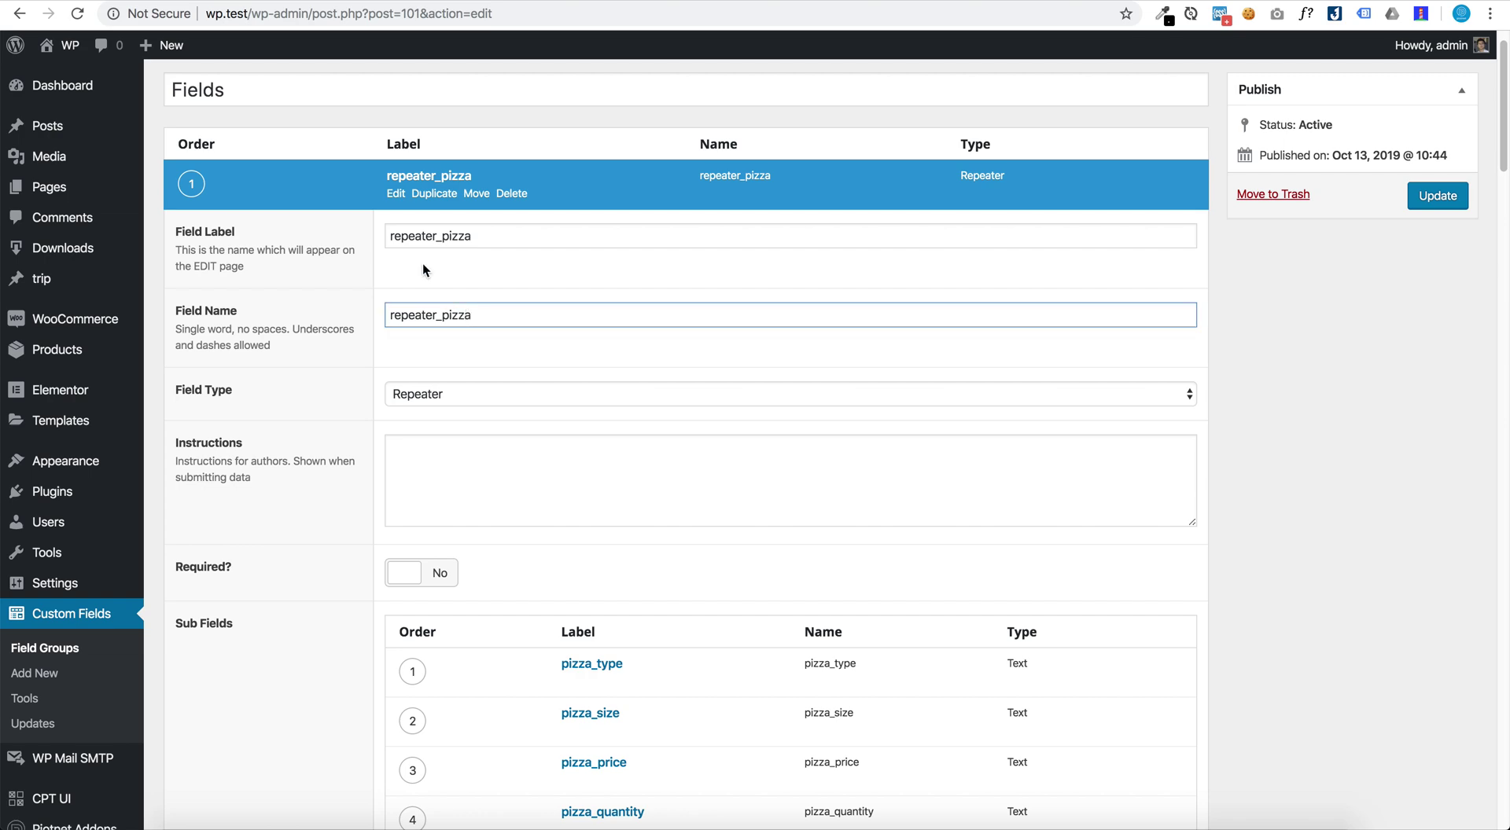
key("ctrl+shift+Tab")
scroll(134, 424, "down", 1)
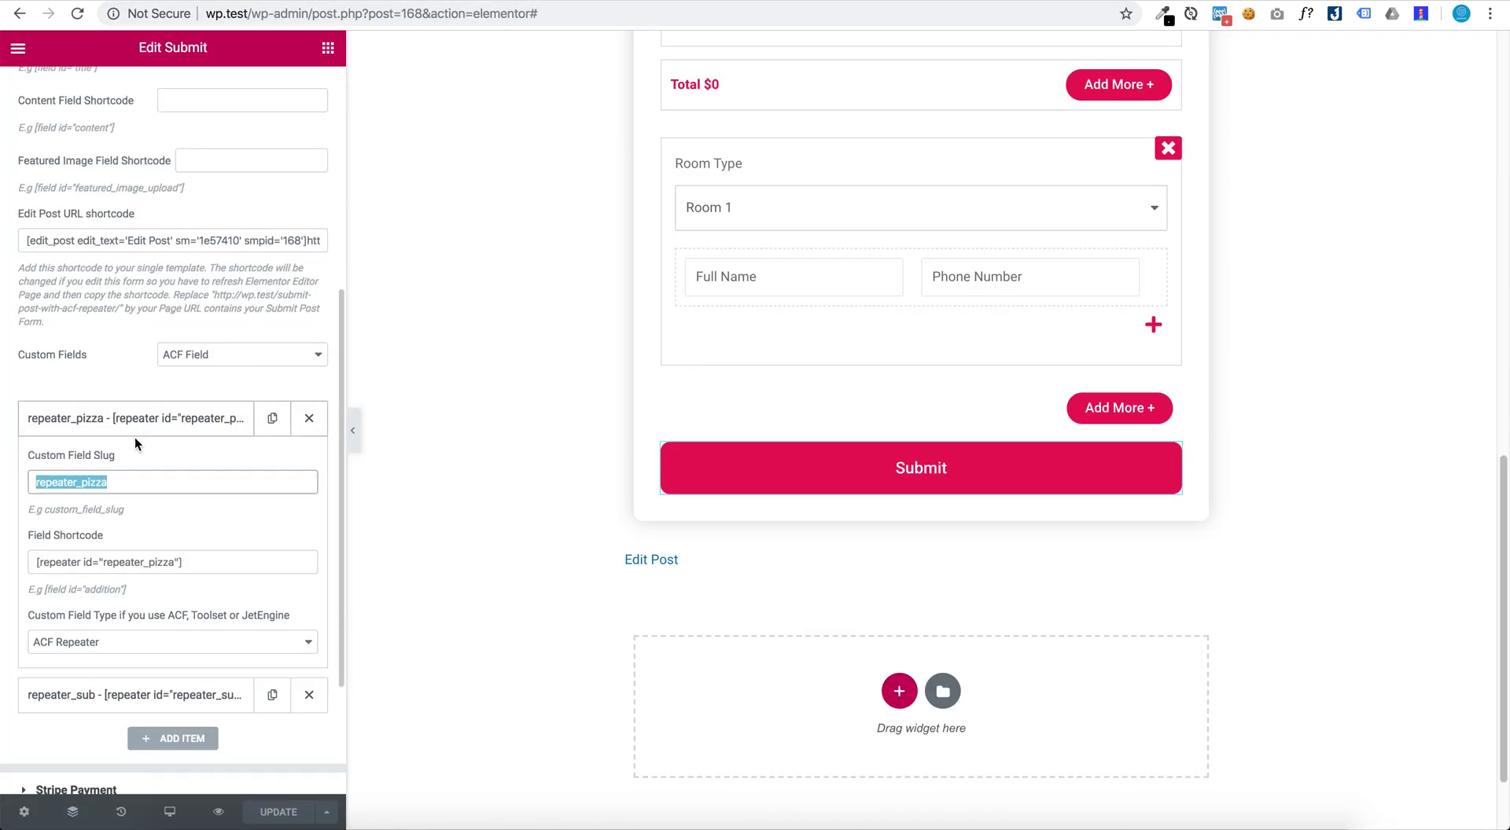
Step: Generate and select the repeater_pizza shortcode in the pizza repeater section's settings
left_click(198, 564)
scroll(729, 299, "up", 4)
scroll(755, 307, "up", 8)
scroll(790, 320, "down", 3)
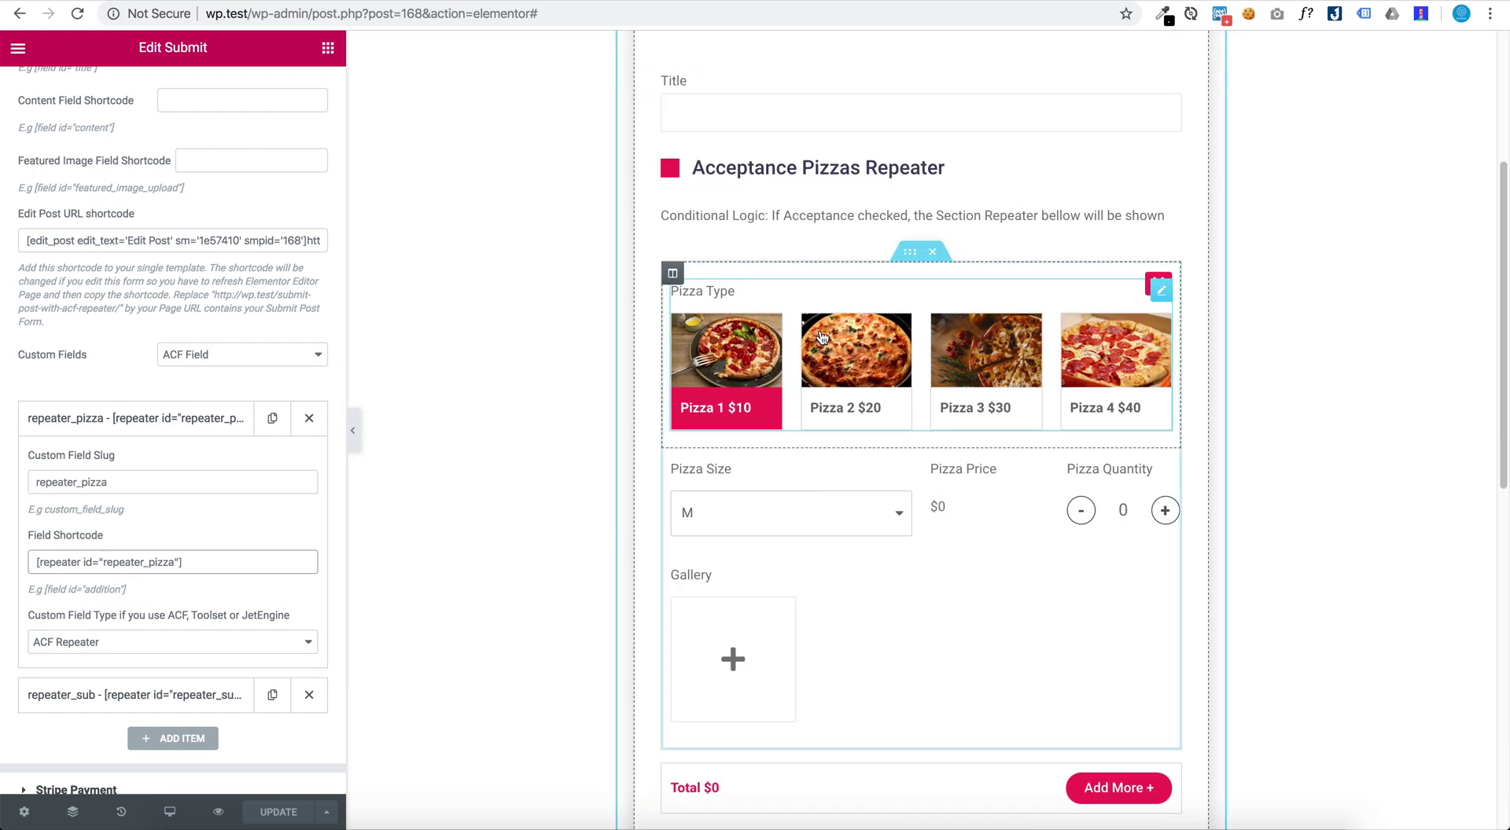
left_click(916, 260)
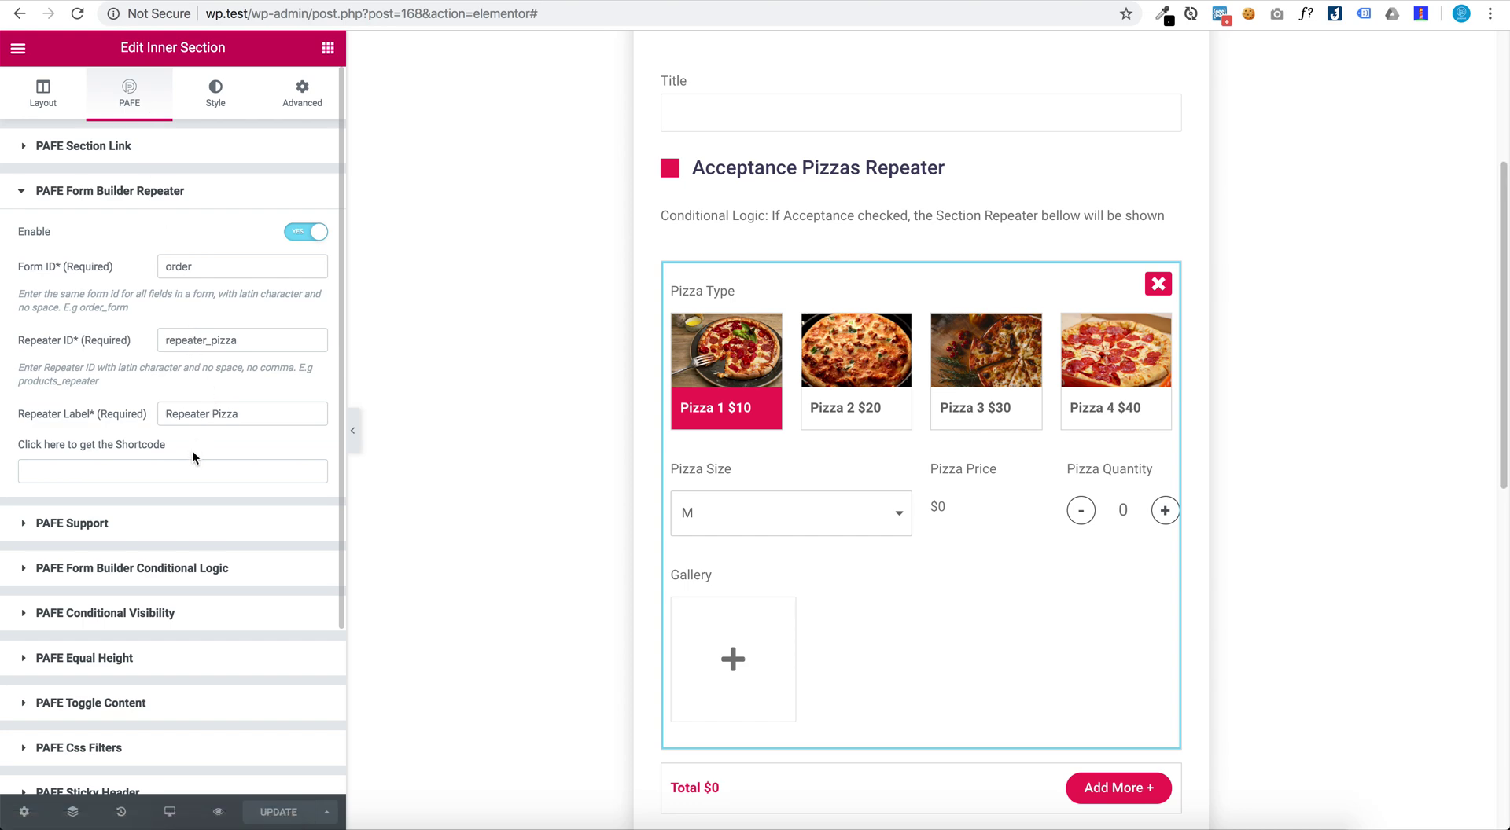
left_click(190, 470)
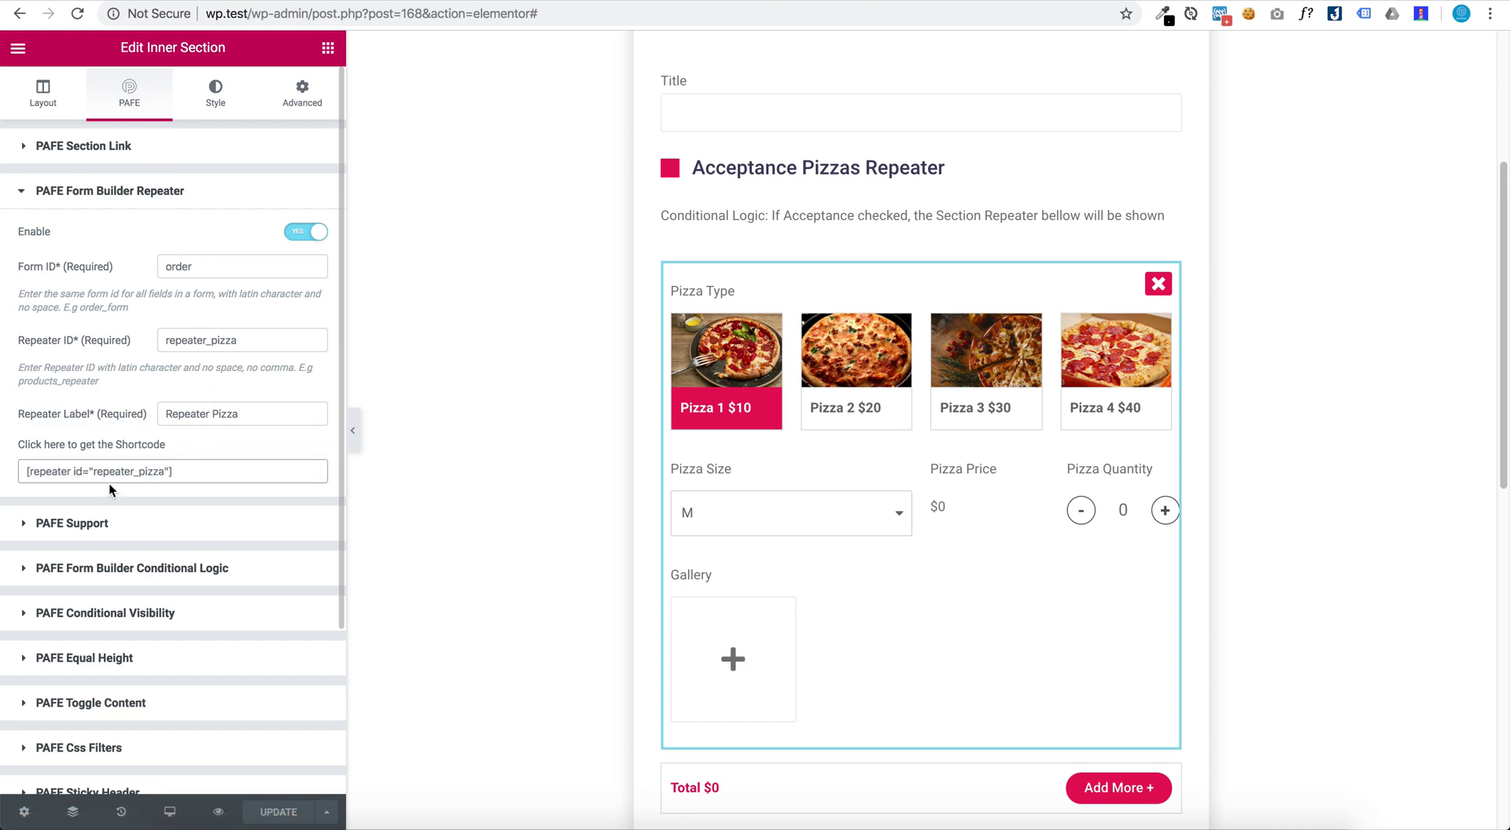
triple_click(189, 470)
Step: In the Submit button's Custom Fields, expand repeater_pizza and repeater_sub and inspect their shortcodes
scroll(760, 415, "down", 5)
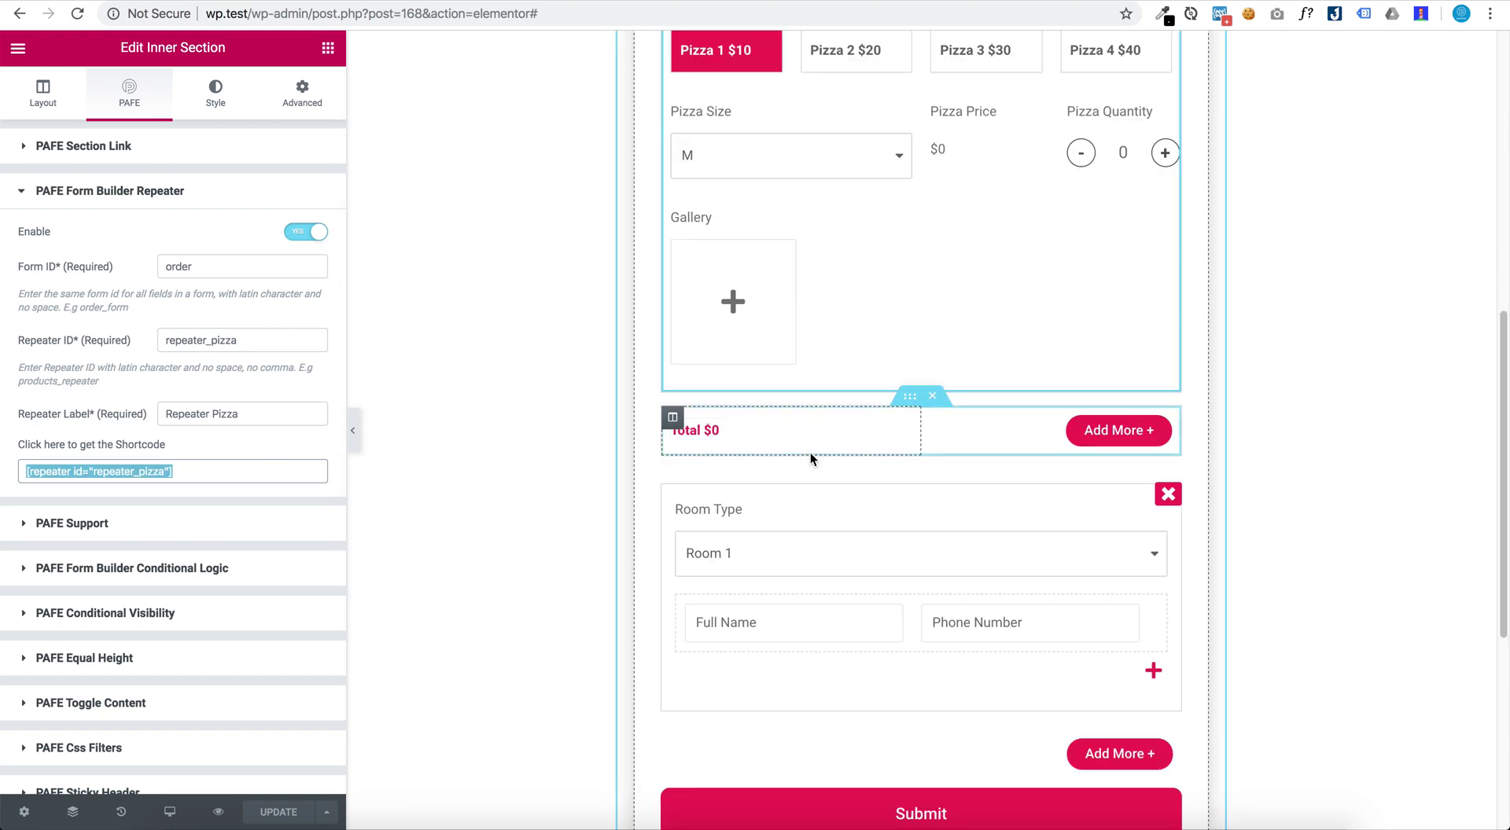
scroll(809, 454, "down", 2)
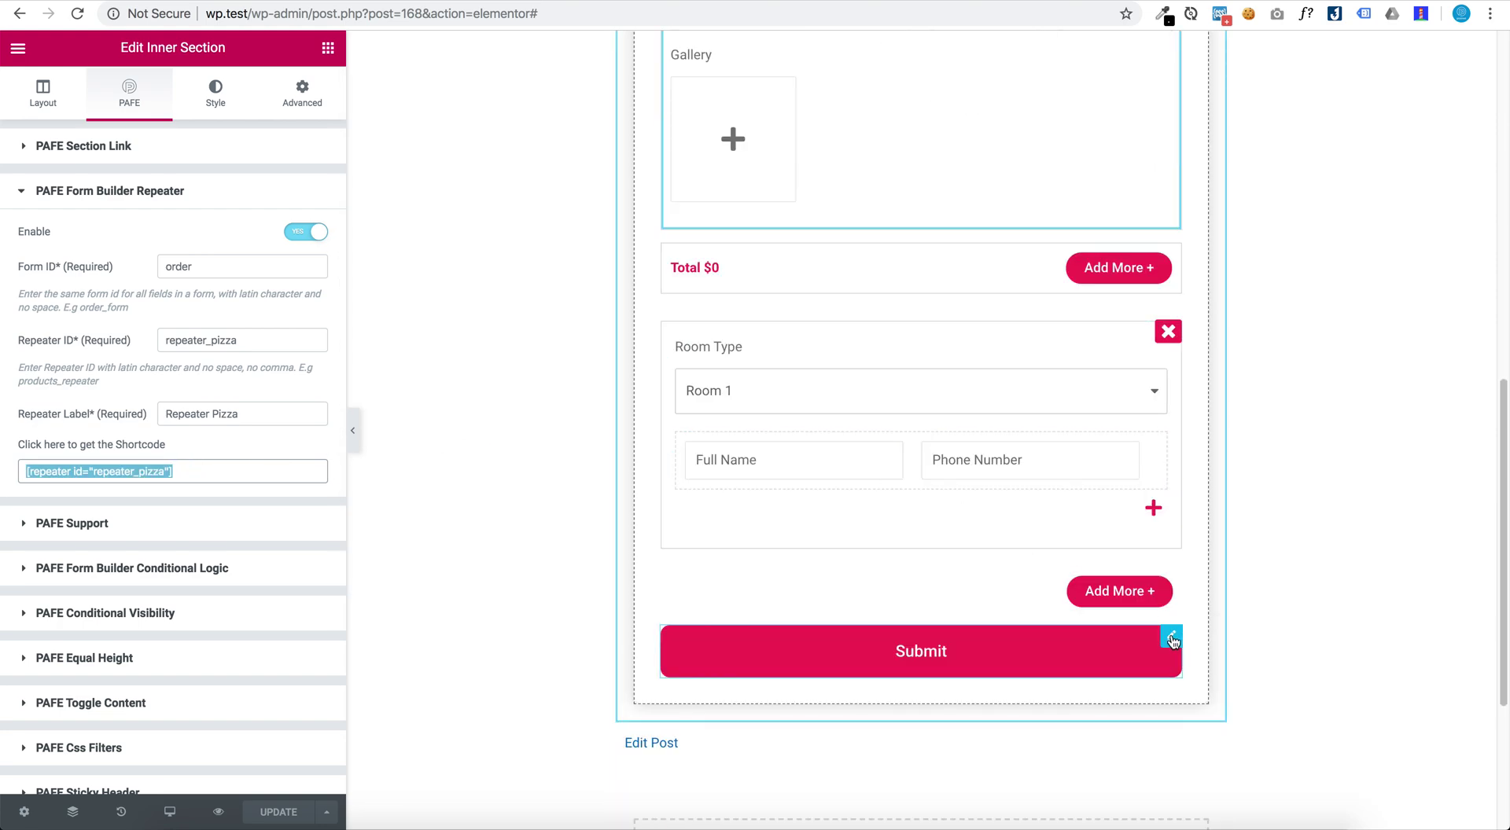
left_click(1171, 639)
scroll(60, 559, "down", 5)
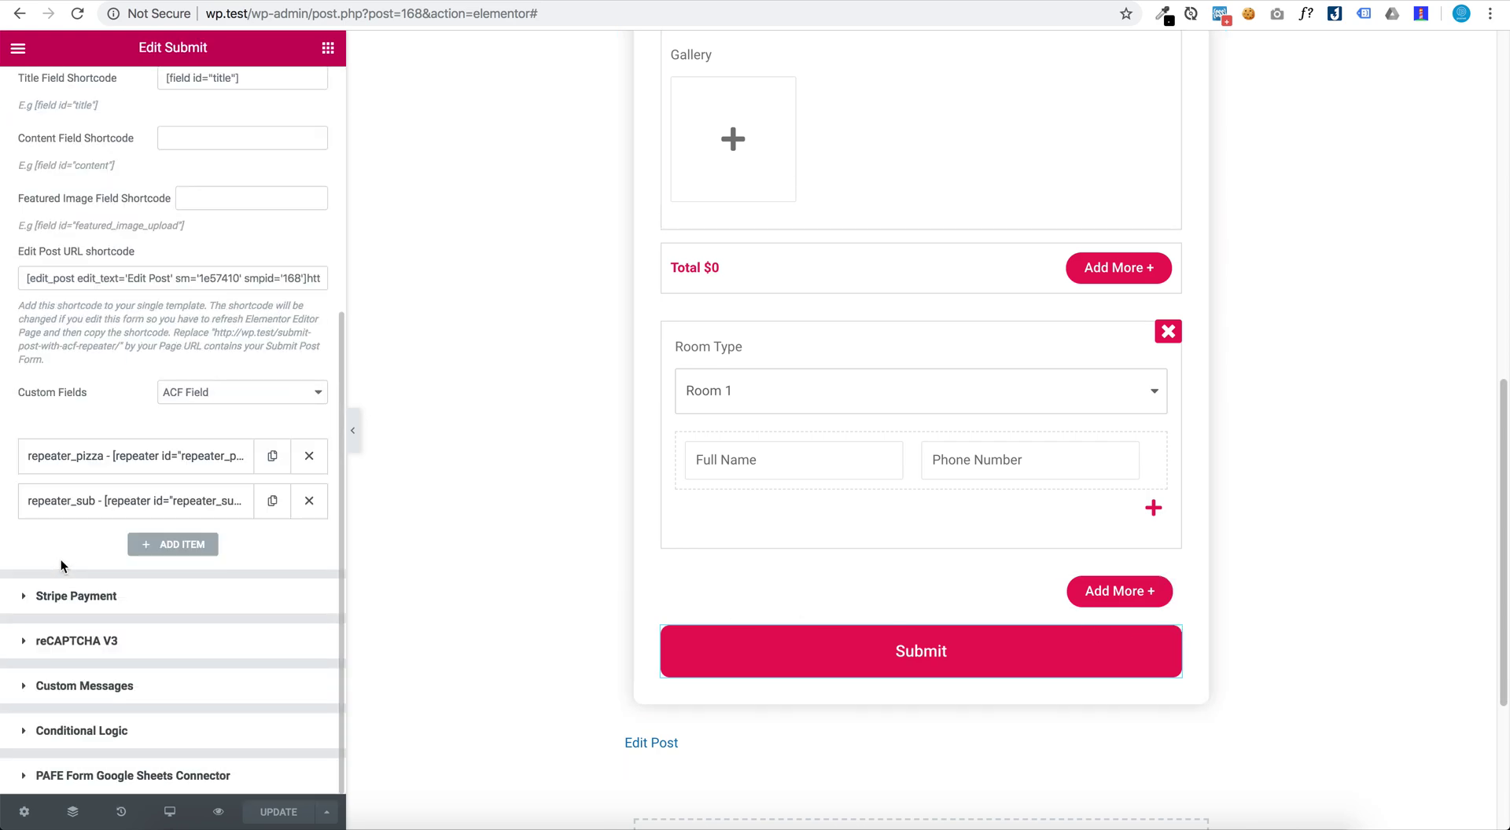
left_click(126, 470)
scroll(128, 472, "down", 3)
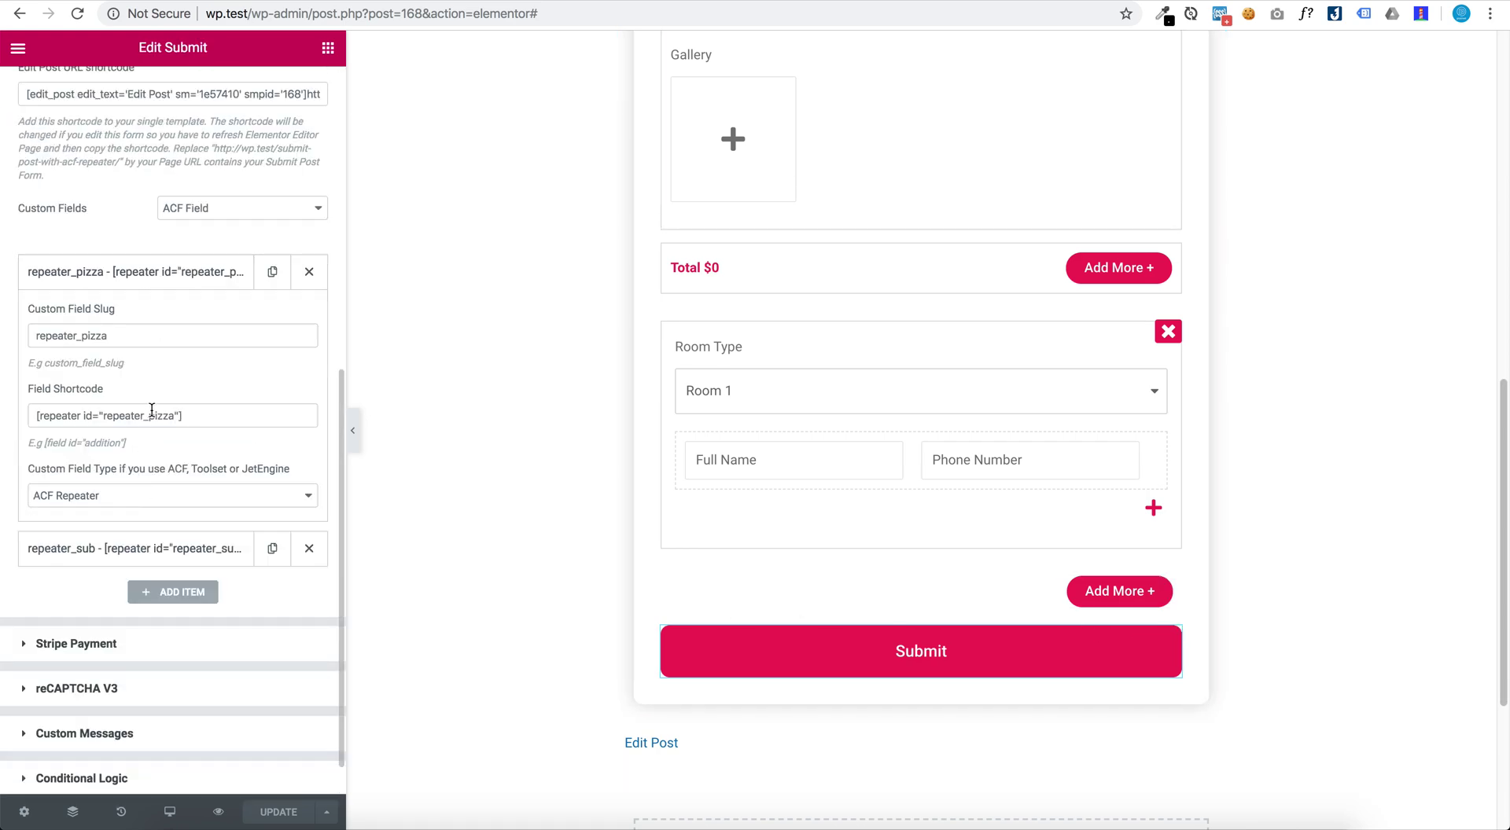
left_click(152, 409)
left_click(128, 542)
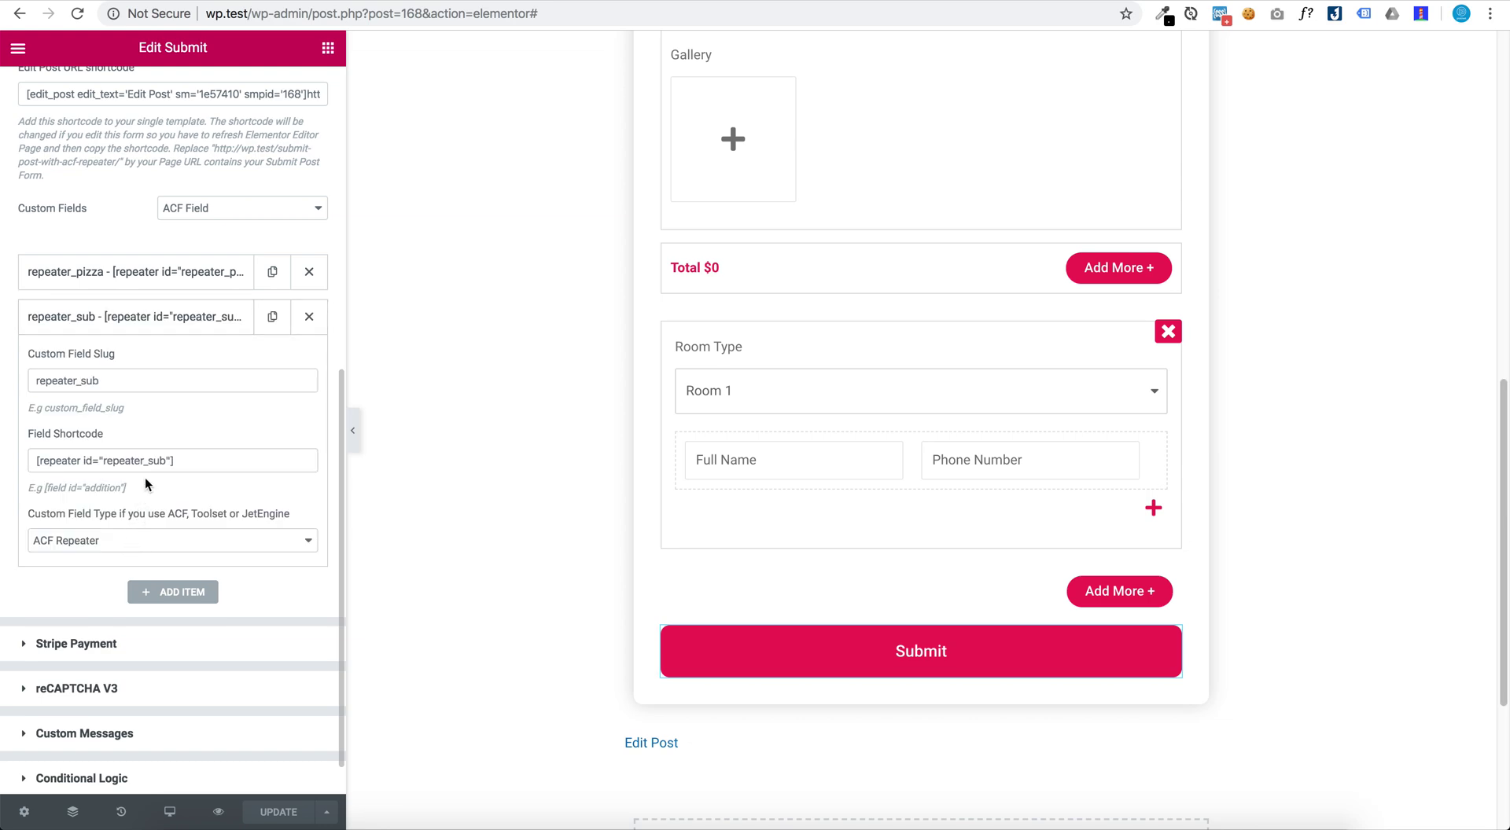
left_click(163, 460)
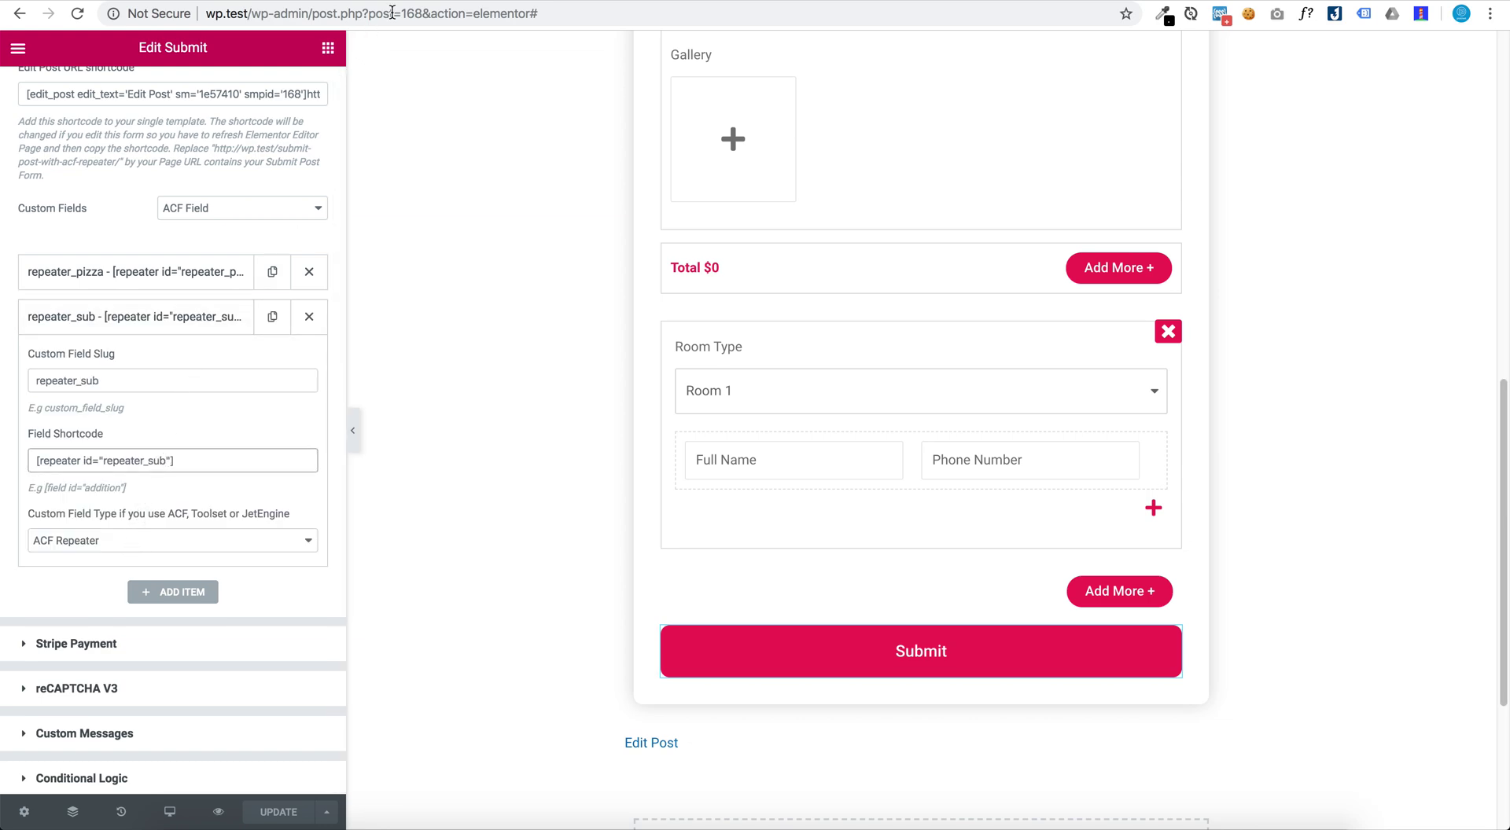
Step: On the live submit page, enter the post title 'ACF Repeater Submit Post'
left_click(613, 2)
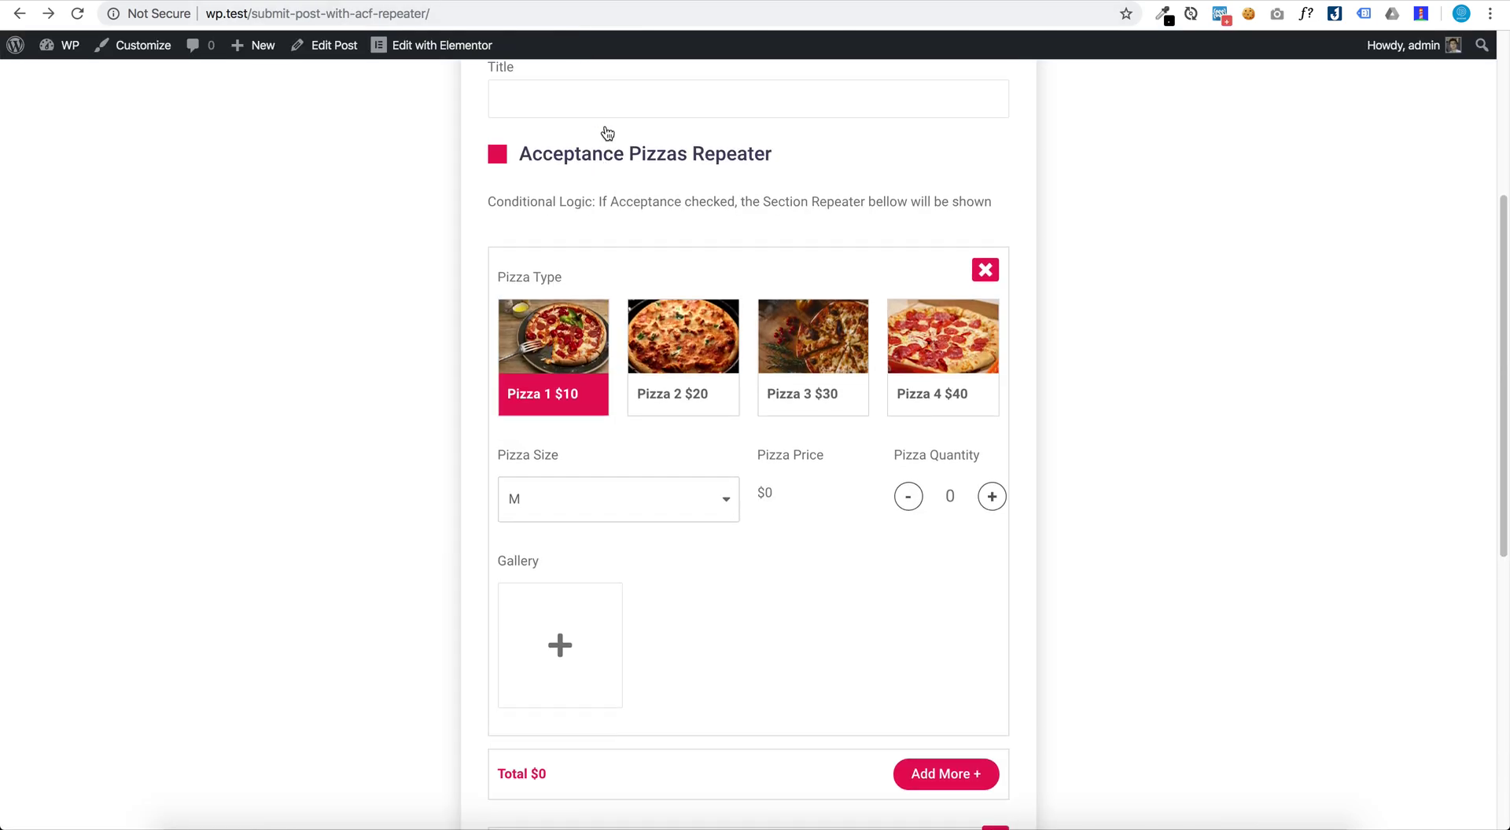
scroll(609, 129, "up", 3)
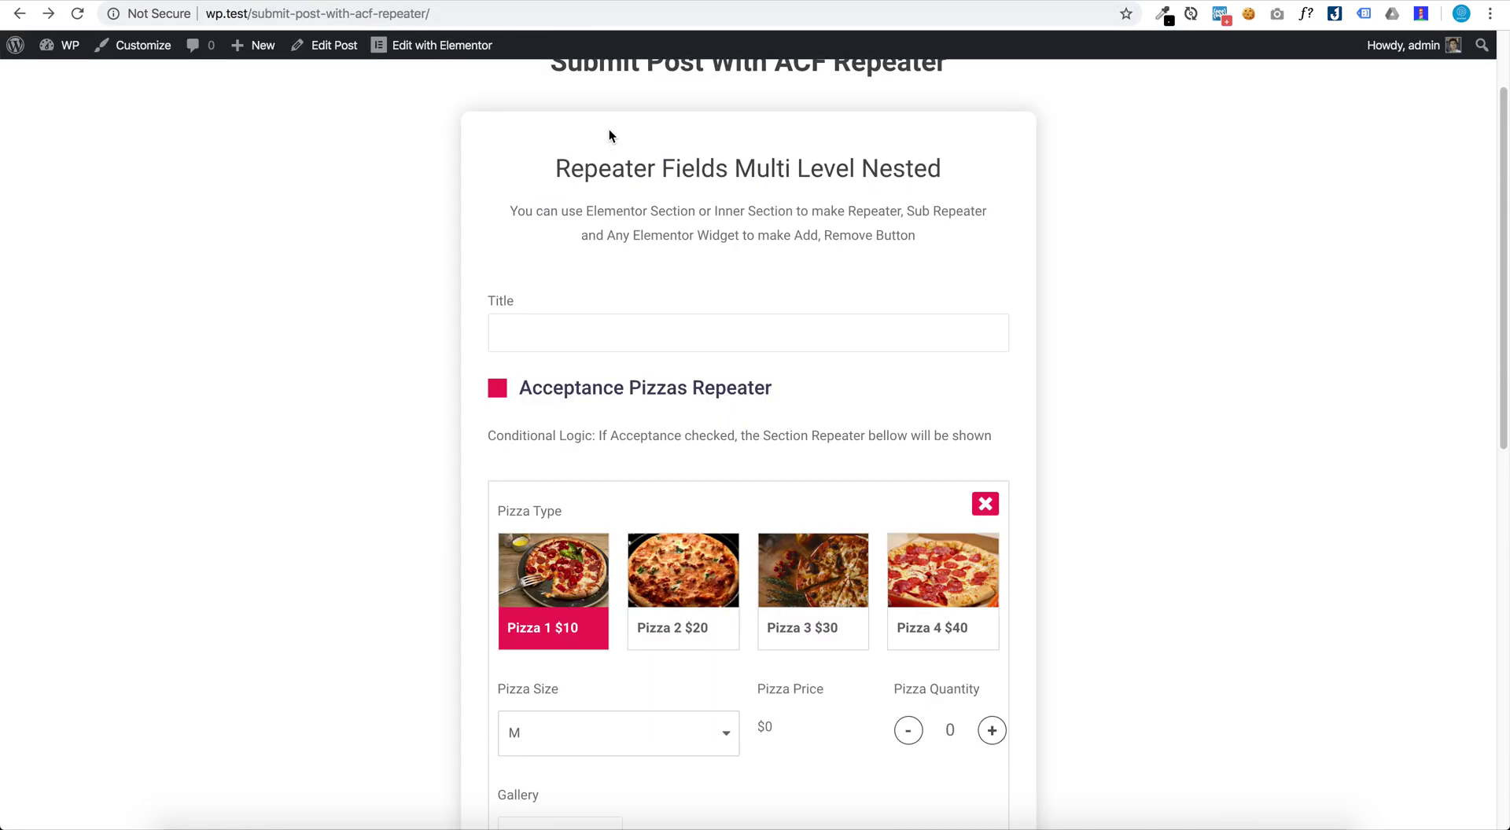
left_click(629, 330)
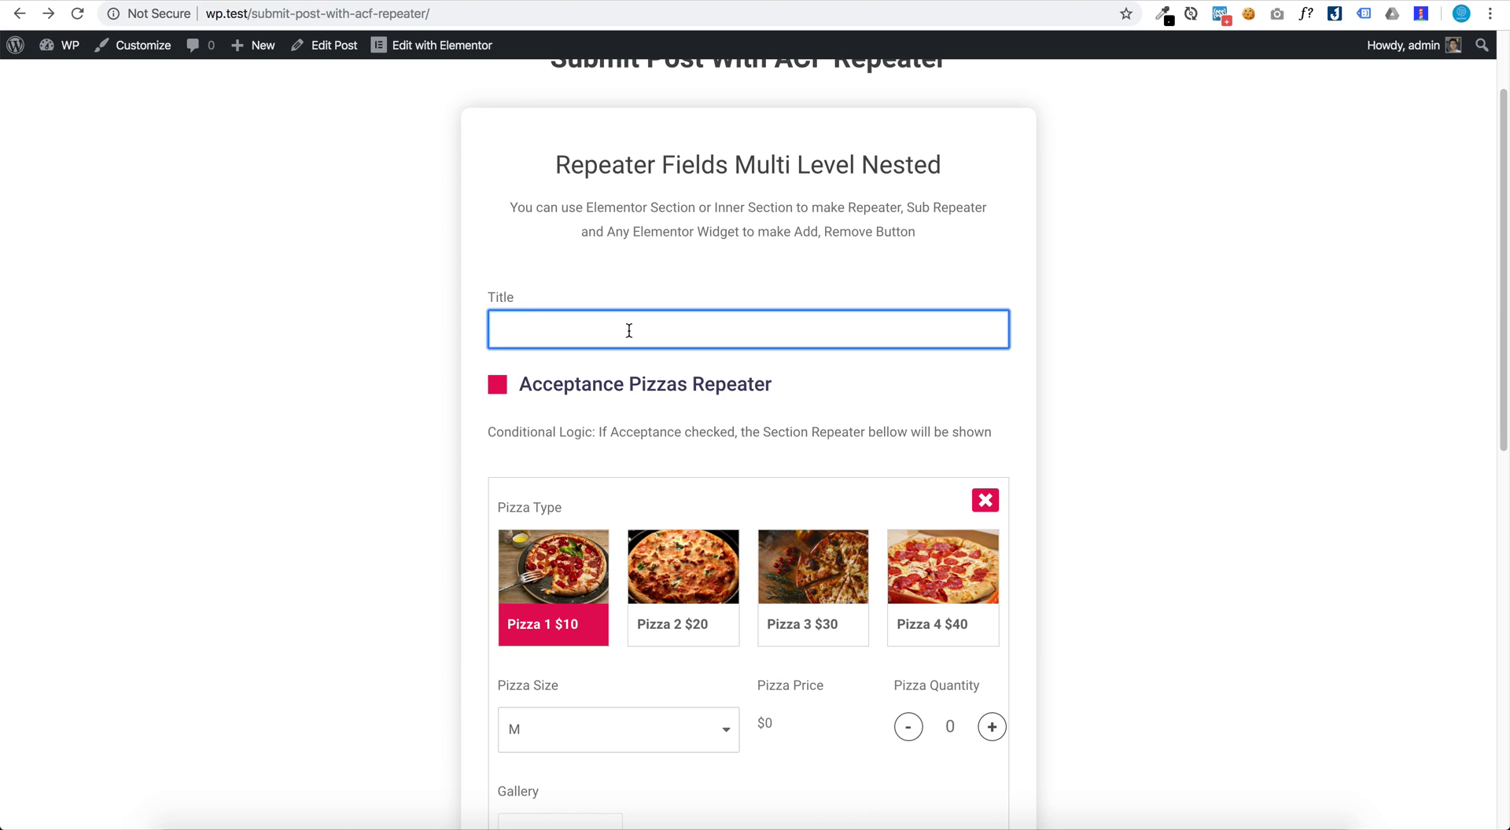
type("ACF Repeater Submit Post")
scroll(645, 389, "down", 3)
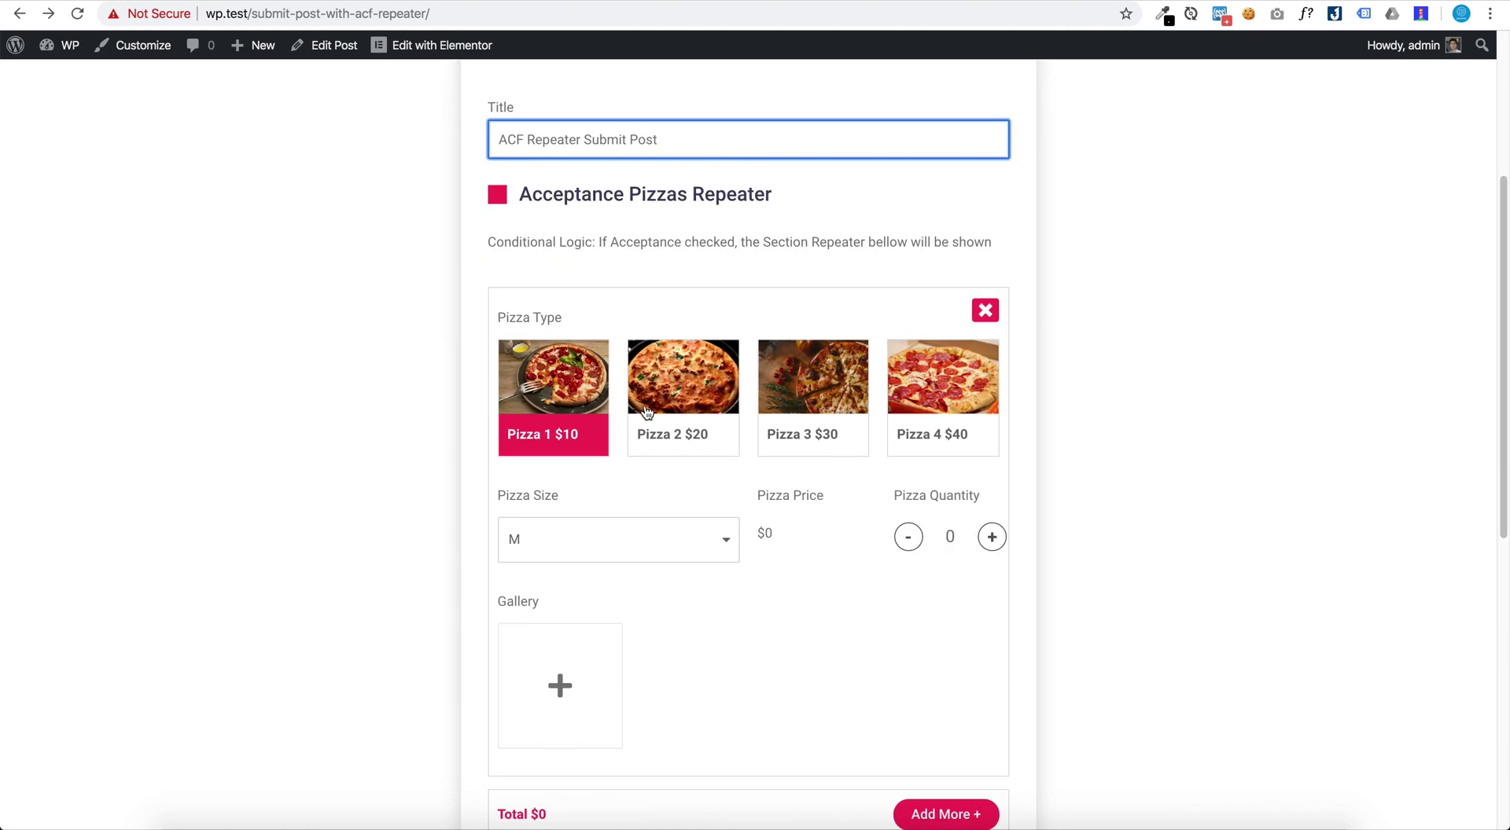
Step: Set the first pizza's quantity to 3 and upload two Gallery photos, including hoi-an-6.jpg
left_click(992, 537)
left_click(992, 537)
left_click(991, 538)
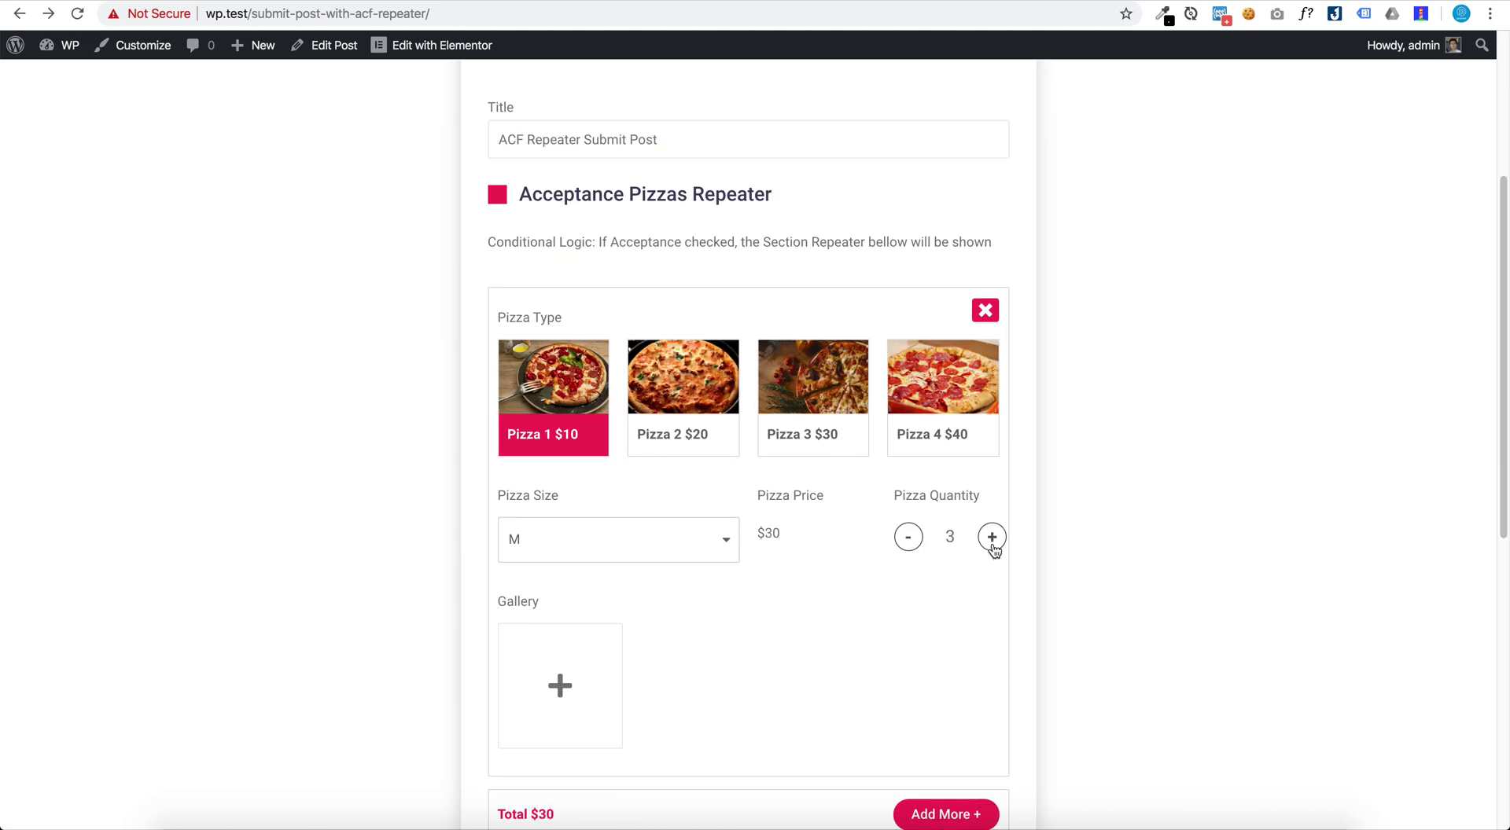
scroll(644, 551, "down", 4)
left_click(522, 396)
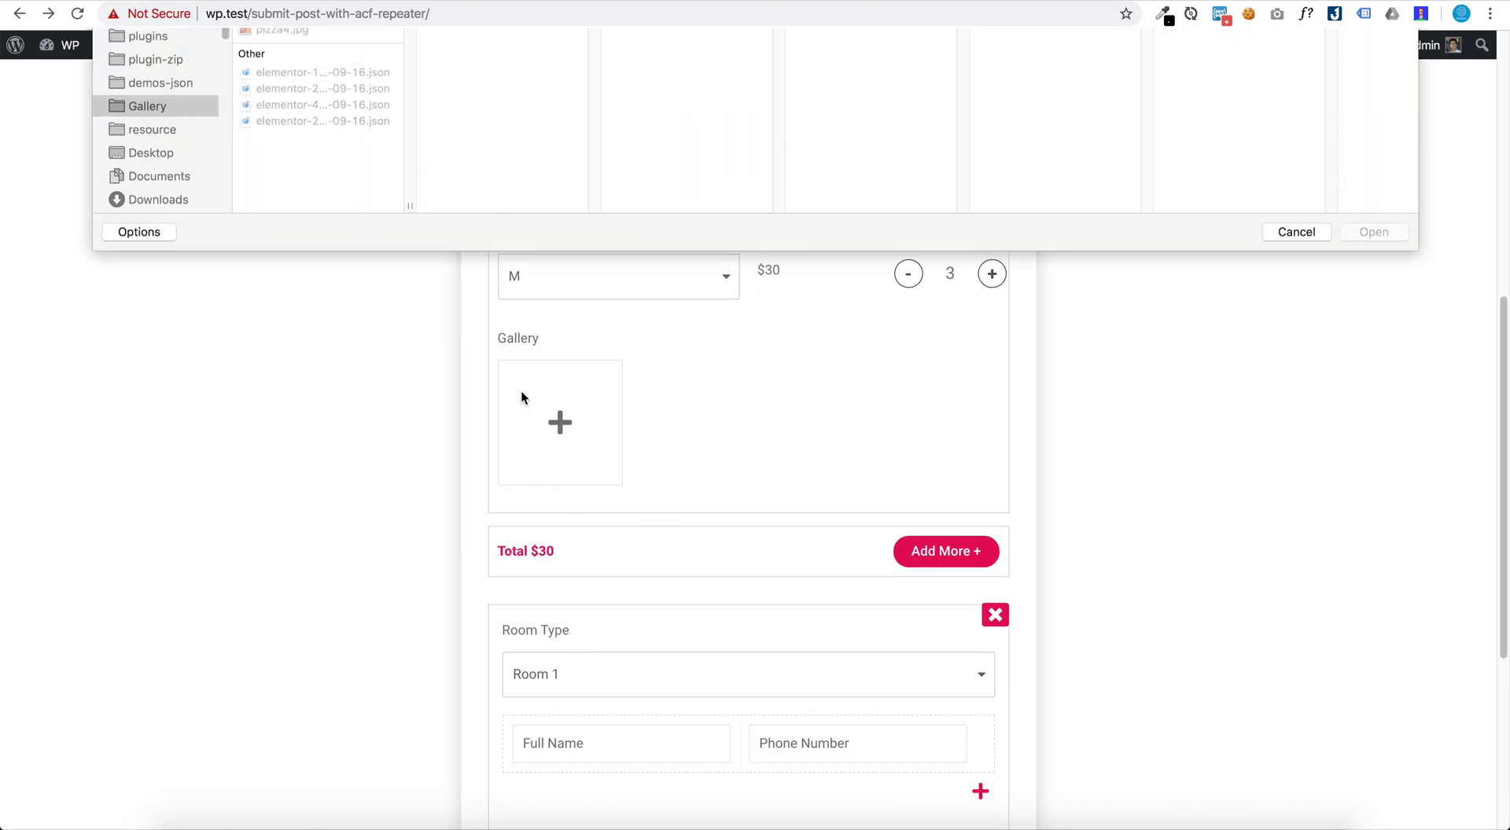
left_click(321, 97)
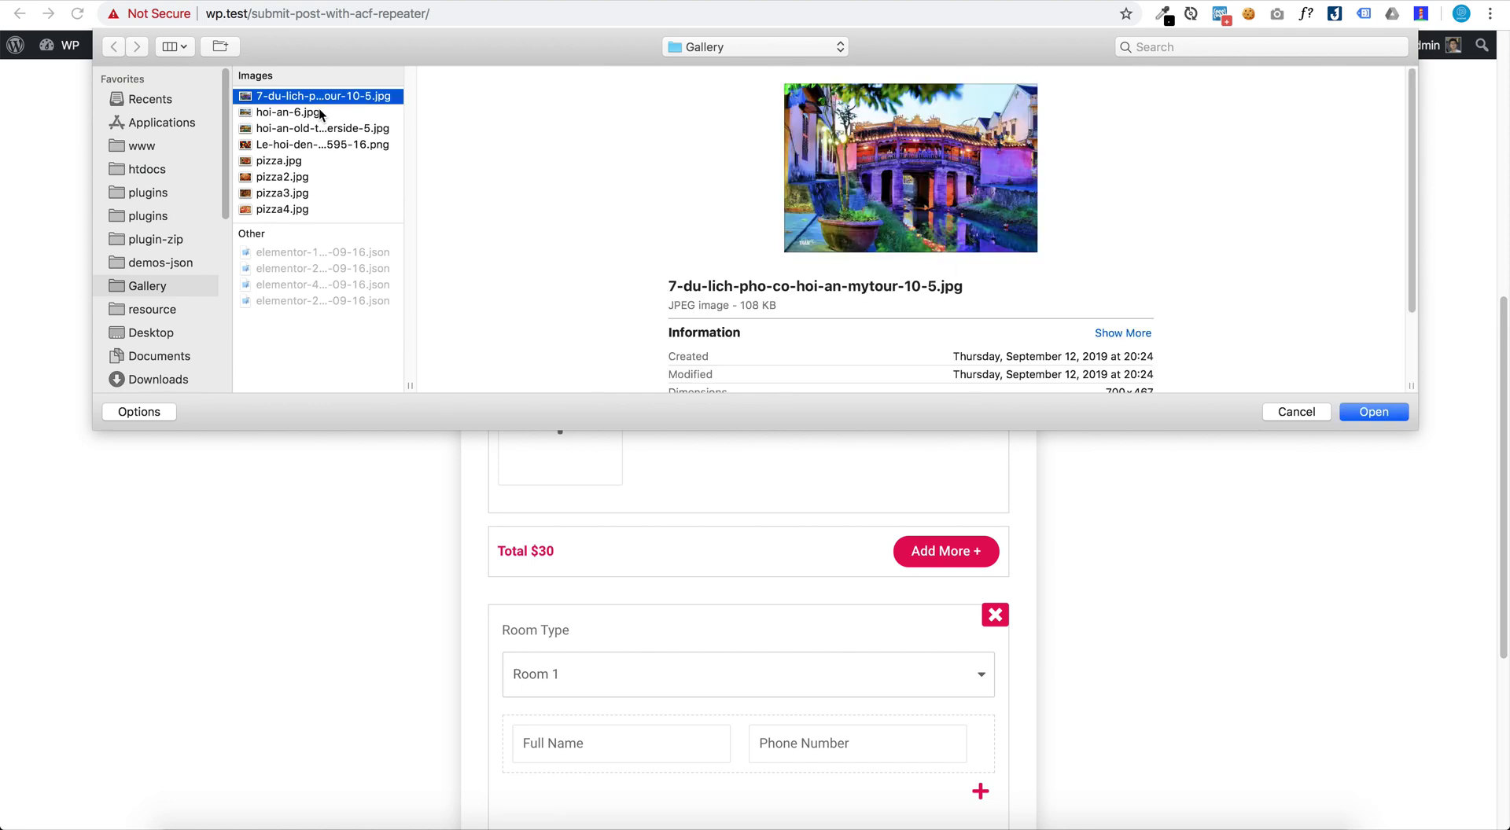
left_click(321, 115, "shift")
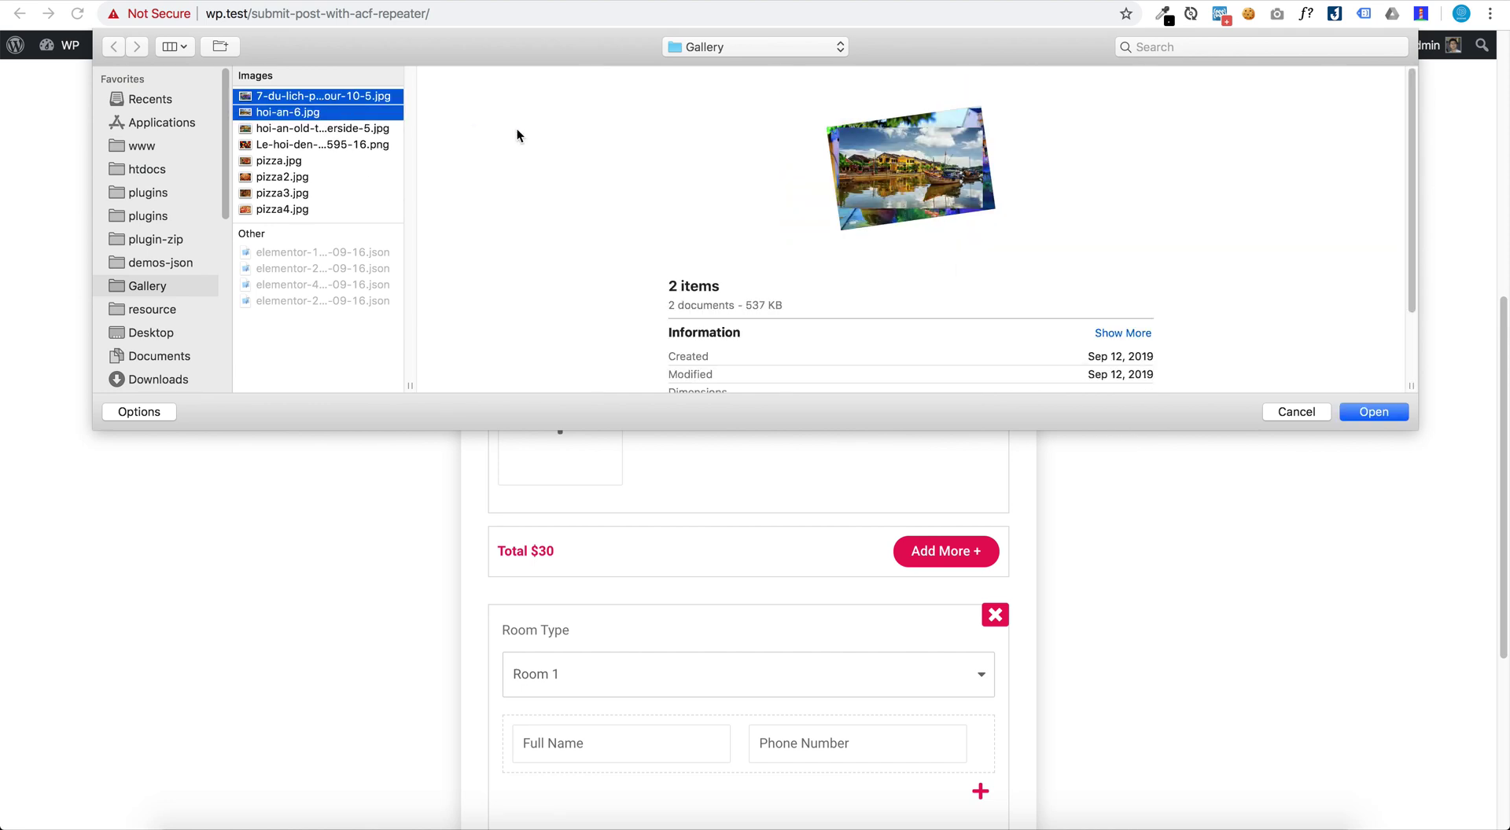
left_click(1371, 415)
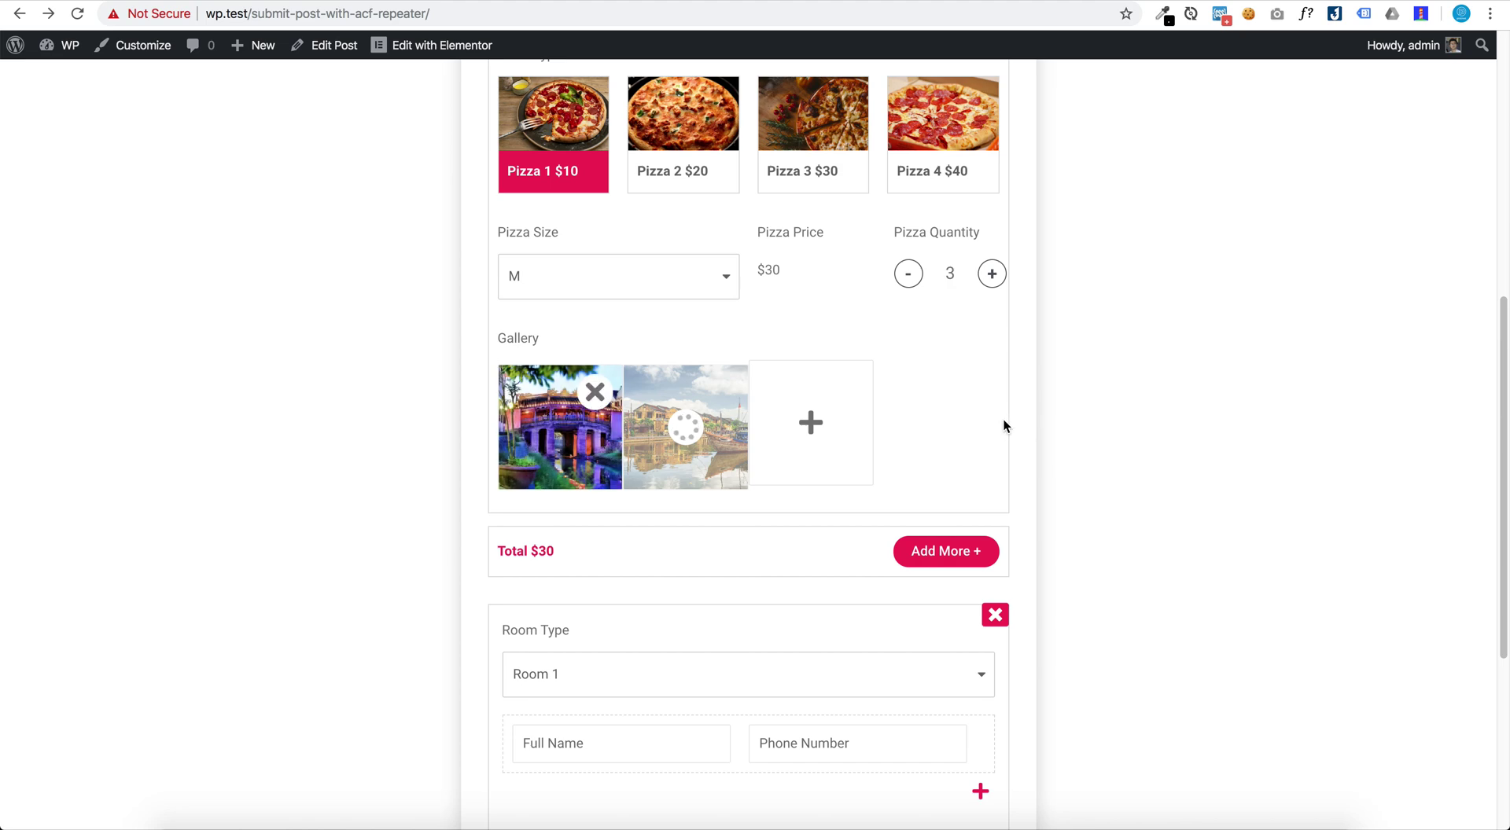
scroll(1004, 418, "down", 1)
Step: Add a second pizza entry set to Pizza 3, size XL + $10, quantity 2
left_click(964, 510)
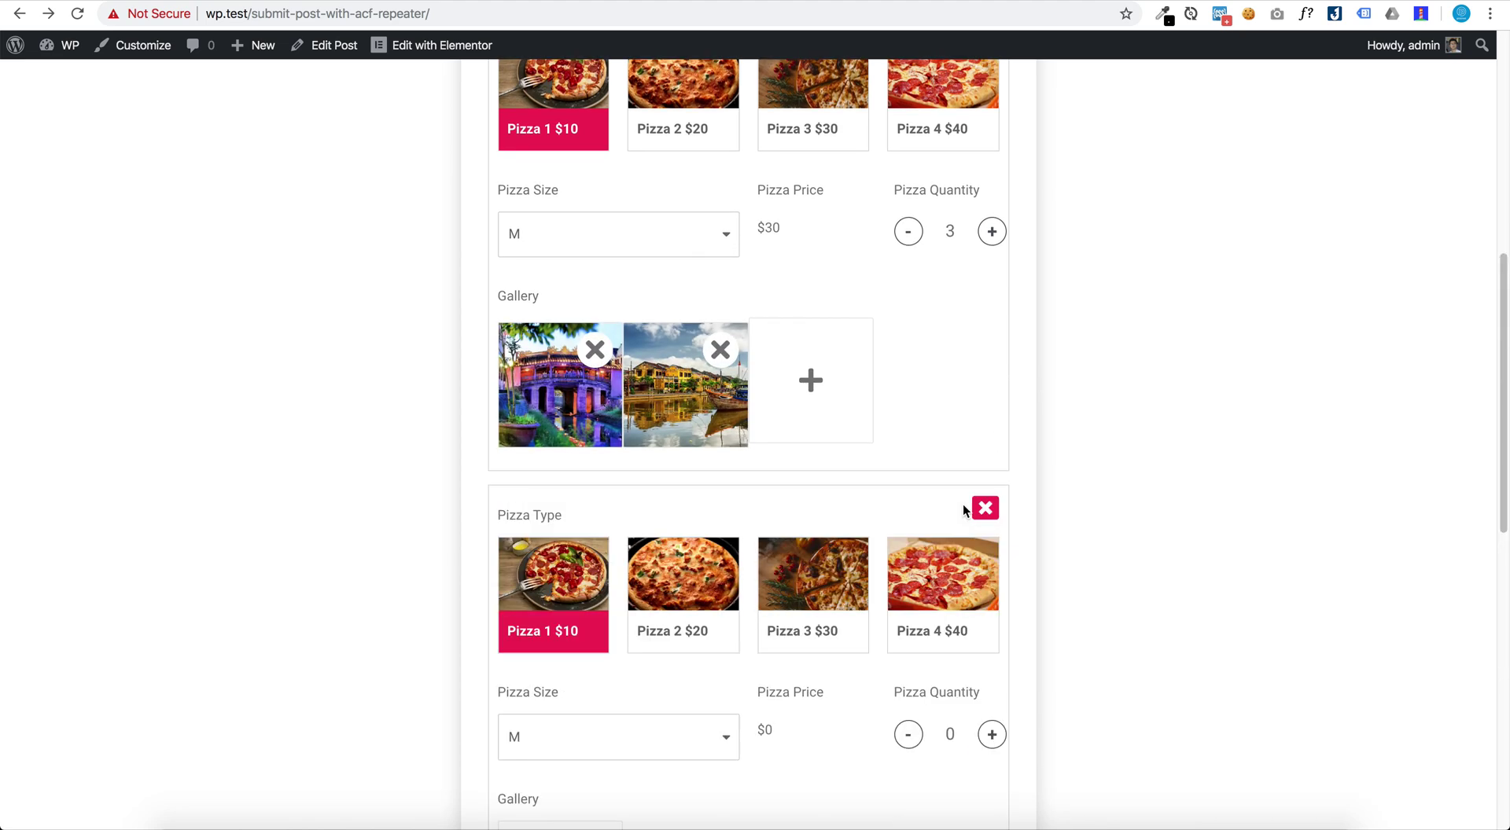
scroll(965, 487, "down", 3)
left_click(711, 329)
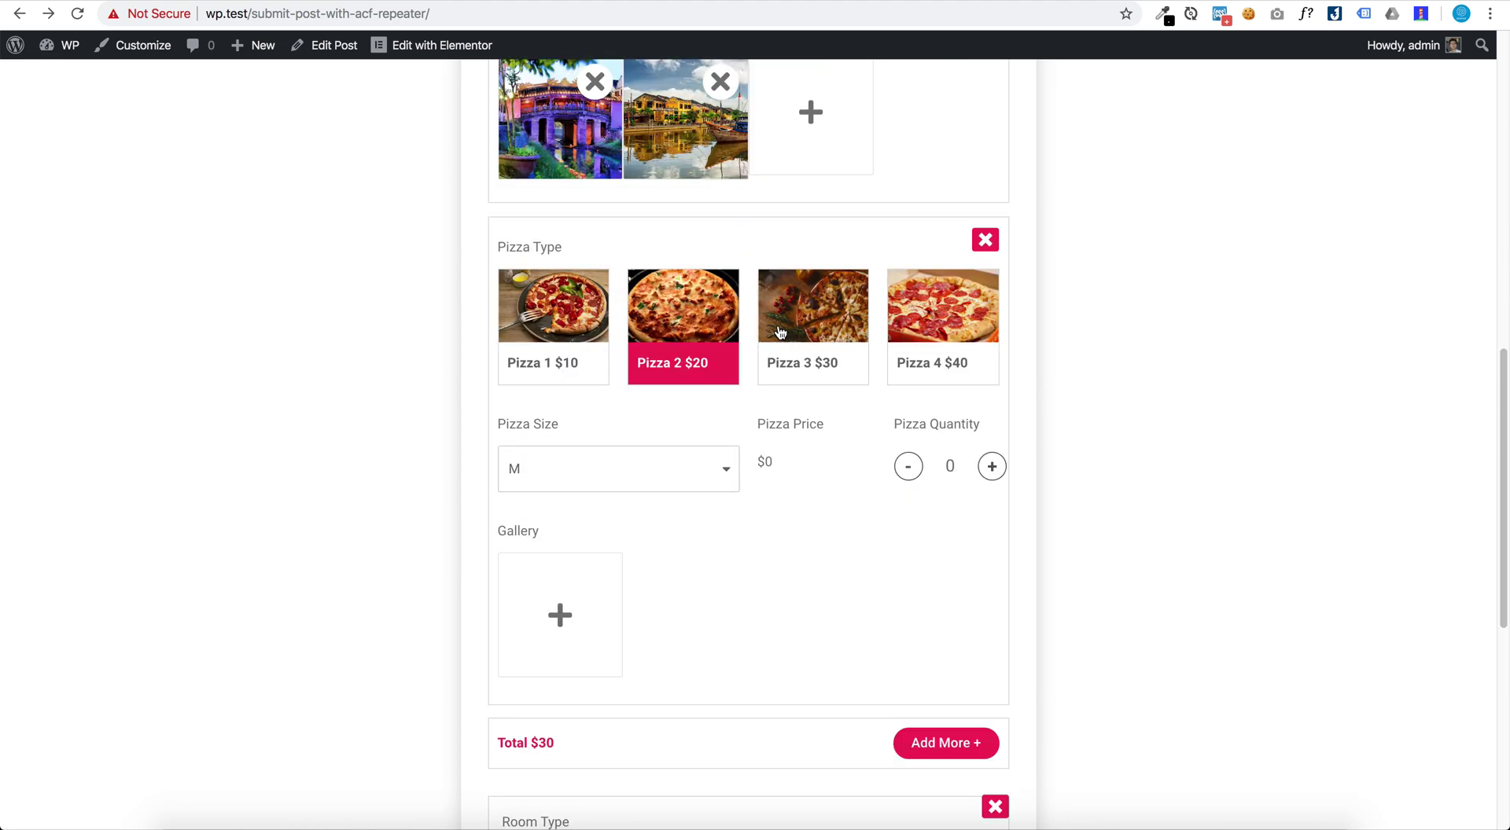
left_click(781, 334)
left_click(994, 472)
left_click(994, 472)
left_click(639, 471)
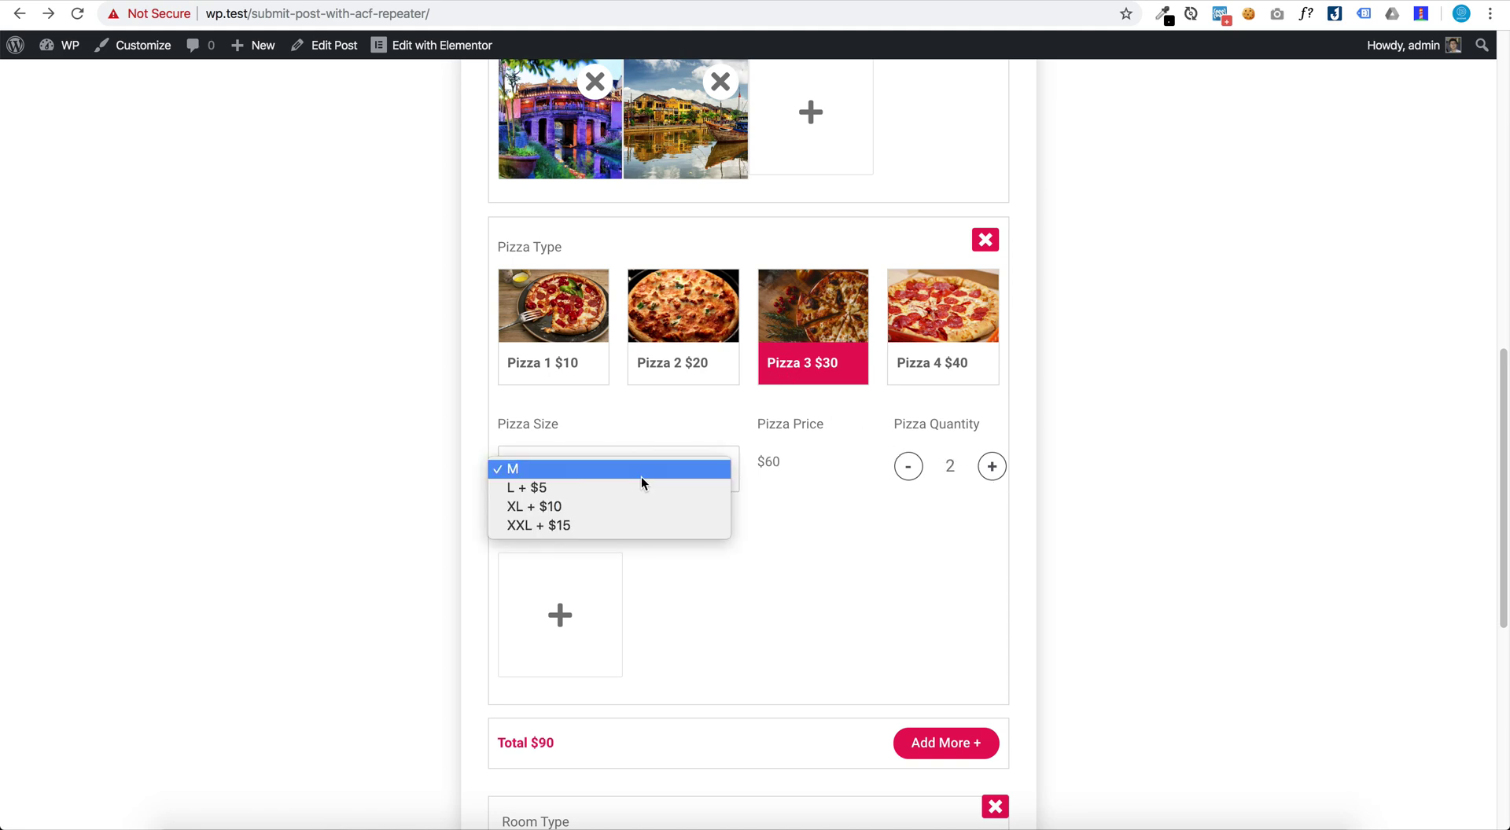
left_click(634, 508)
Step: Upload the old town riverside photo to the second pizza's gallery
scroll(598, 456, "down", 2)
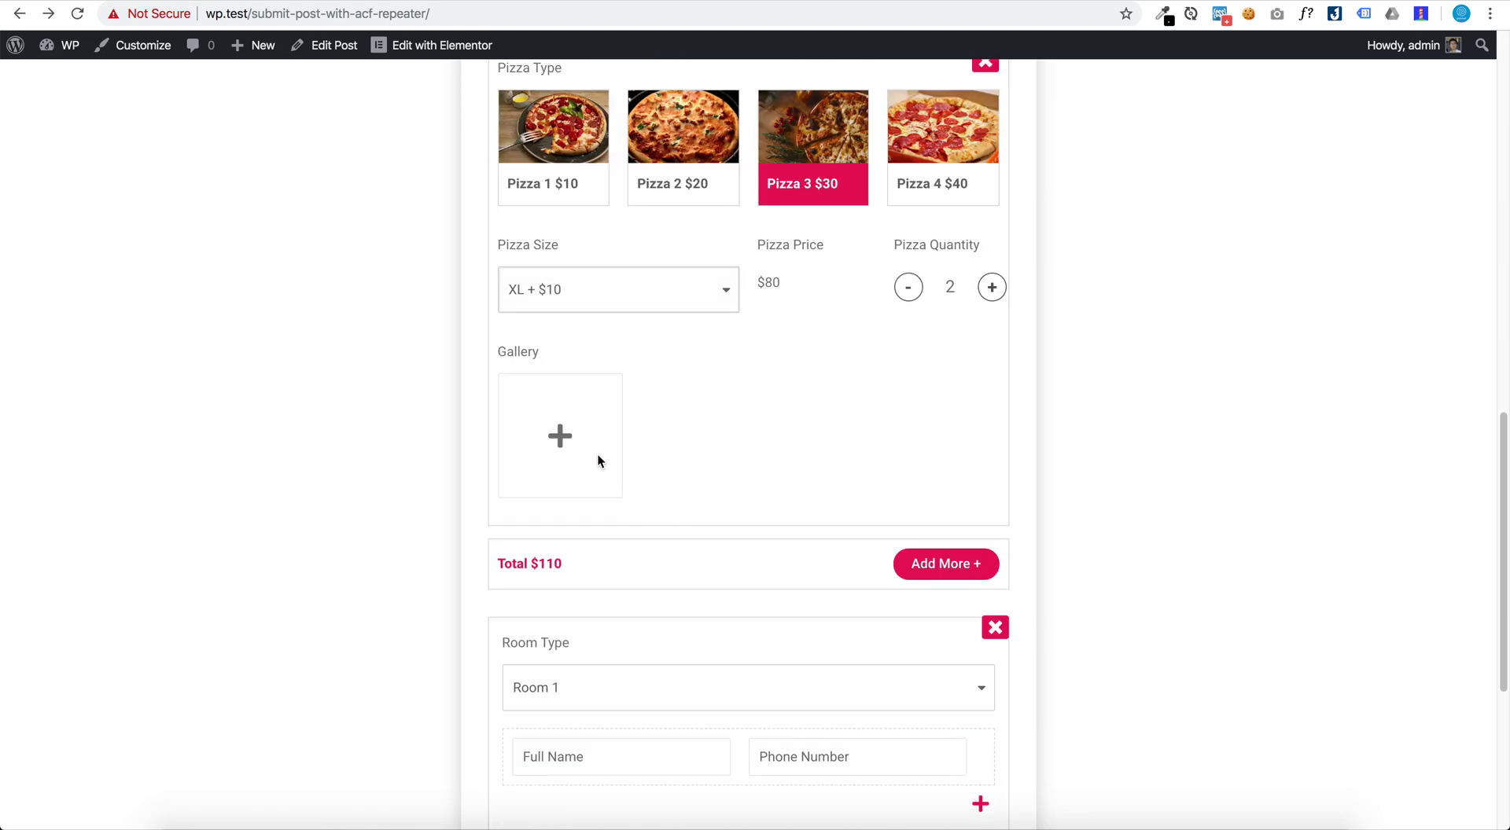
left_click(596, 459)
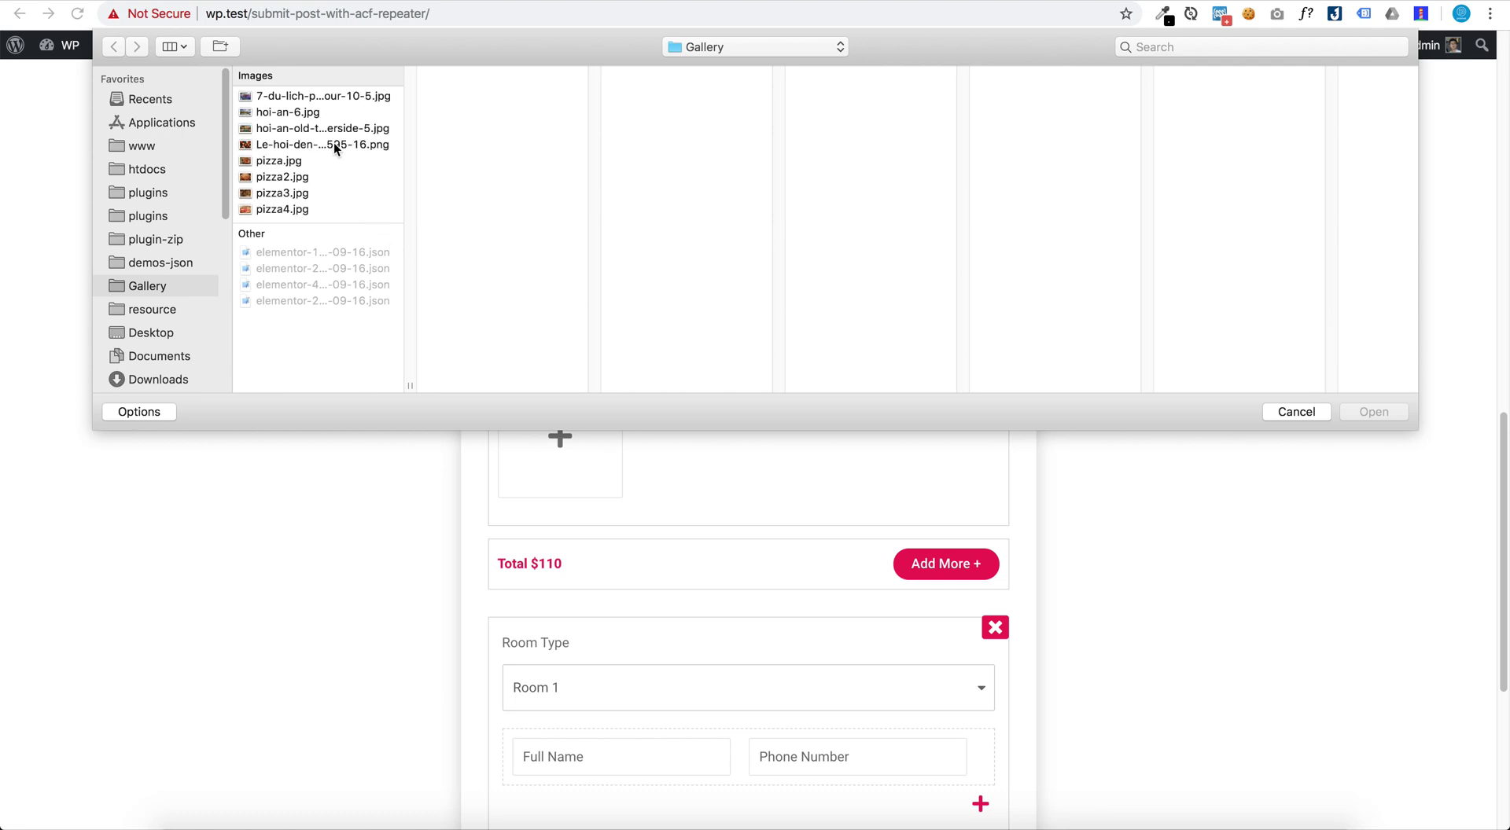
left_click(331, 130)
key("Return")
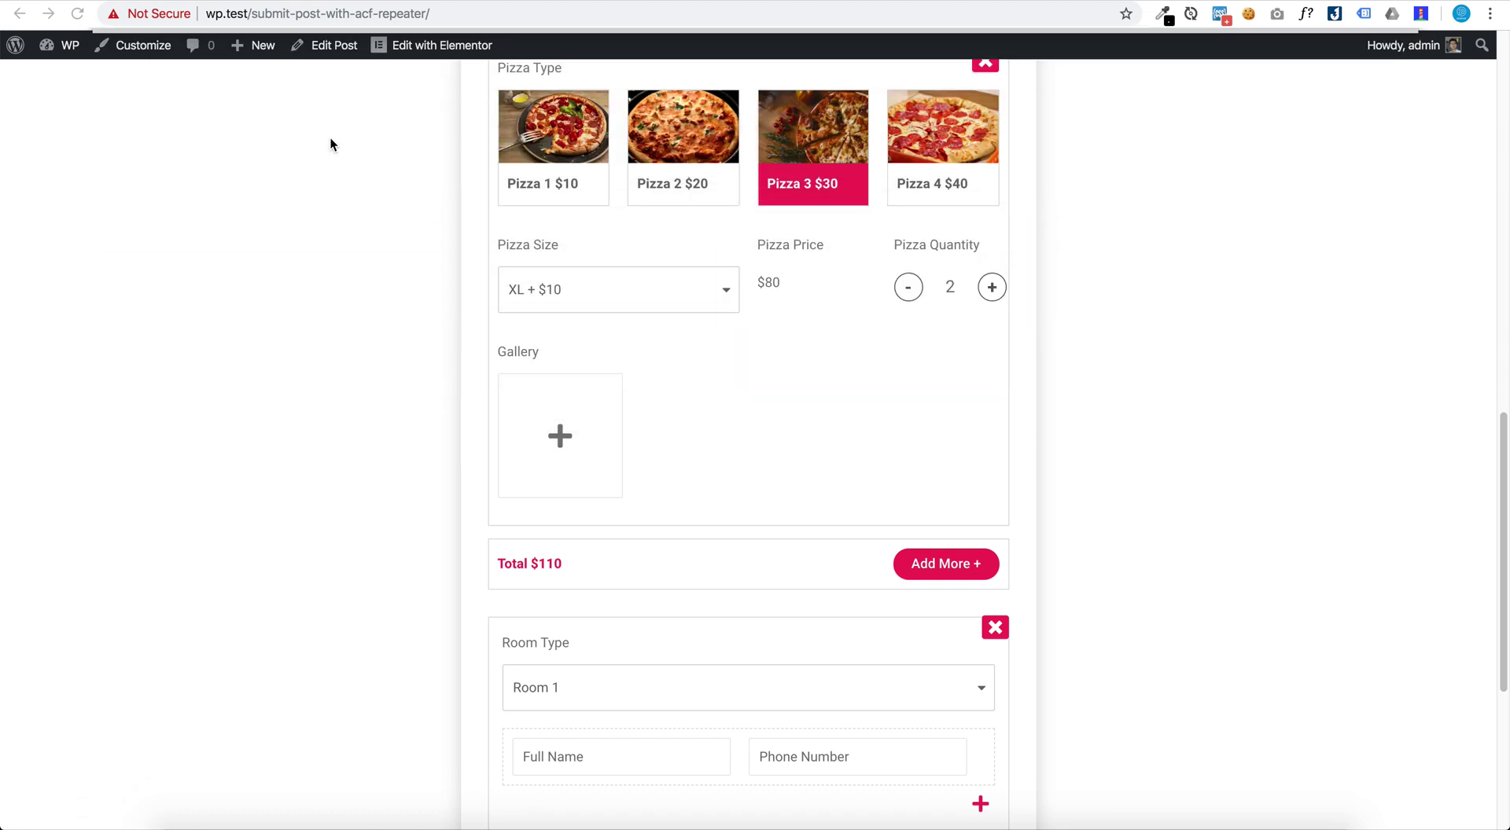
scroll(352, 299, "down", 1)
scroll(356, 300, "down", 2)
Step: Fill Room 1 with two guests, Piotnet and Addons, each with a phone number
scroll(357, 305, "down", 2)
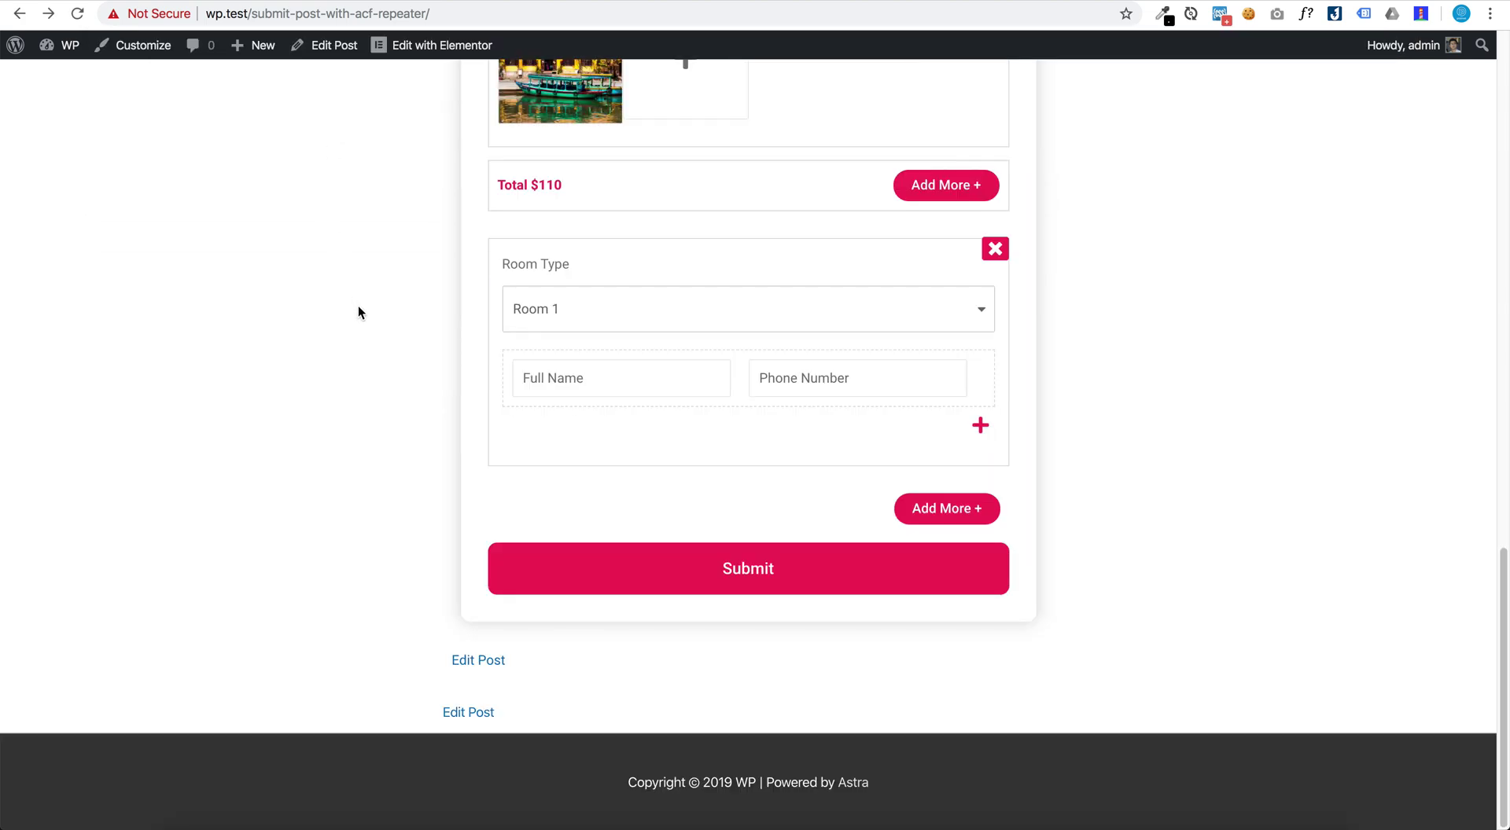
left_click(703, 374)
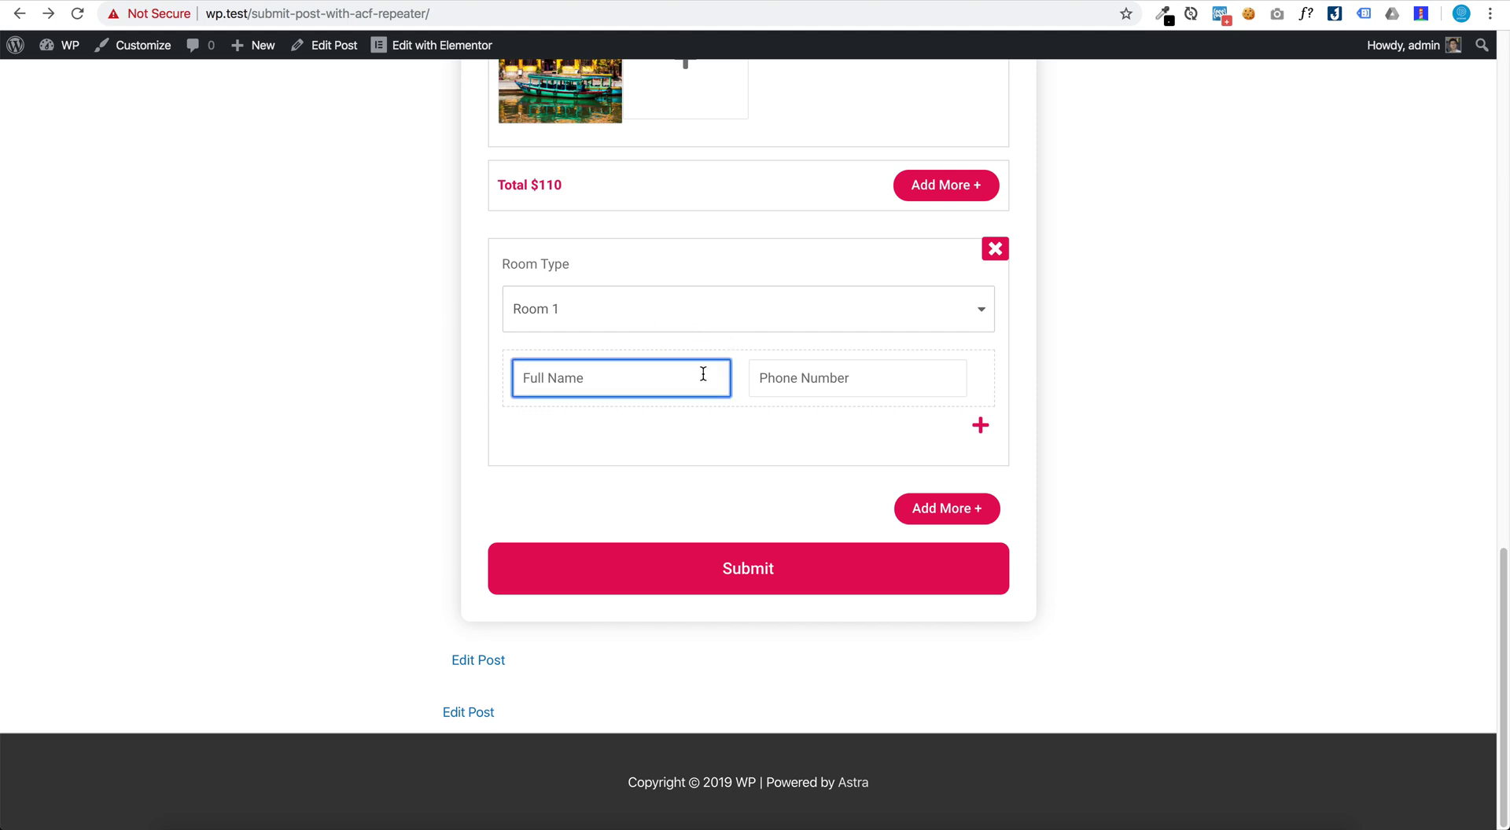
type("Piotnet")
key("Tab")
type("1")
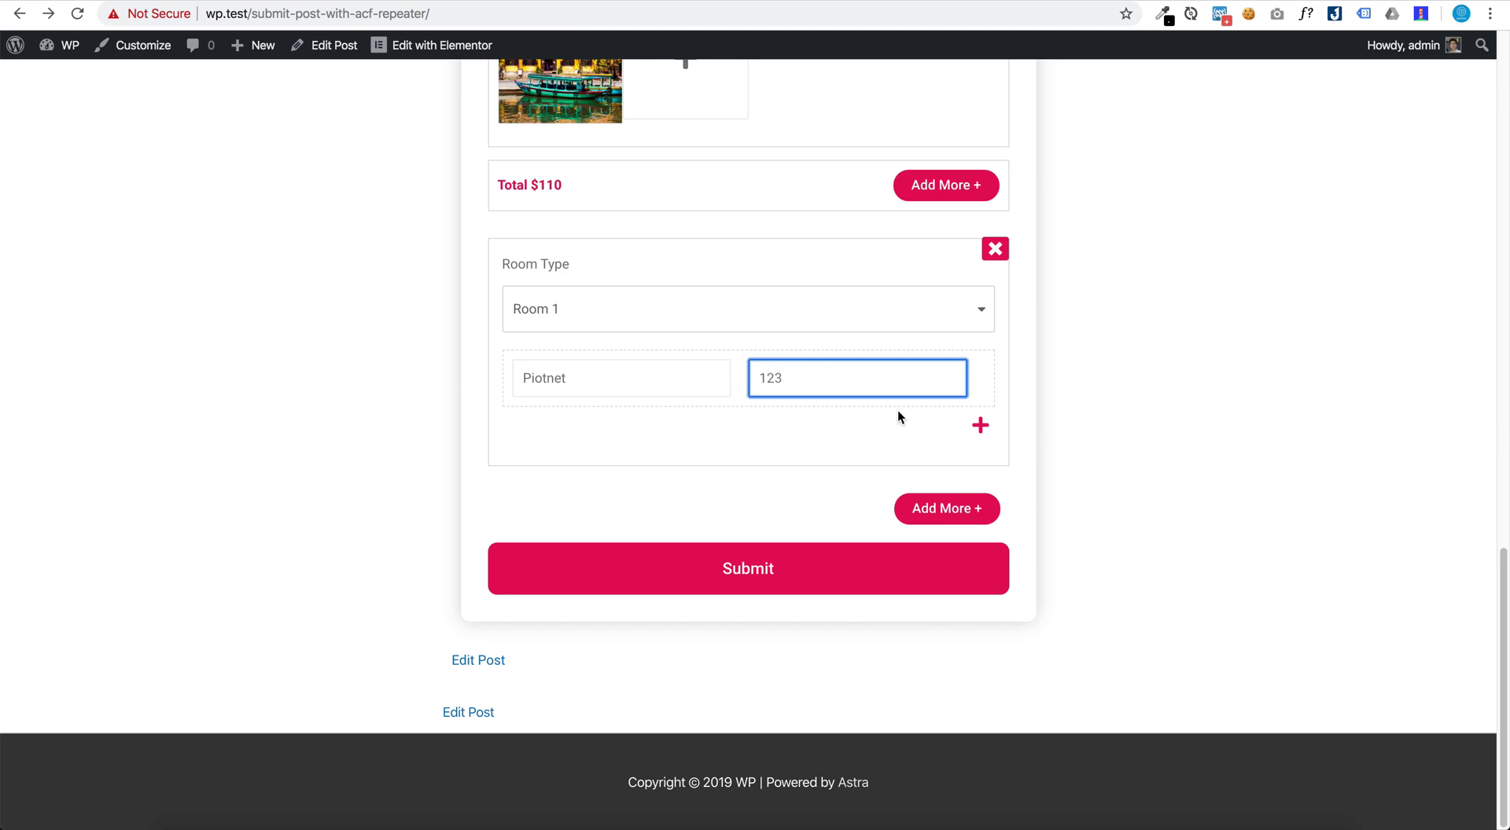
left_click(983, 427)
left_click(681, 438)
type("A")
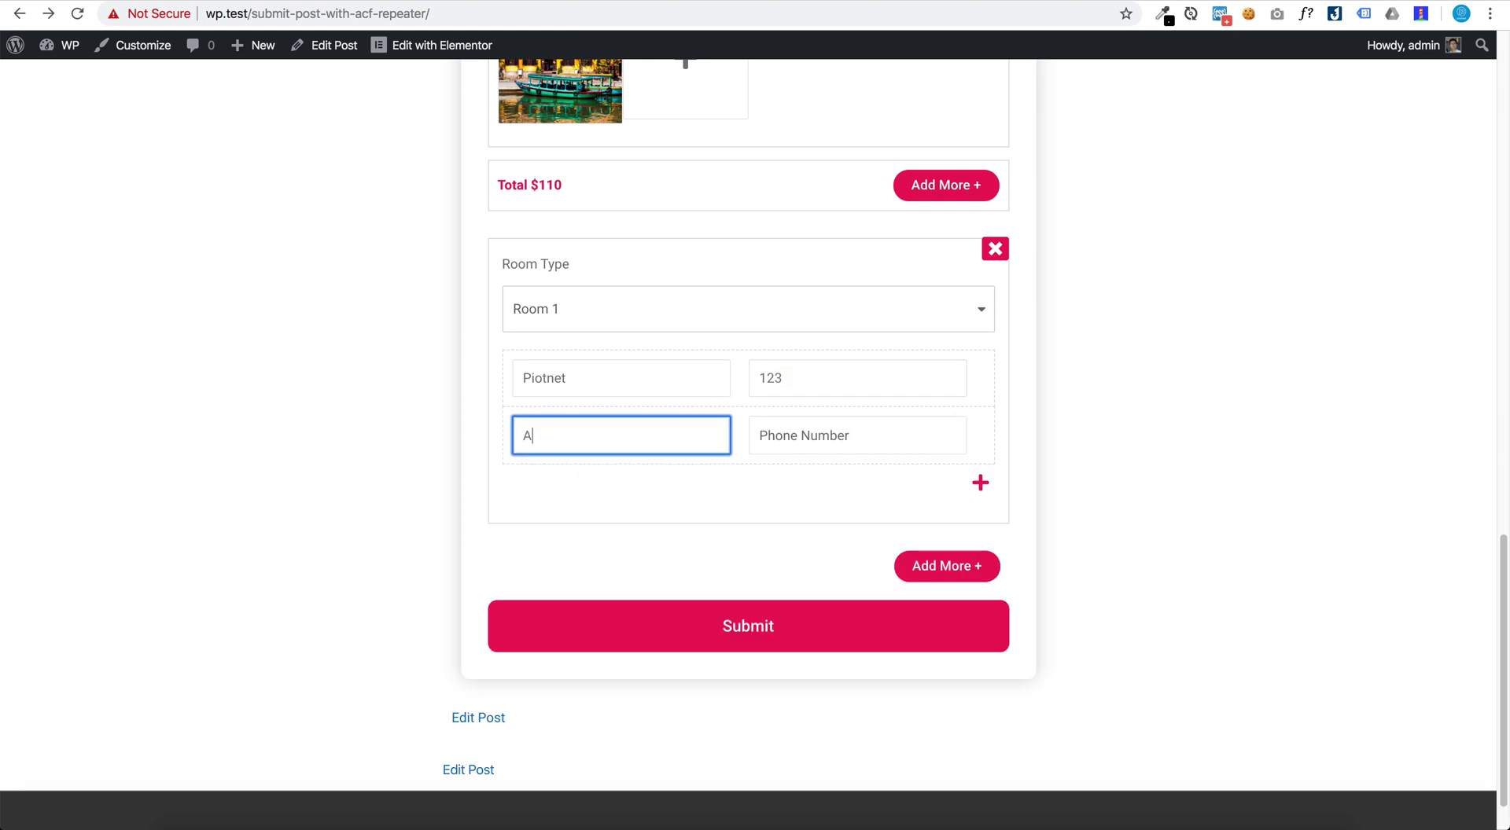
type("ddons")
key("Tab")
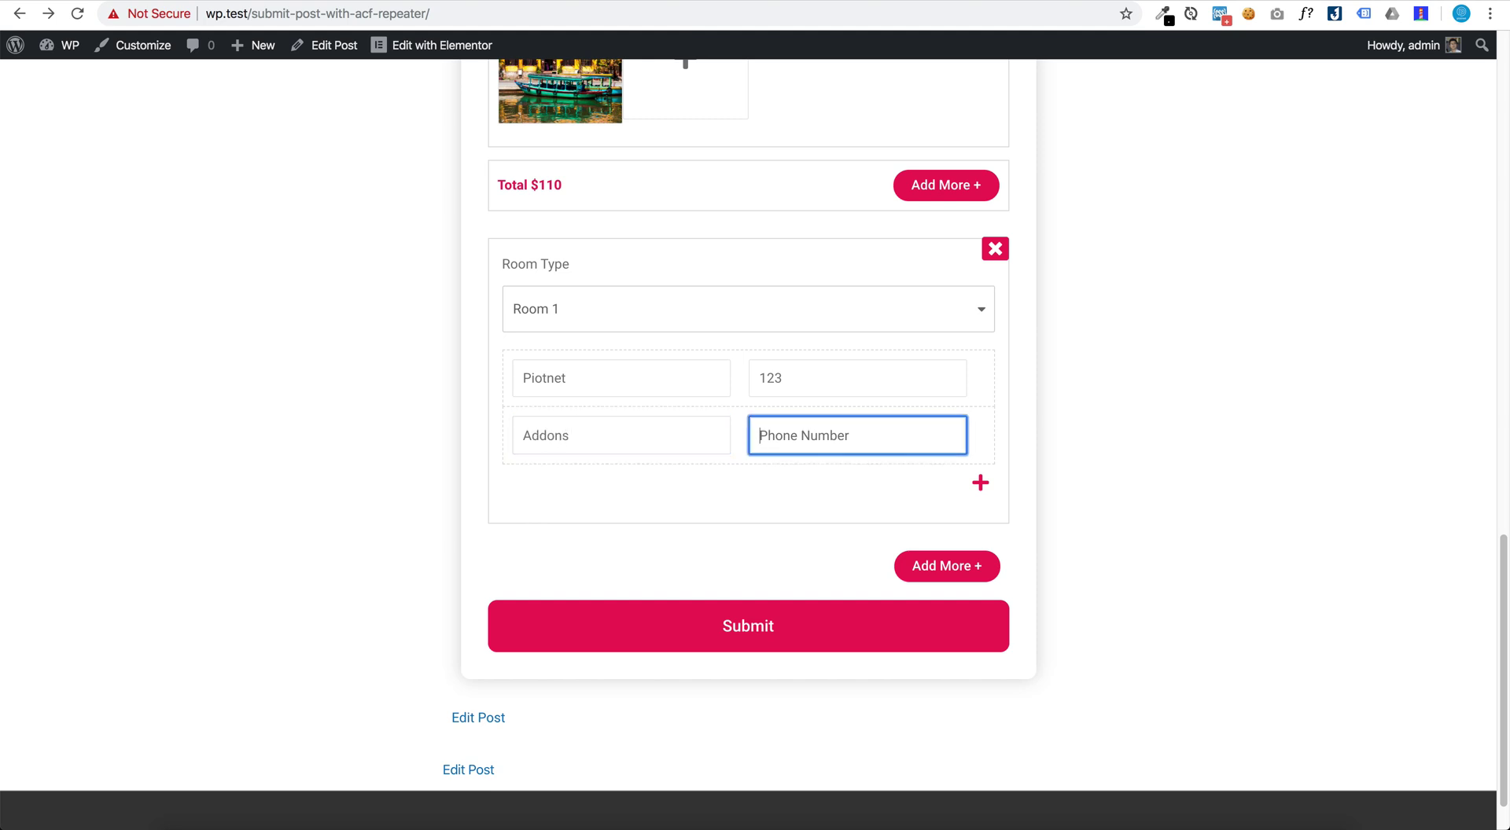
type("456")
Step: Add a Room 2 block with guest For Elementor and a phone number
left_click(937, 571)
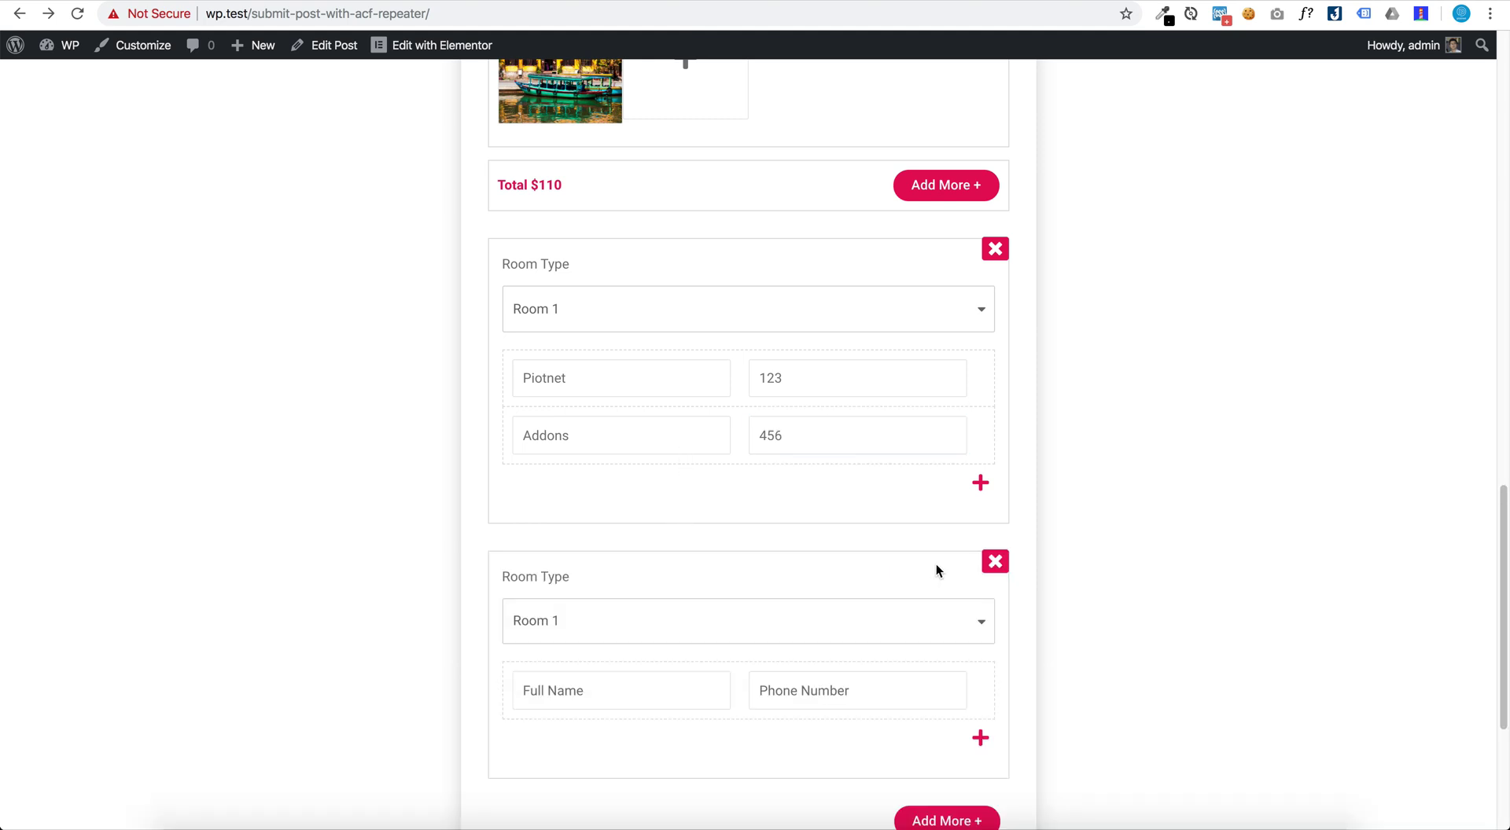
scroll(823, 532, "down", 1)
left_click(678, 600)
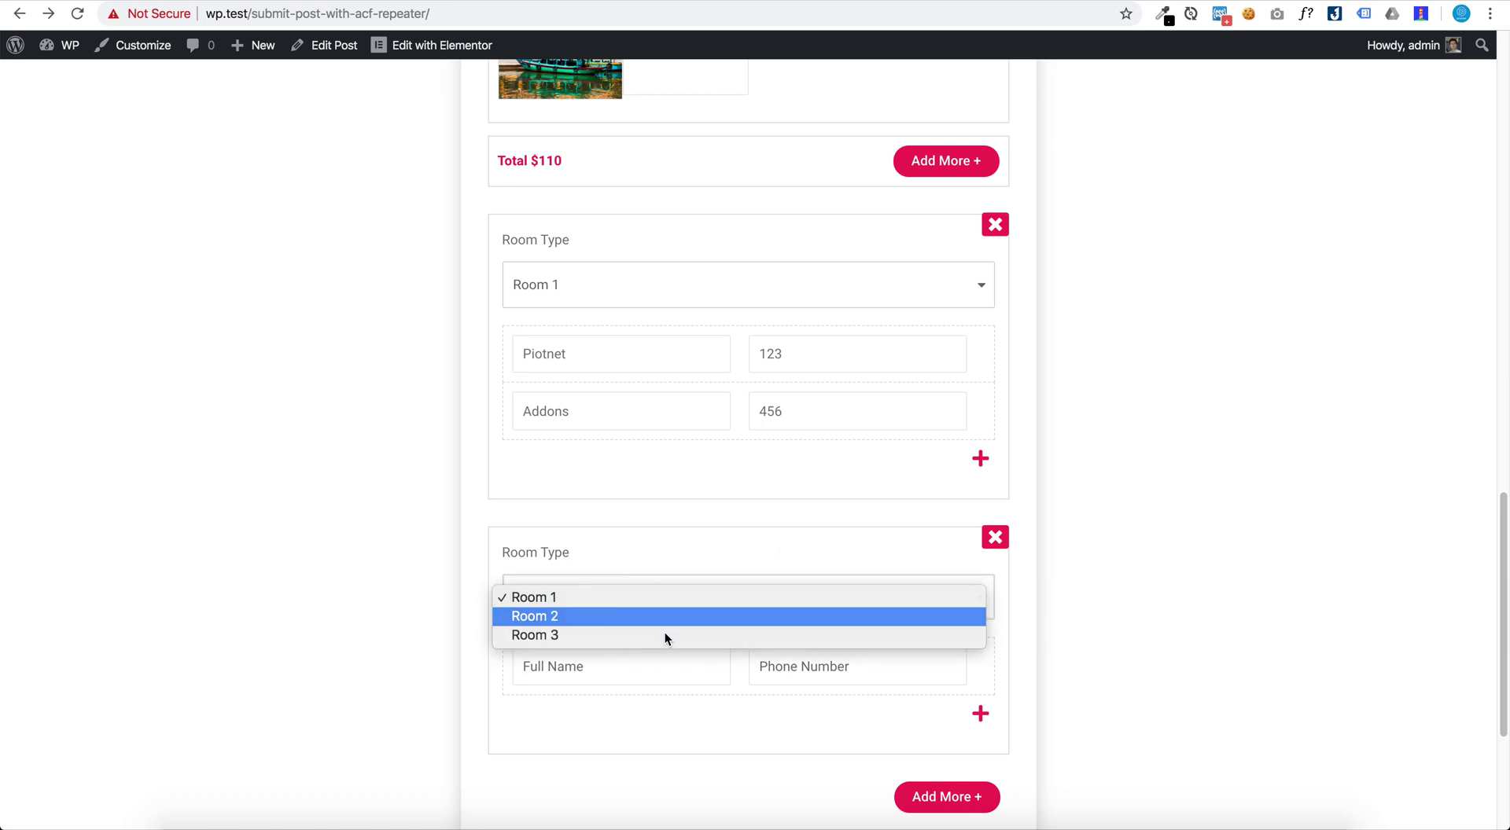
left_click(665, 618)
left_click(665, 666)
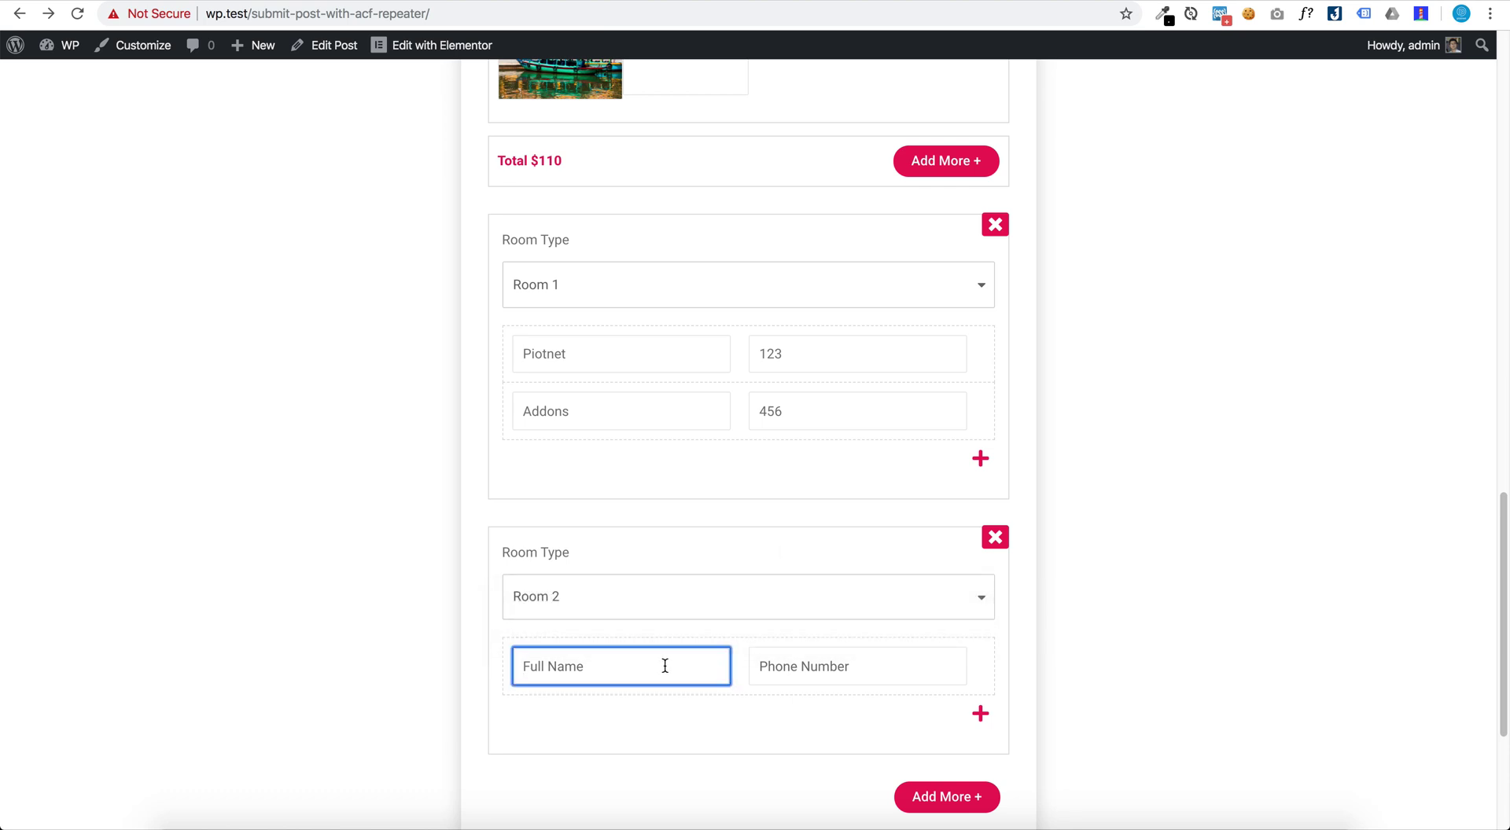
type("For Ele")
type("mentor")
key("Tab")
type("6")
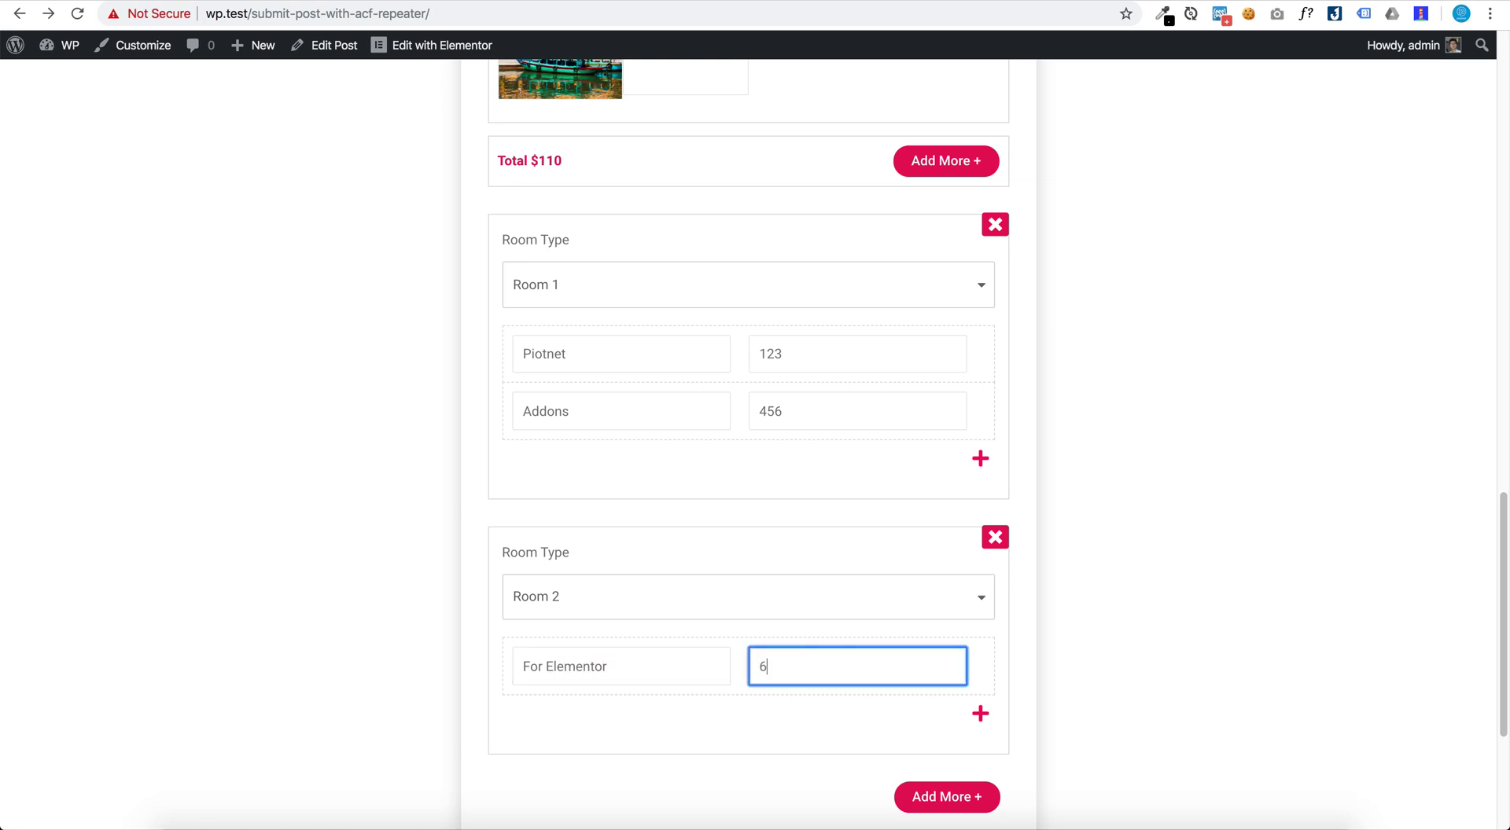
scroll(664, 494, "down", 5)
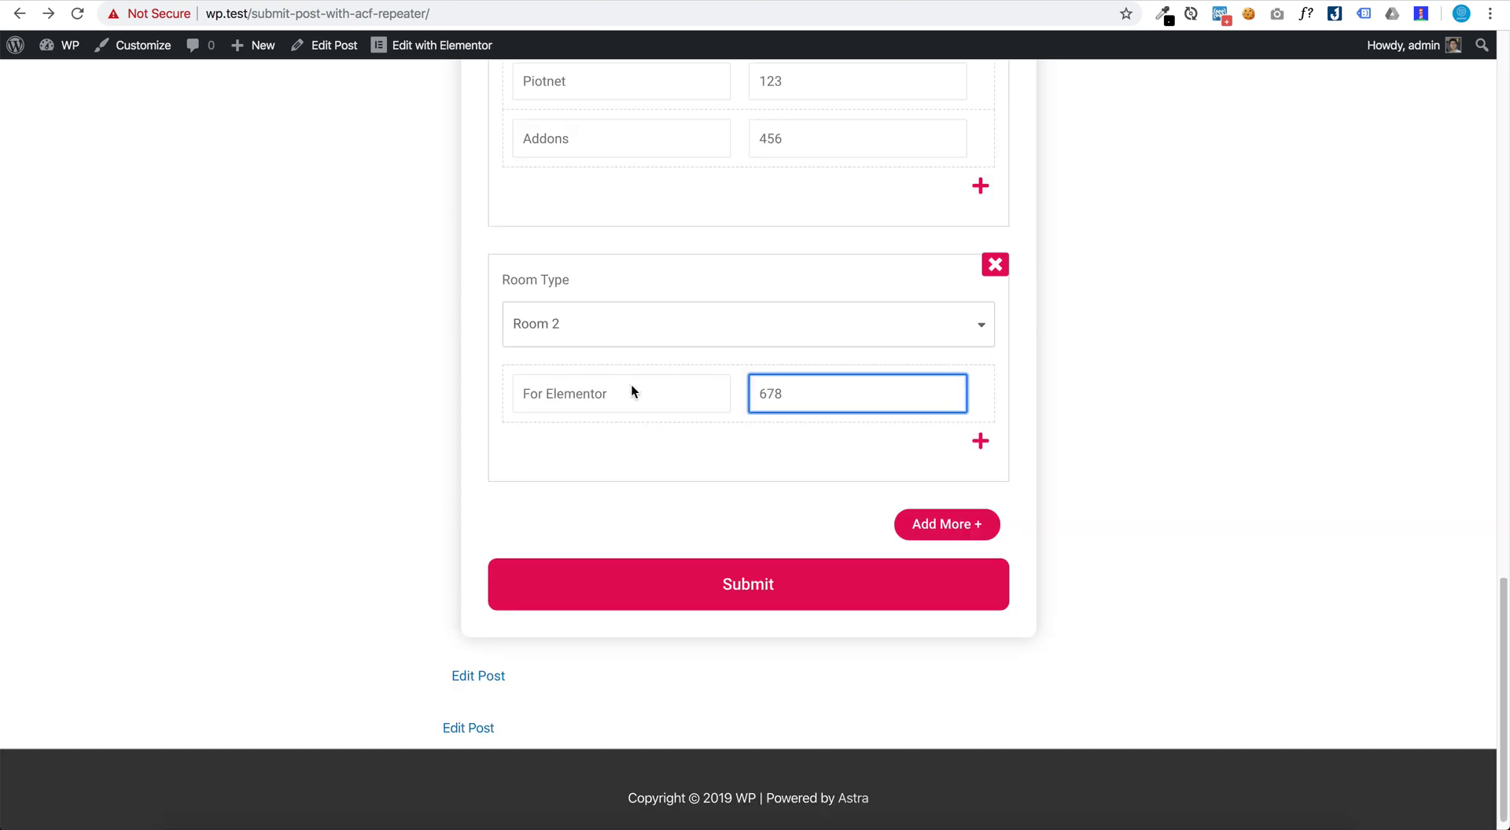
Step: Submit the form, then review the saved repeater_pizza and repeater_sub values in the post editor
left_click(670, 578)
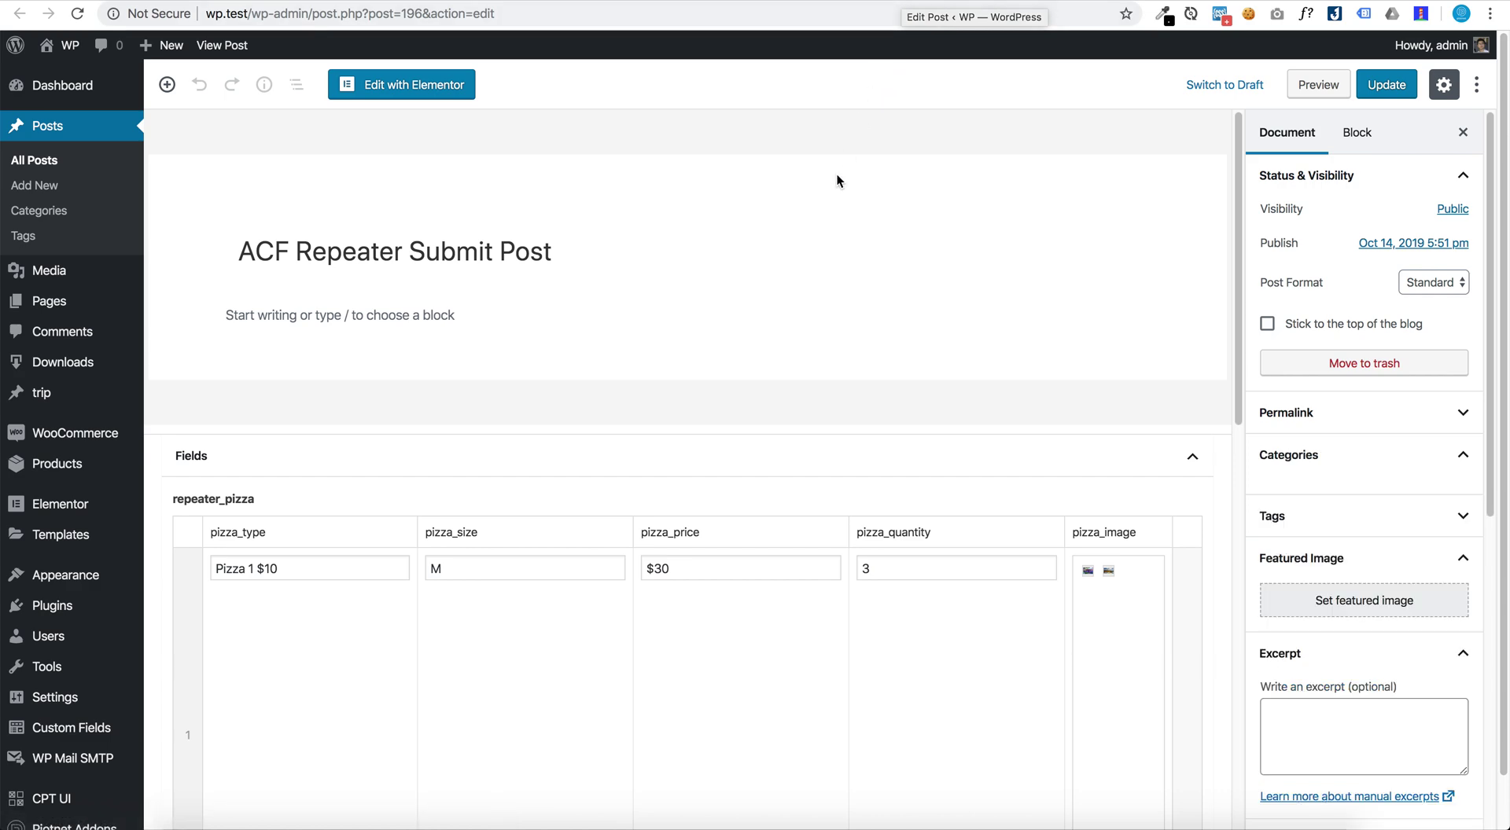
scroll(837, 175, "down", 5)
scroll(819, 255, "down", 1)
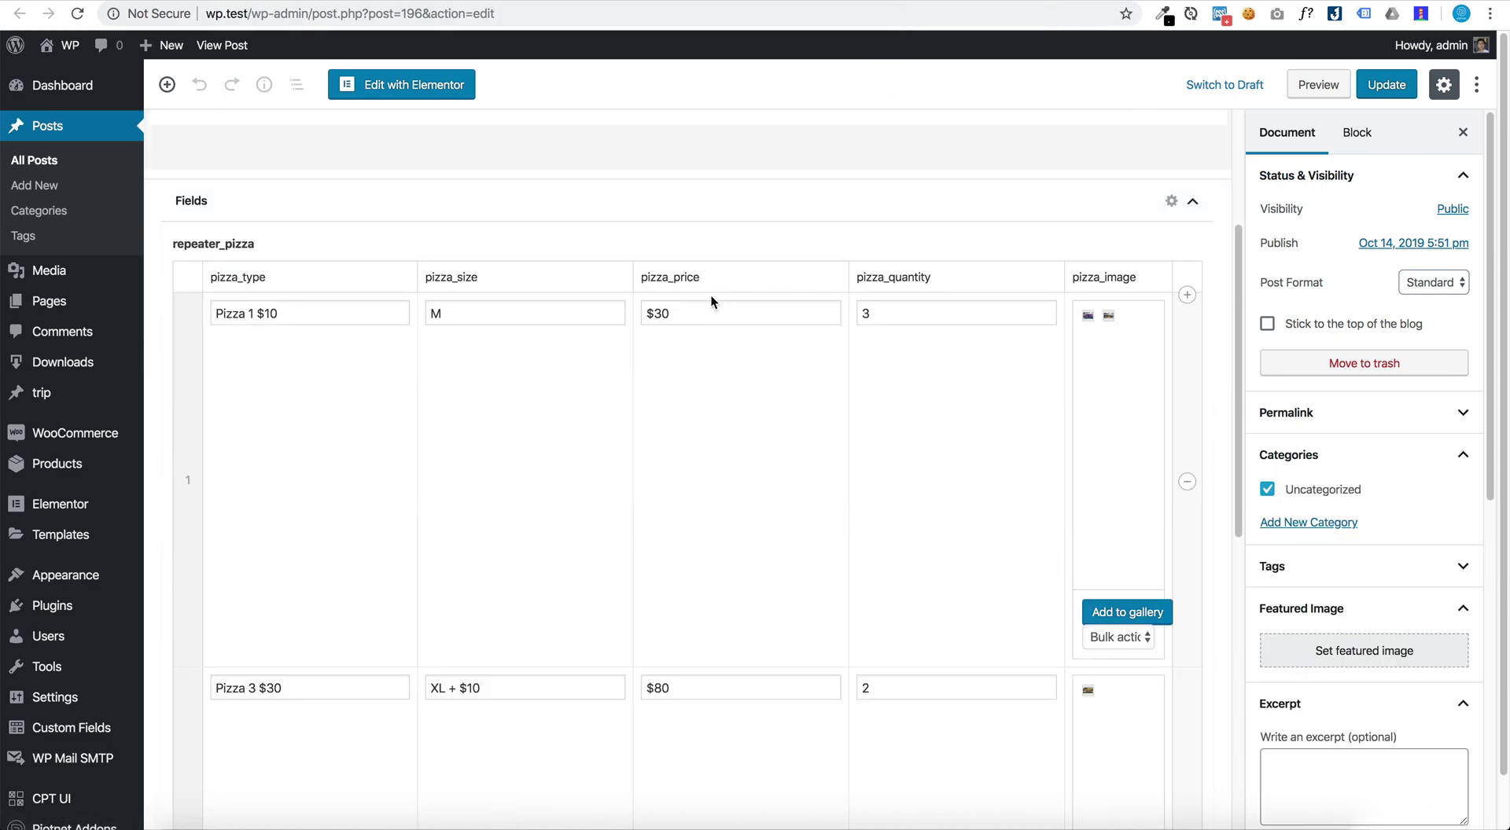
scroll(299, 311, "down", 1)
scroll(299, 311, "down", 1)
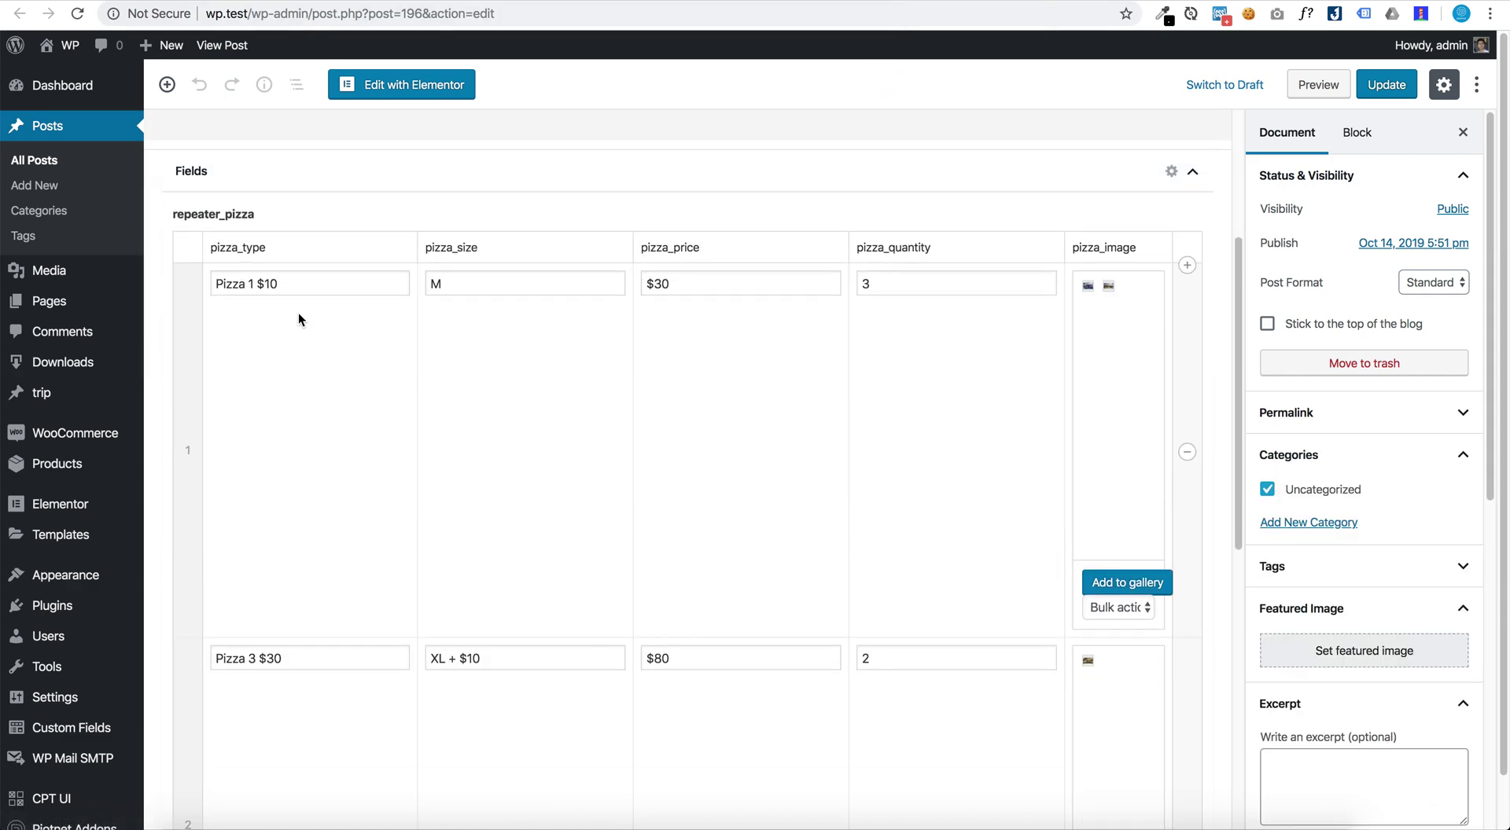
scroll(299, 313, "down", 7)
scroll(299, 323, "down", 5)
scroll(241, 643, "down", 1)
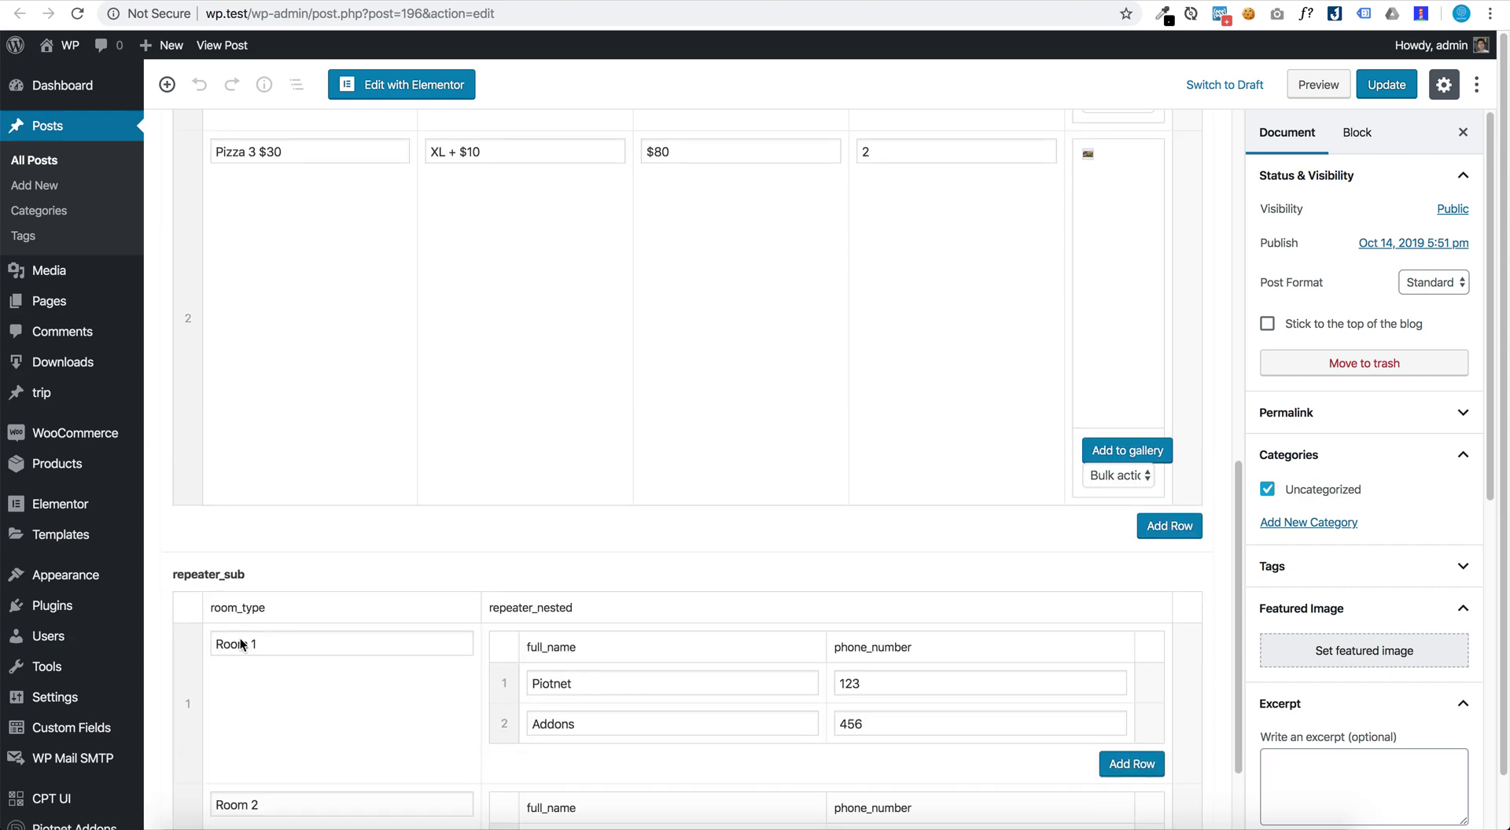
scroll(242, 641, "down", 3)
mouse_move(671, 684)
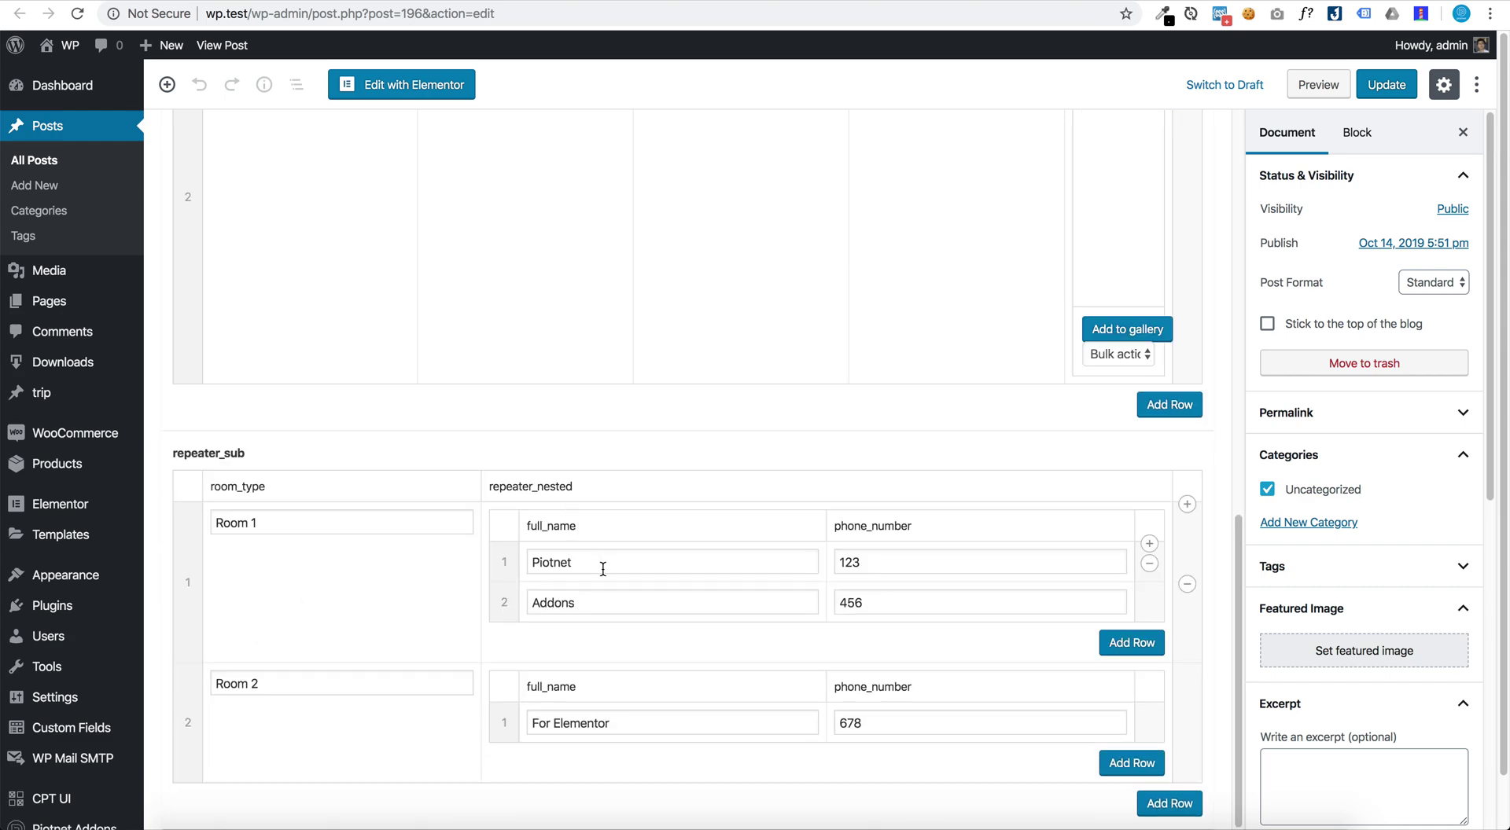
scroll(648, 571, "up", 8)
scroll(648, 570, "up", 10)
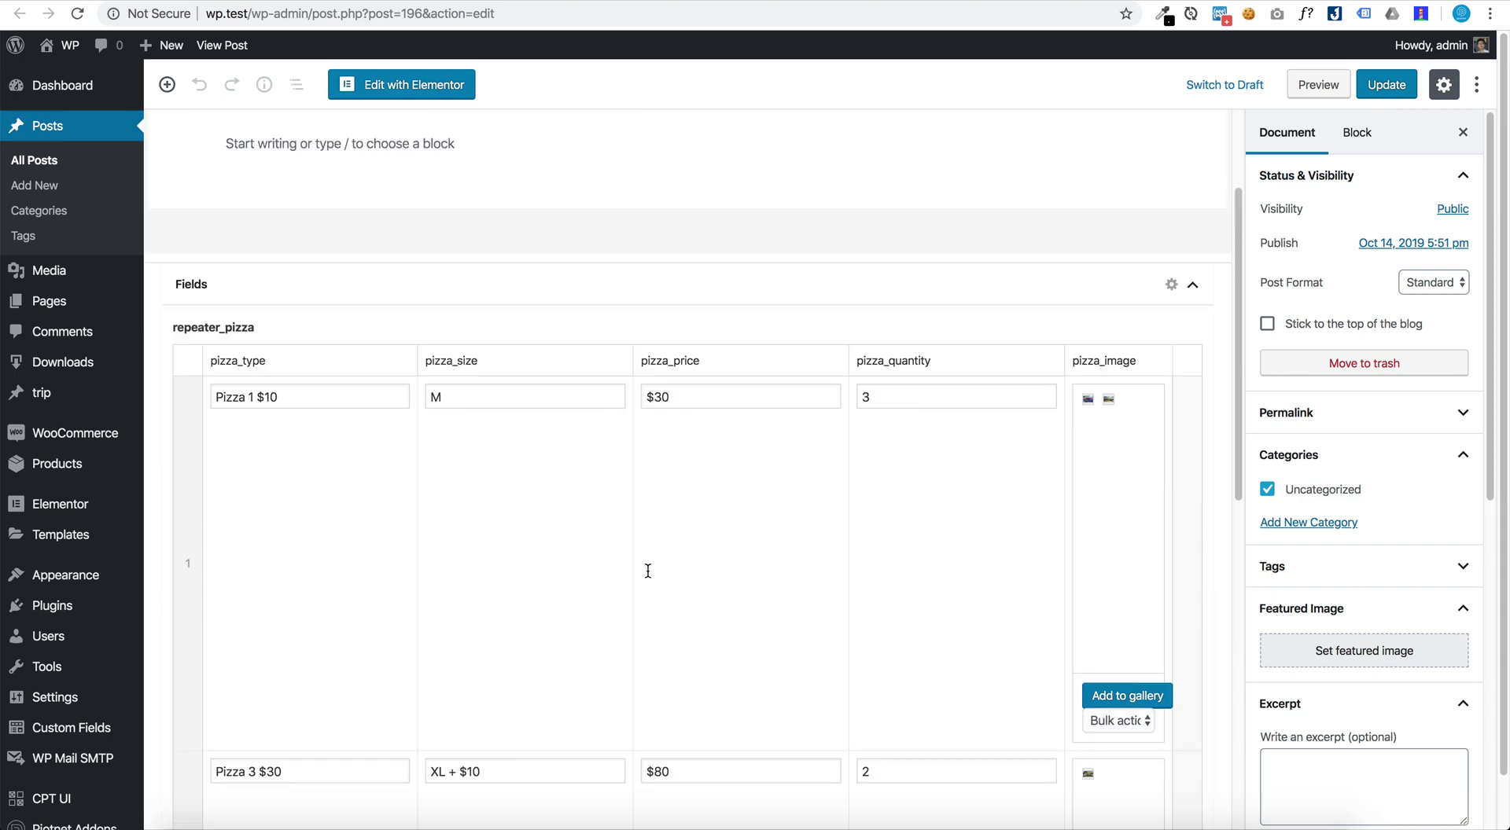
scroll(648, 569, "up", 5)
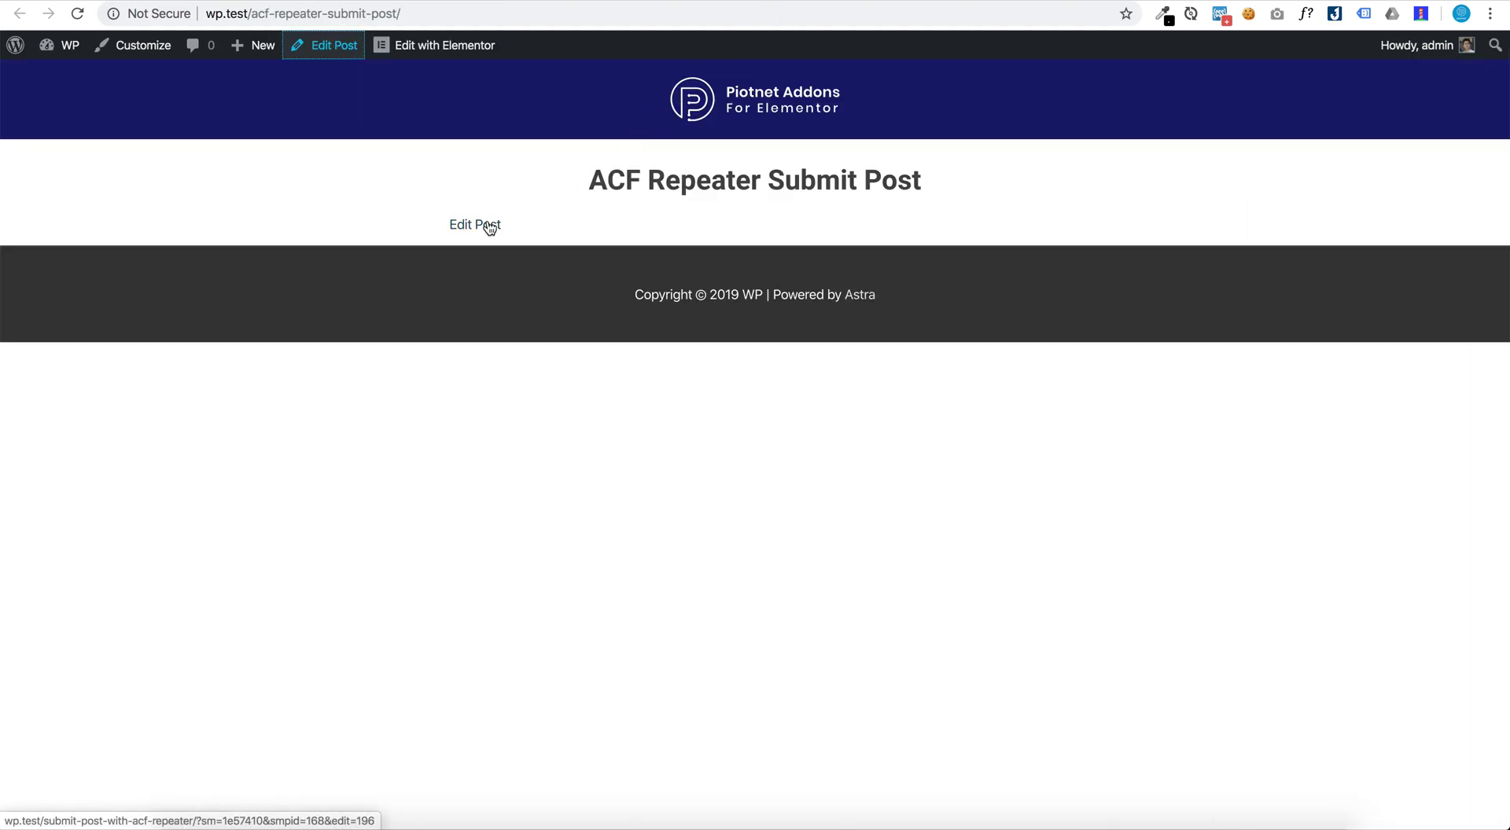
Step: Return to the submitted post and open it in the Edit Post form
key("alt+Left")
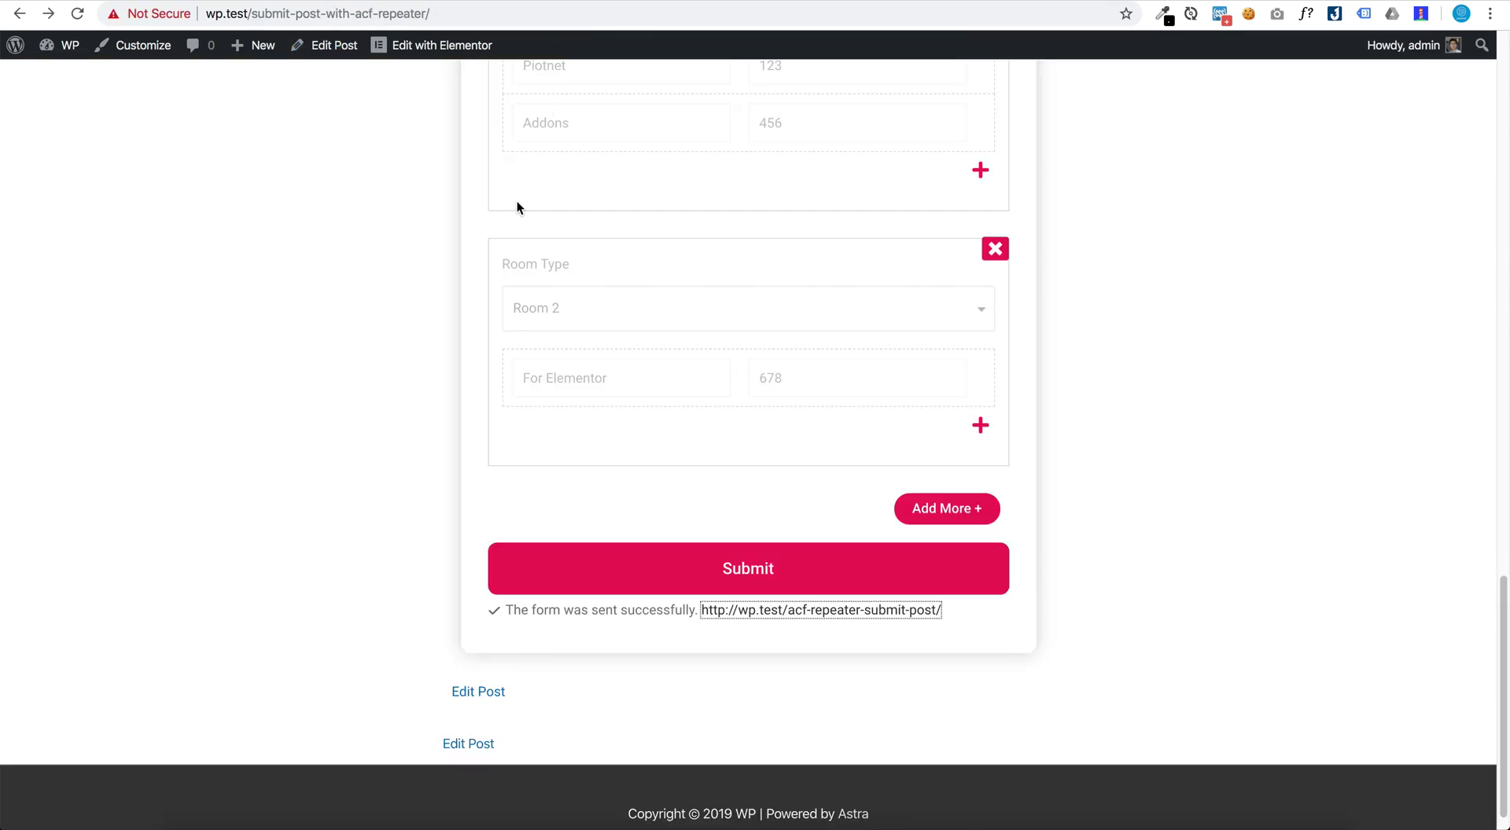
scroll(517, 207, "up", 10)
scroll(517, 207, "up", 8)
scroll(517, 208, "up", 5)
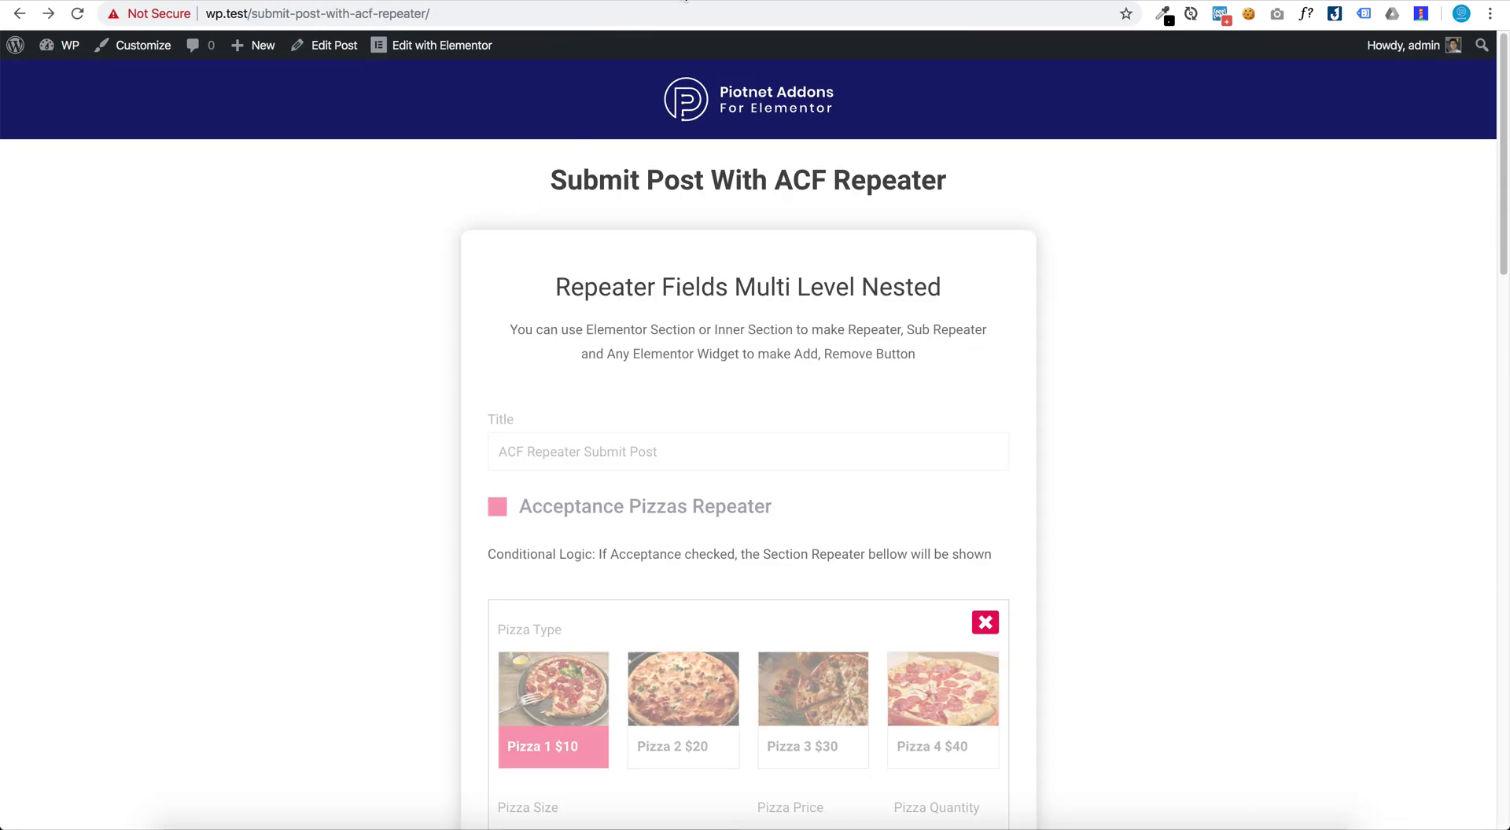
key("alt+Right")
left_click(487, 224)
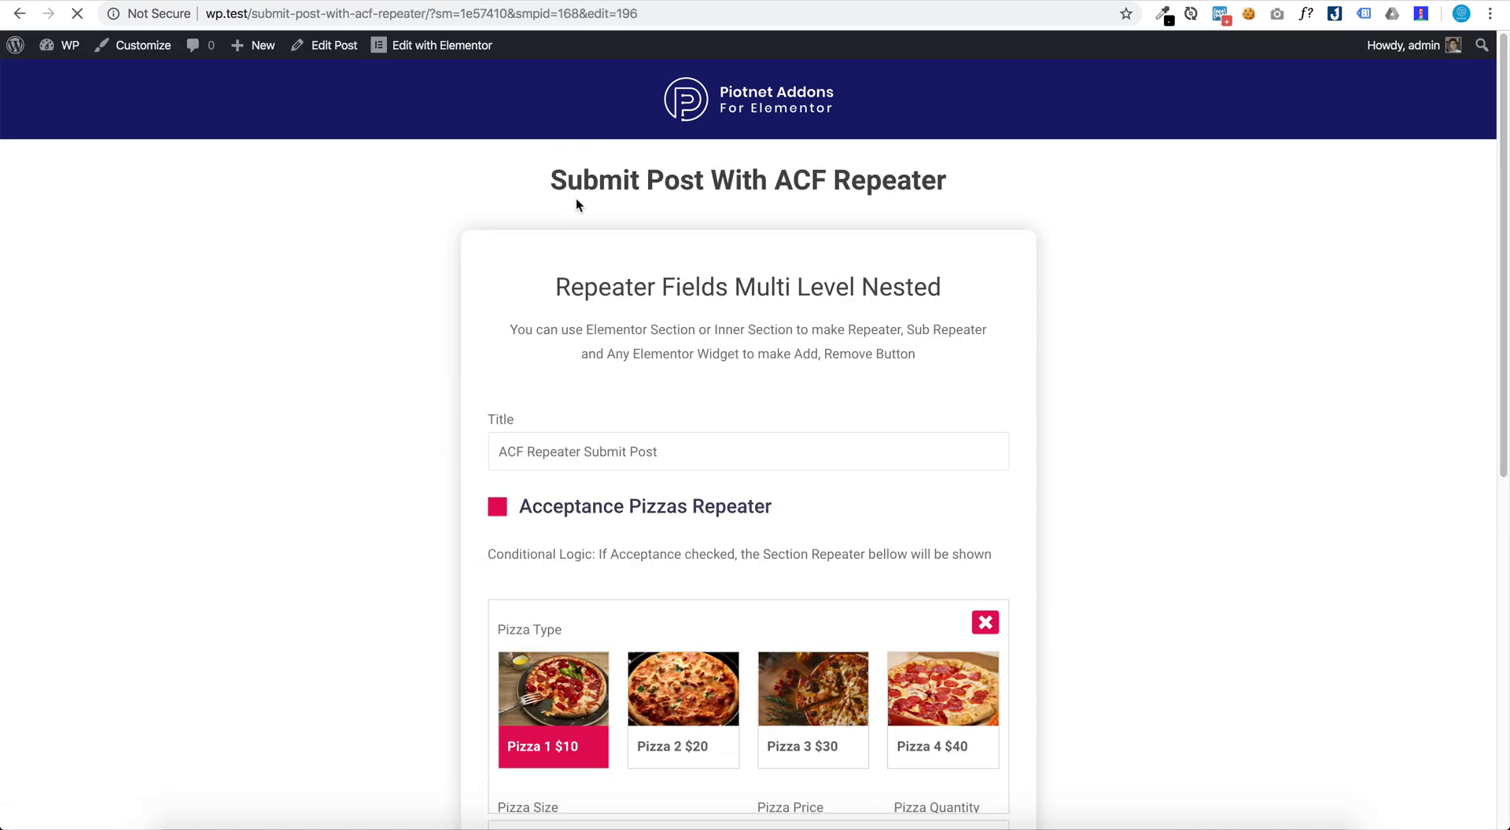
scroll(579, 193, "down", 3)
scroll(579, 192, "down", 3)
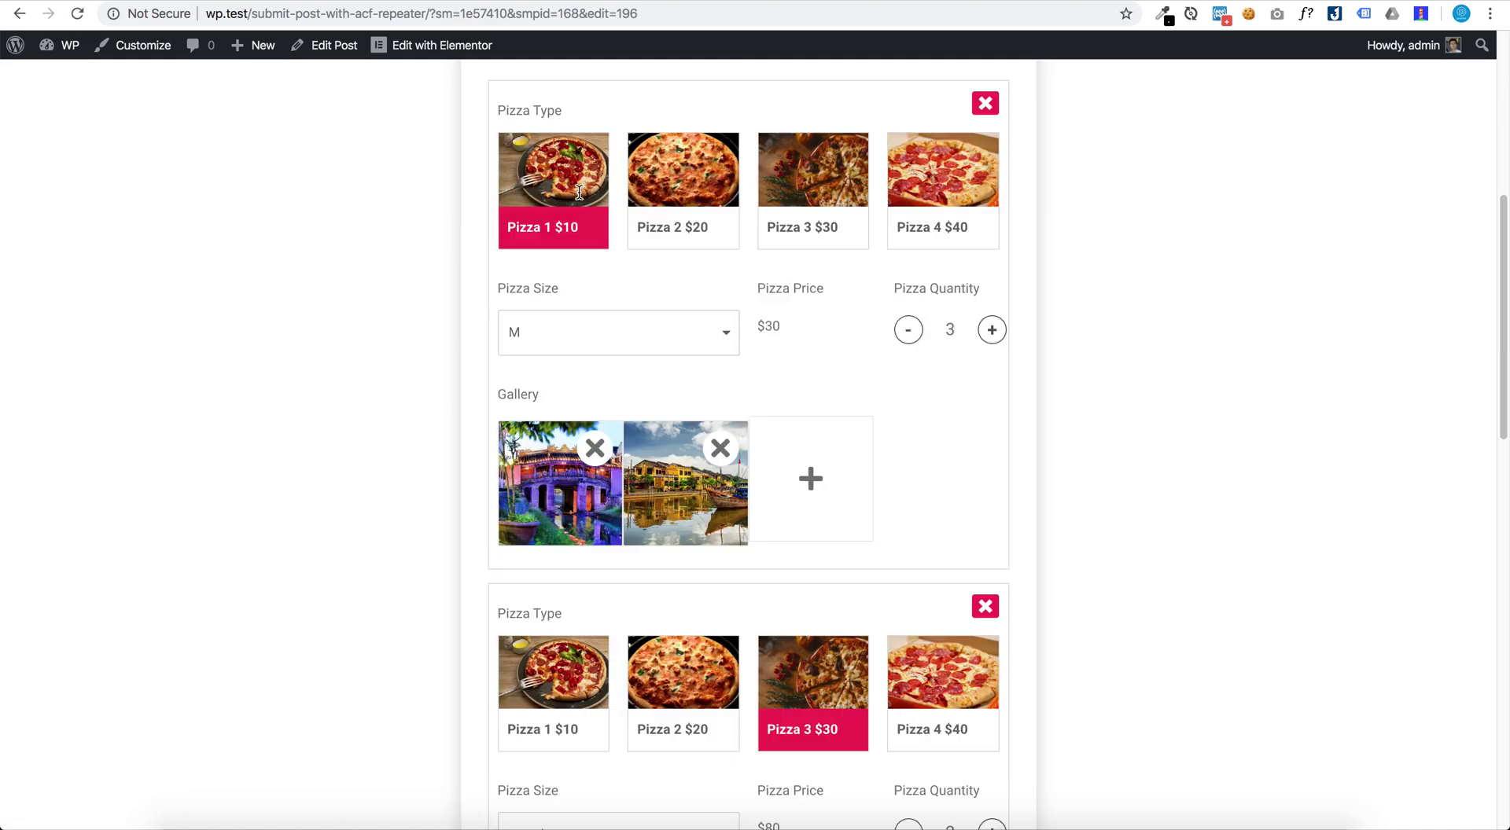
Step: Change the first pizza to Pizza 2 $20, size L + $5, quantity 2, and resubmit
left_click(701, 211)
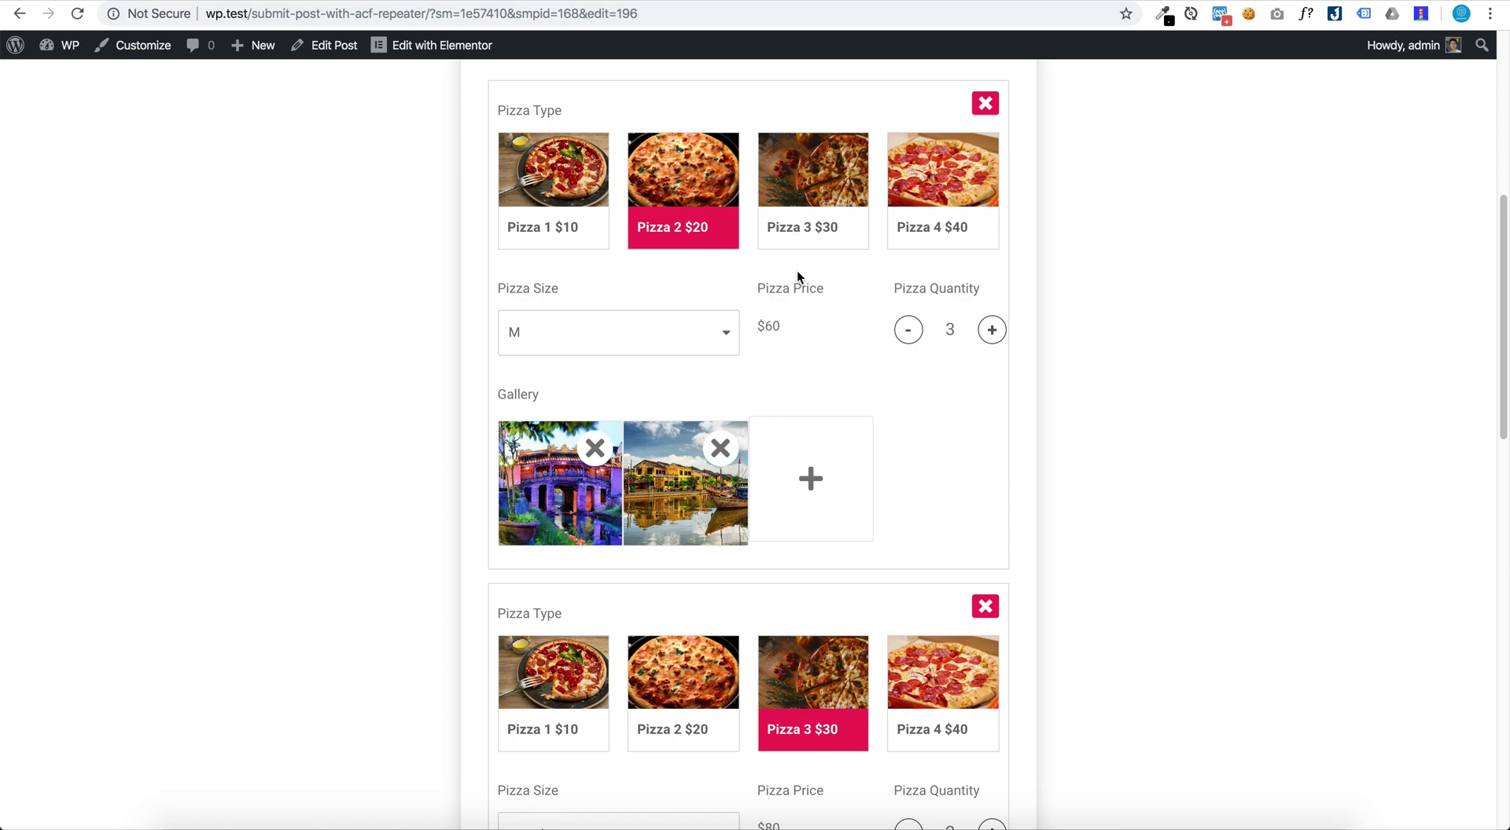
left_click(700, 337)
left_click(689, 351)
left_click(908, 330)
scroll(910, 351, "down", 1)
scroll(908, 351, "down", 4)
scroll(908, 351, "down", 10)
scroll(907, 347, "down", 2)
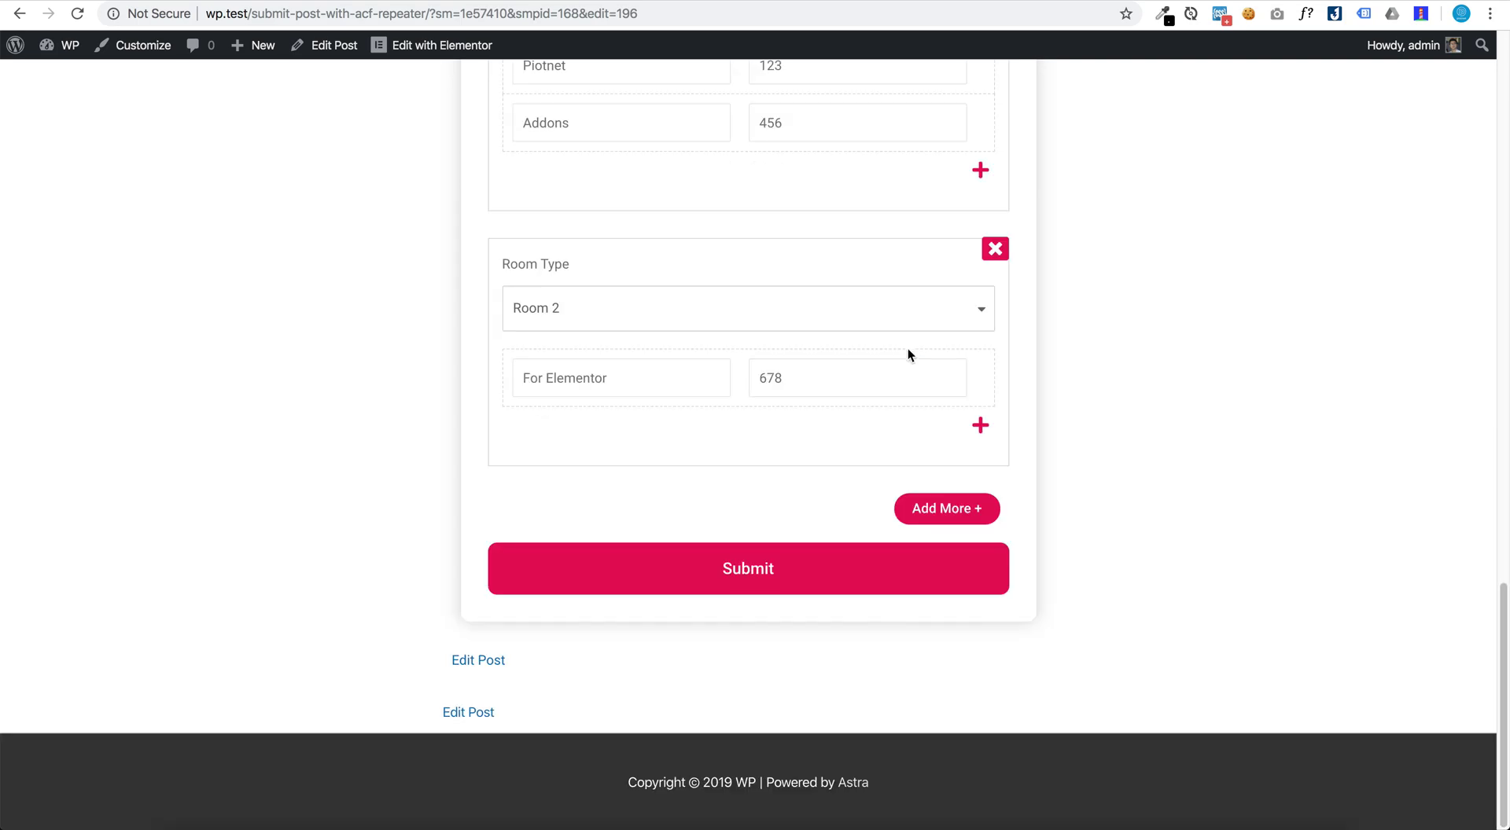
left_click(763, 567)
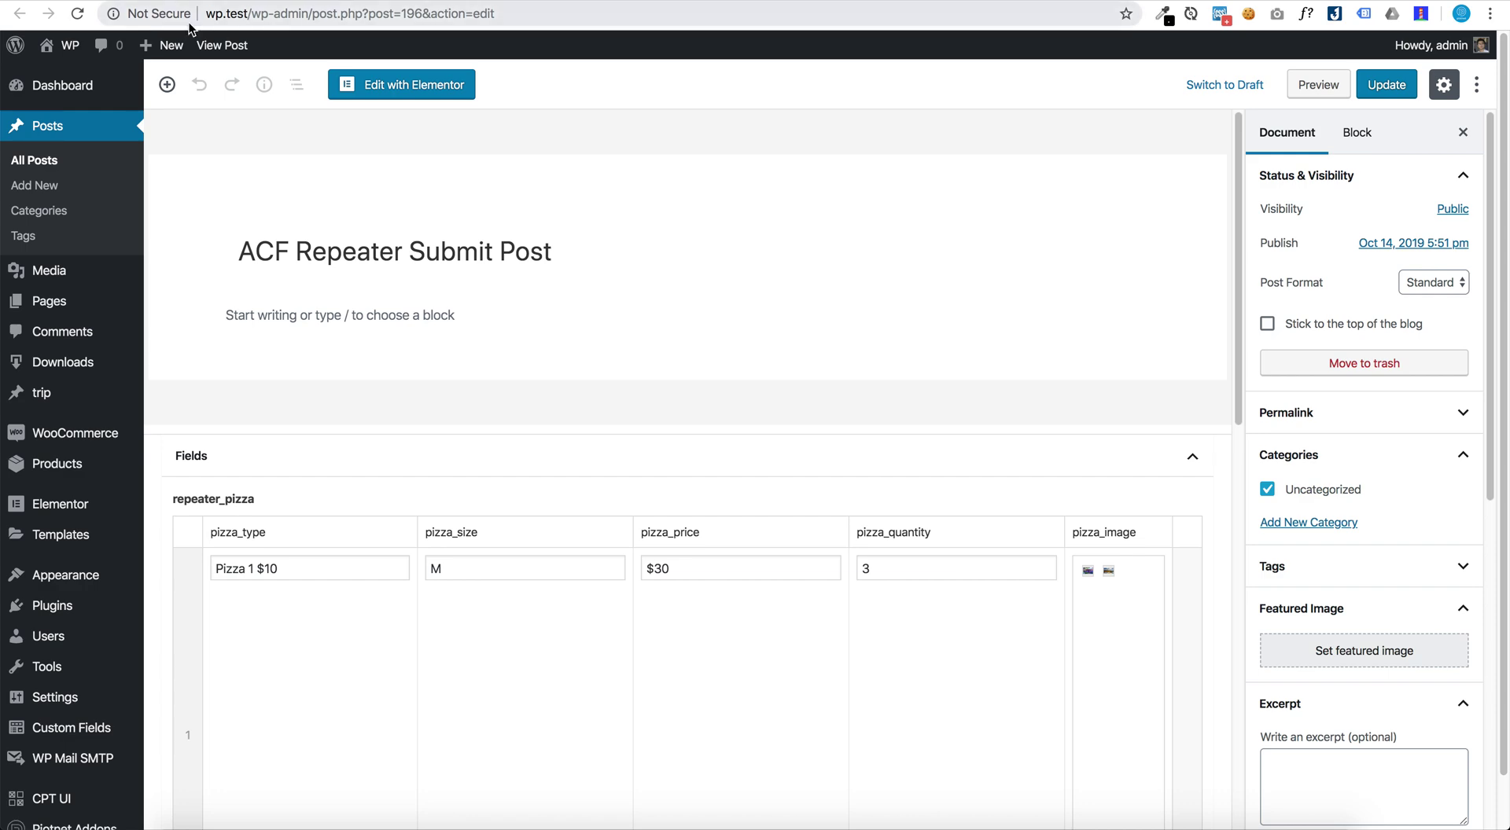
Step: Reload the post editor and check the first pizza's saved size, price and quantity
left_click(76, 16)
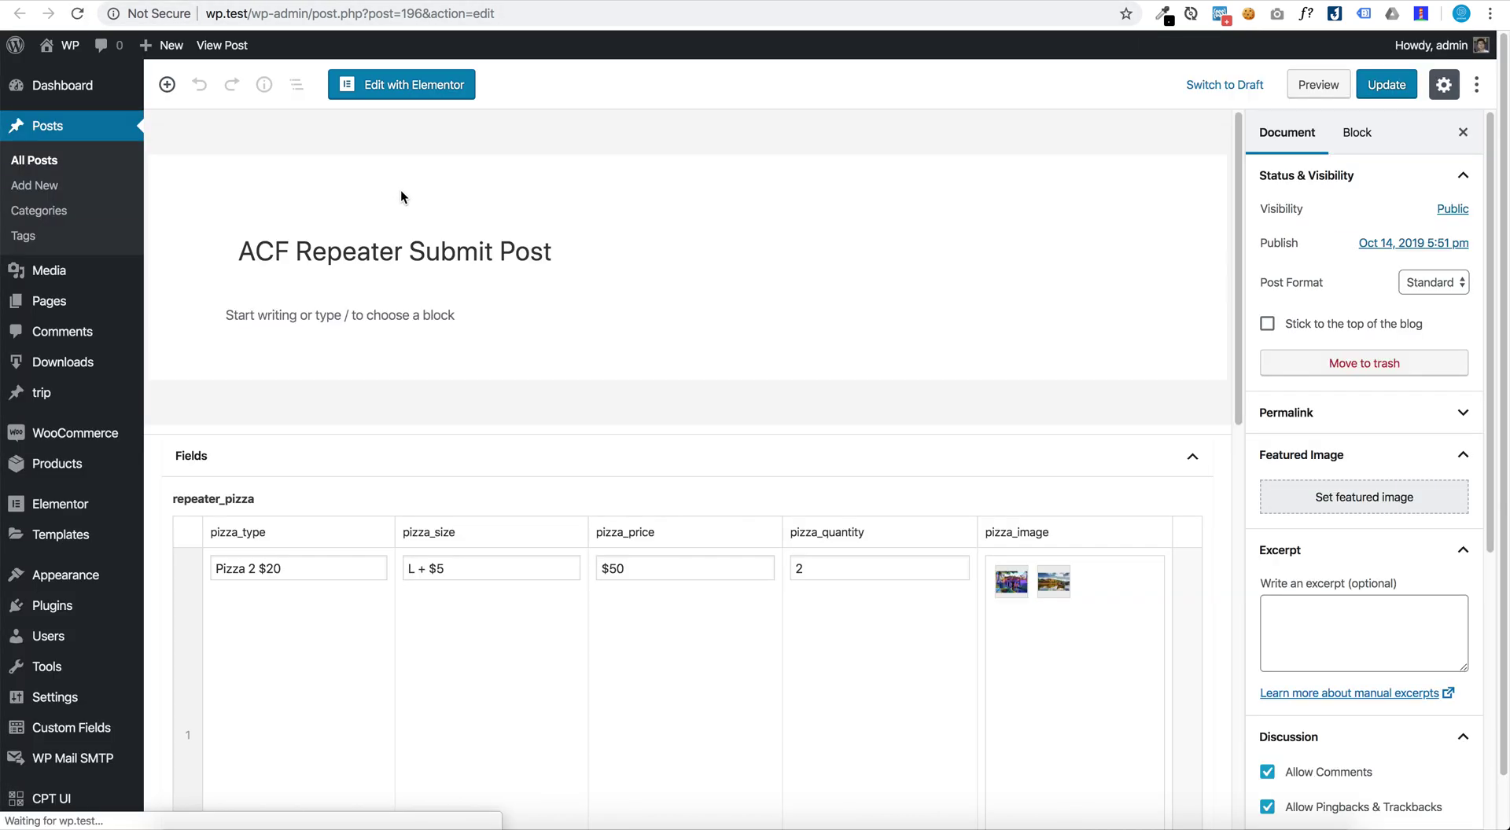
left_click(515, 568)
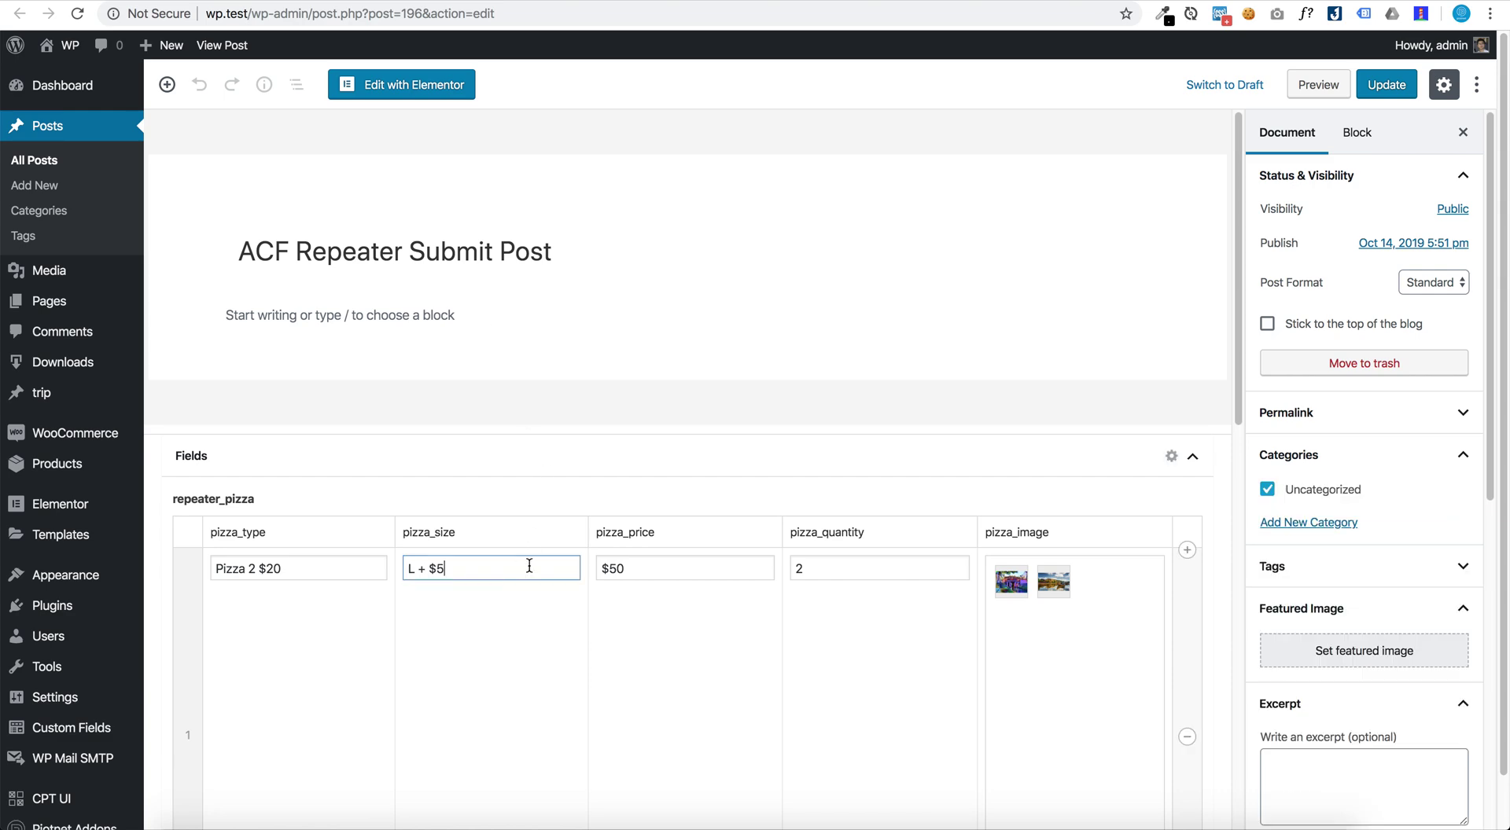
left_click(697, 566)
left_click(852, 568)
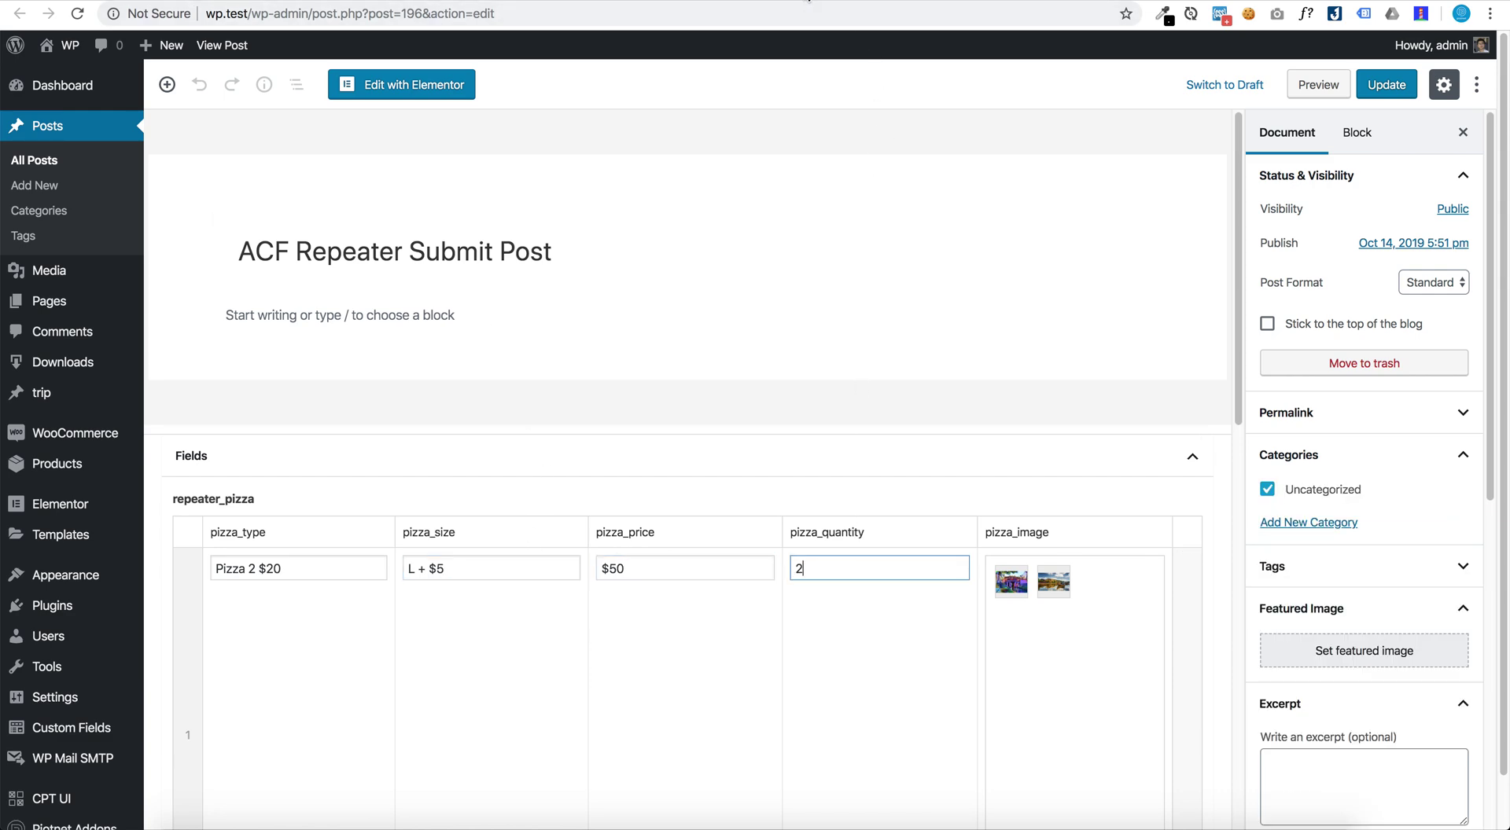
Step: Review the submitted form page back to its top, then return to the Elementor editor
left_click(806, 1)
scroll(756, 118, "up", 3)
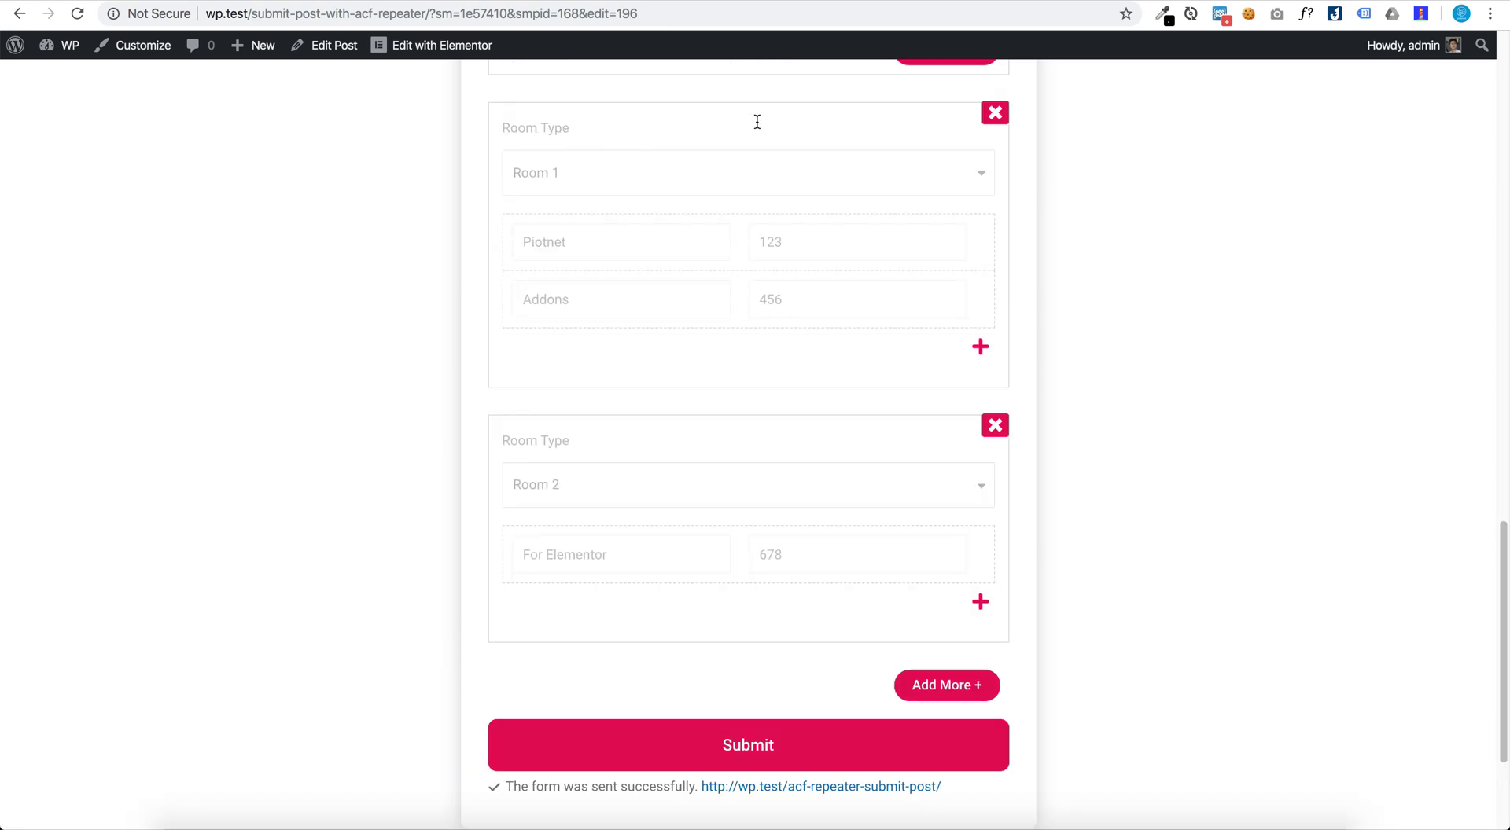
scroll(756, 118, "up", 8)
scroll(757, 117, "up", 3)
scroll(757, 117, "up", 4)
scroll(756, 122, "up", 4)
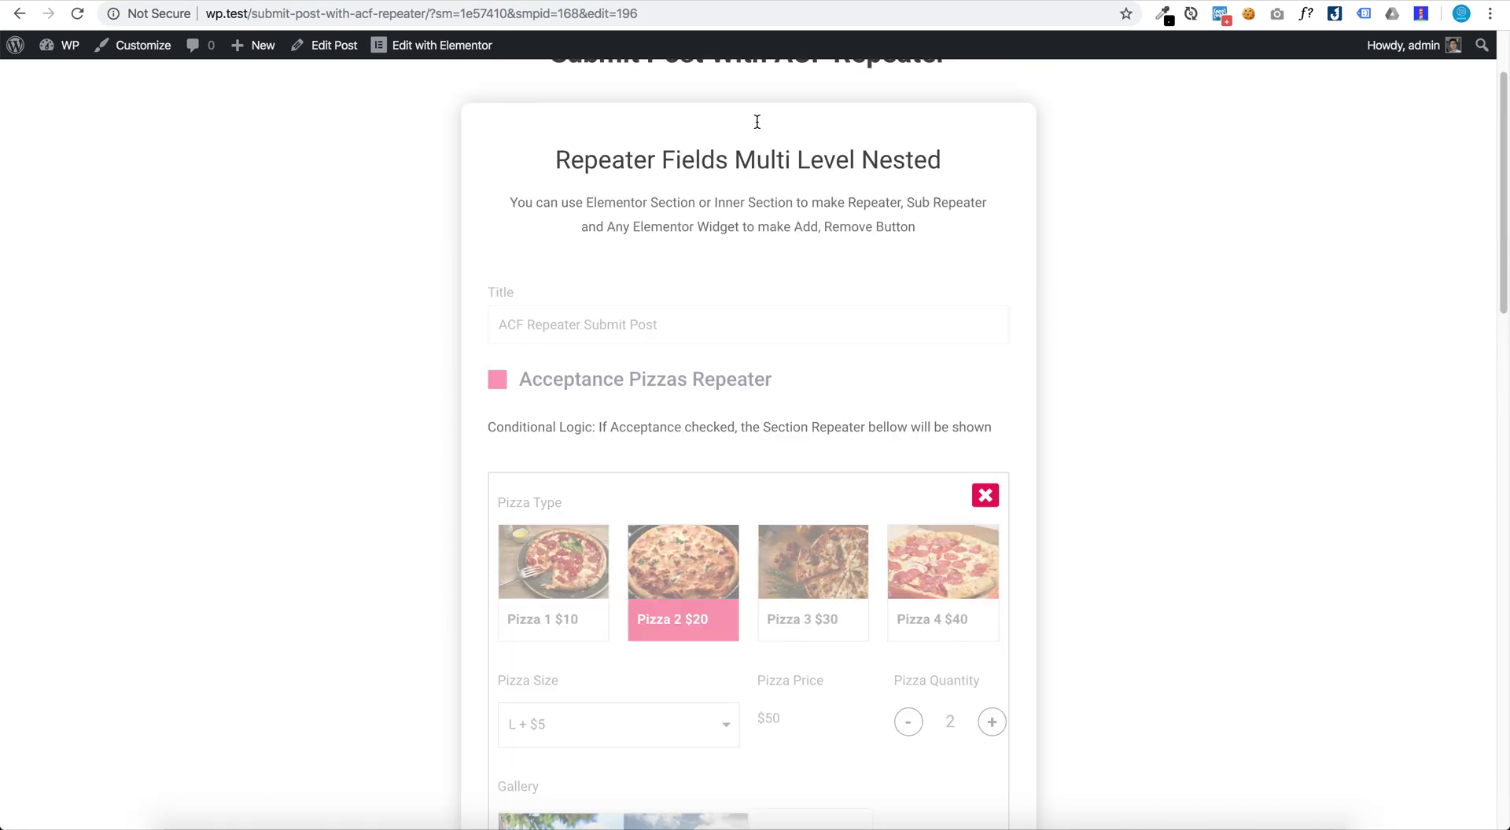
scroll(757, 122, "up", 2)
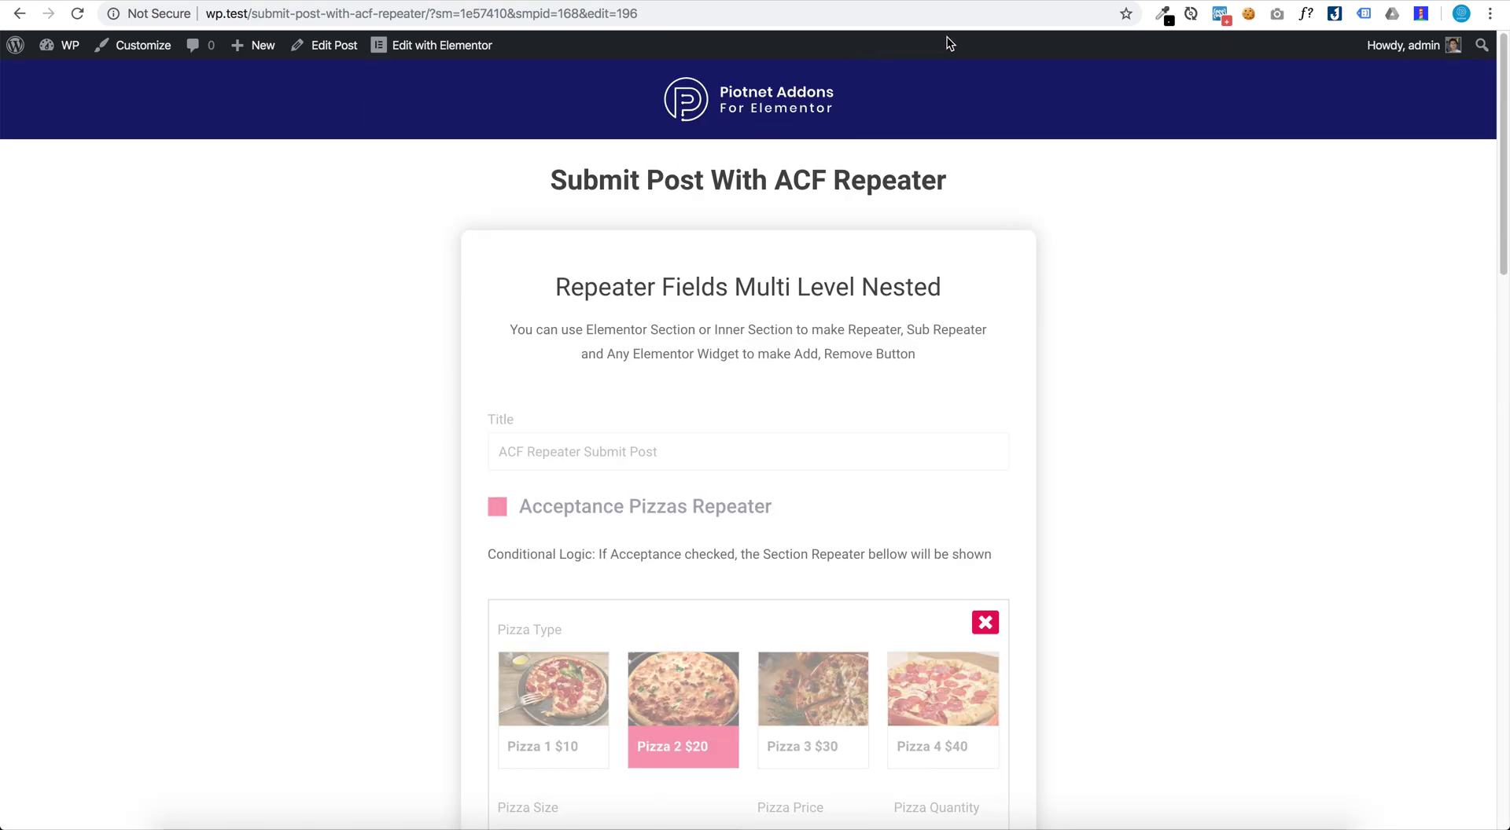
left_click(1076, 2)
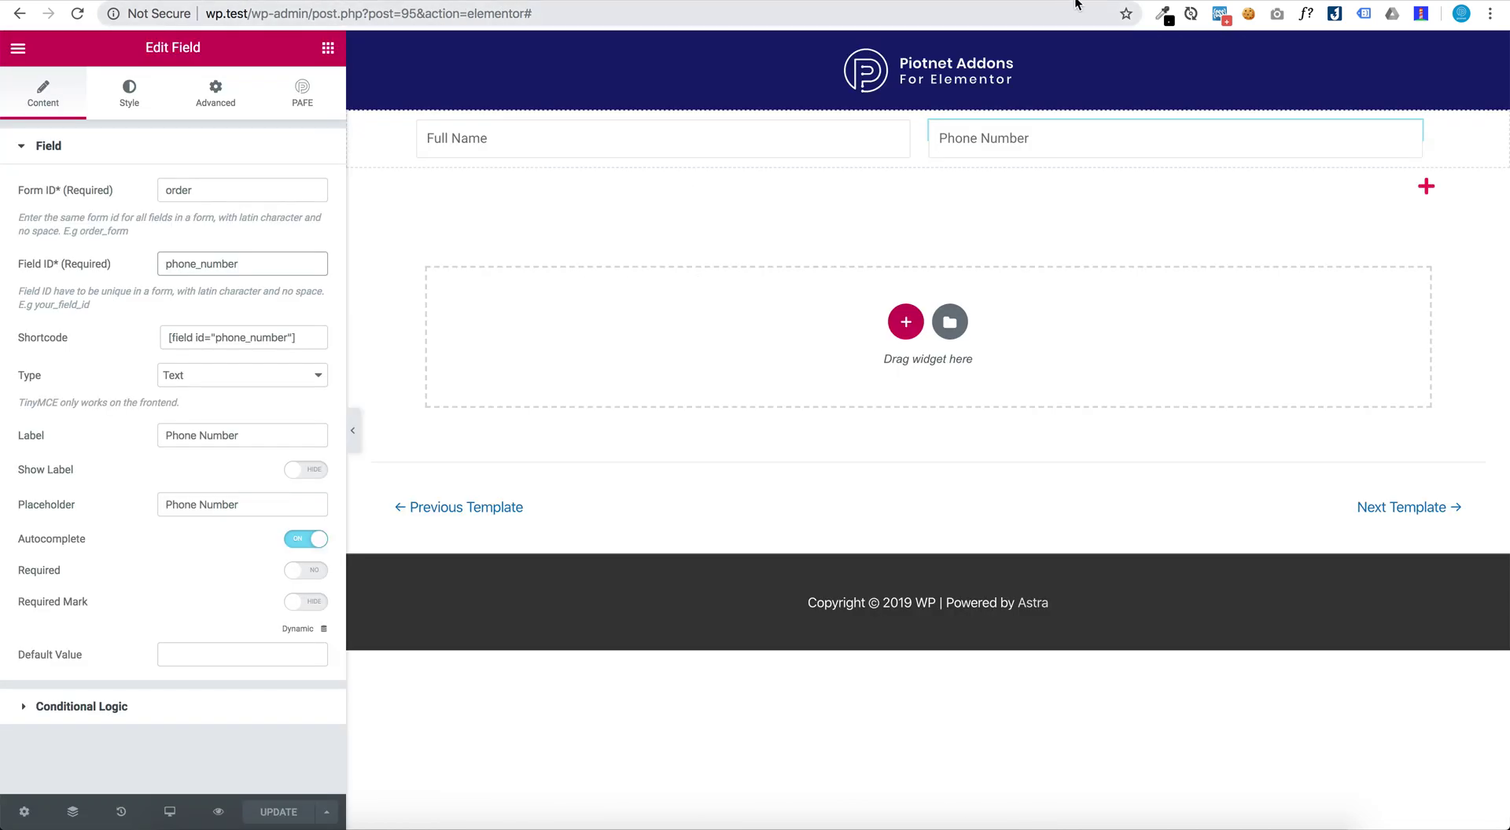
Step: Go back to the form-builder docs and highlight the Repeater Fields demo title
left_click(1022, 2)
scroll(967, 204, "up", 5)
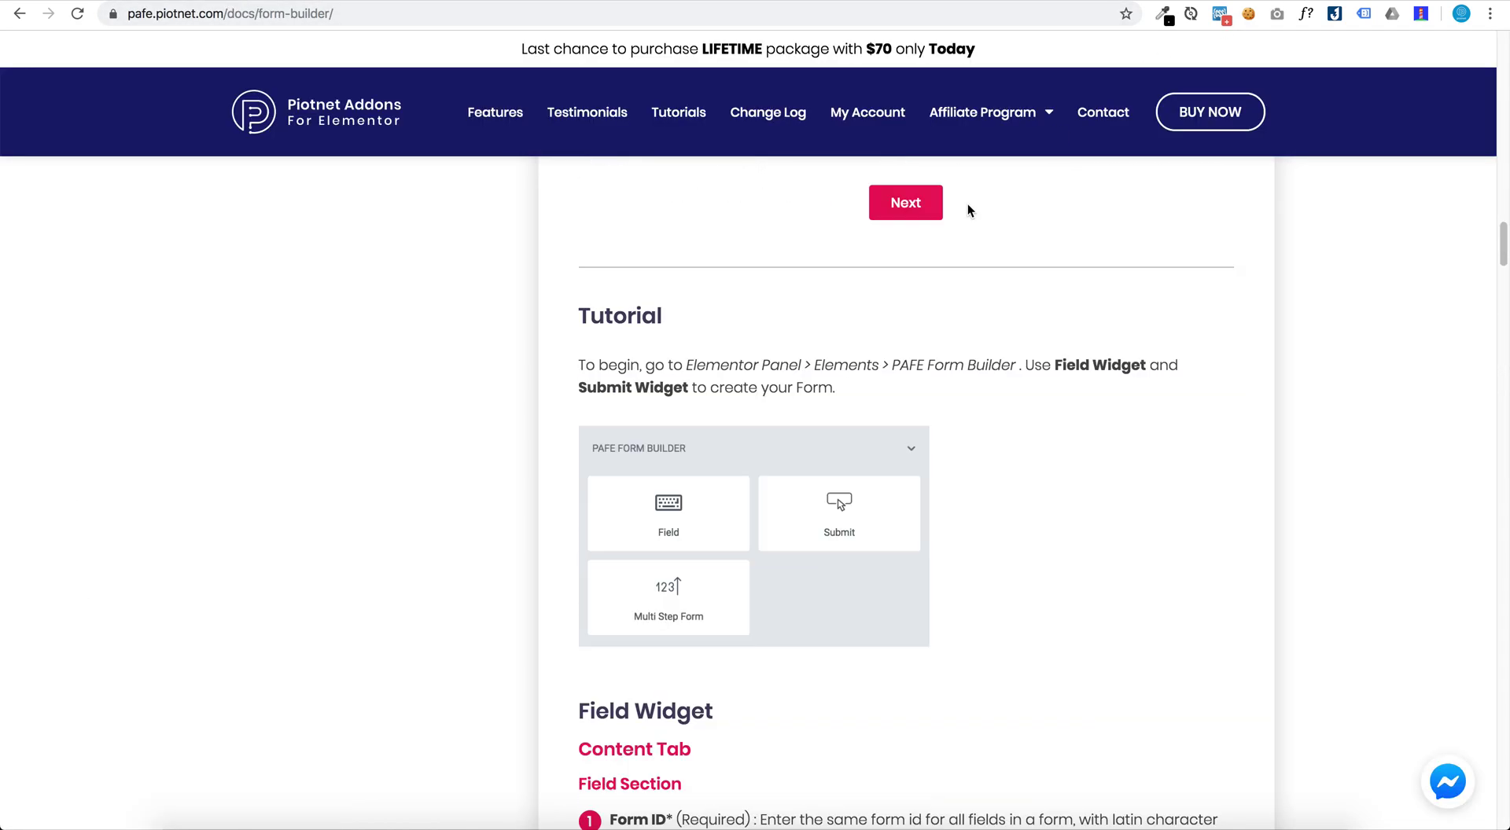
scroll(967, 204, "up", 10)
scroll(967, 204, "up", 10)
scroll(967, 205, "up", 10)
scroll(967, 205, "up", 2)
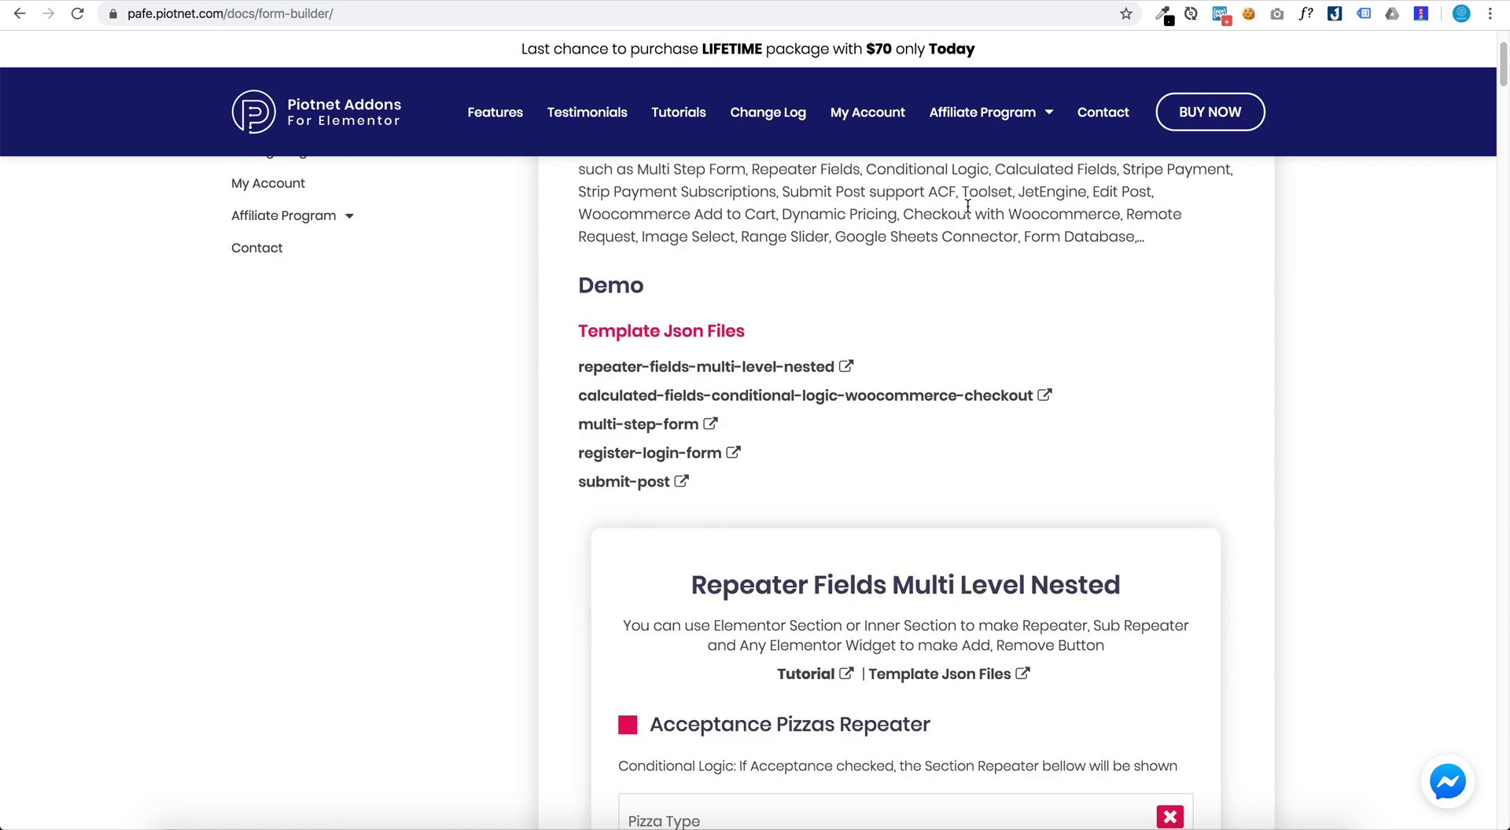
scroll(967, 204, "down", 3)
left_click_drag(695, 375, 1035, 378)
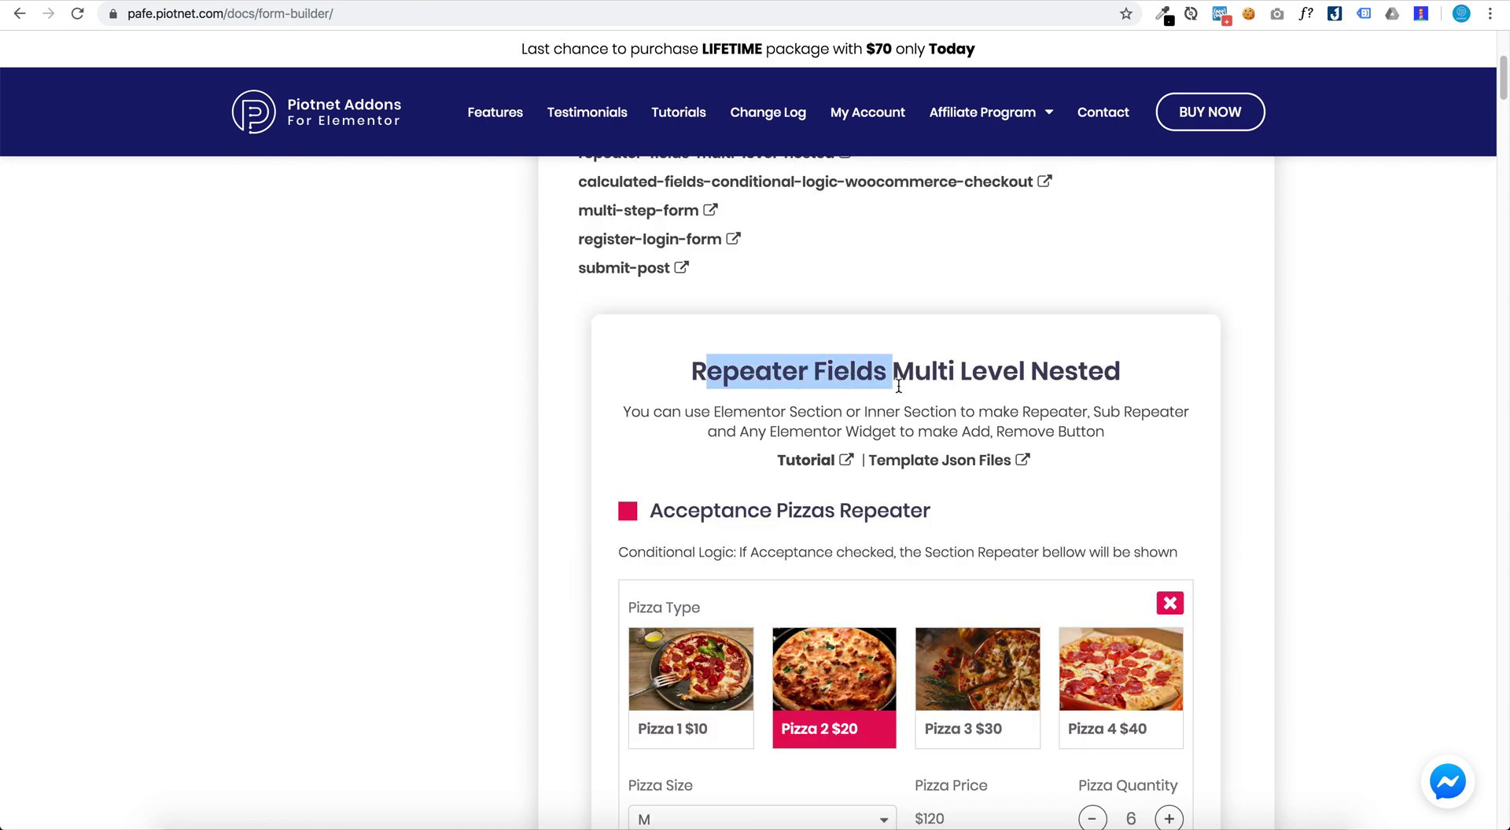
left_click(1076, 378)
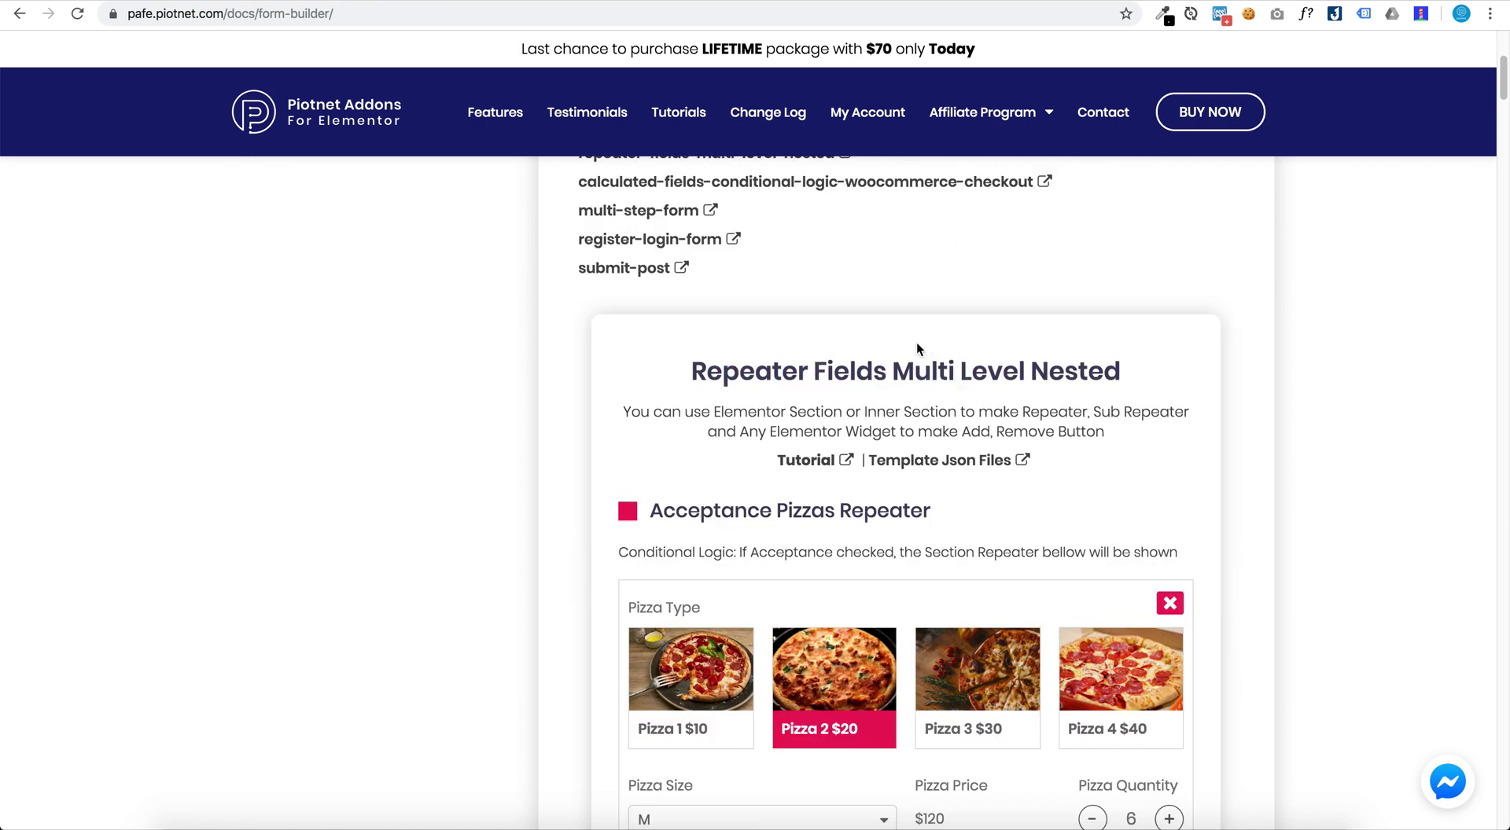
Step: Scroll down to the Actions After Submit > Submit Post, Edit Post section
scroll(873, 345, "down", 5)
scroll(874, 349, "down", 10)
scroll(874, 350, "down", 10)
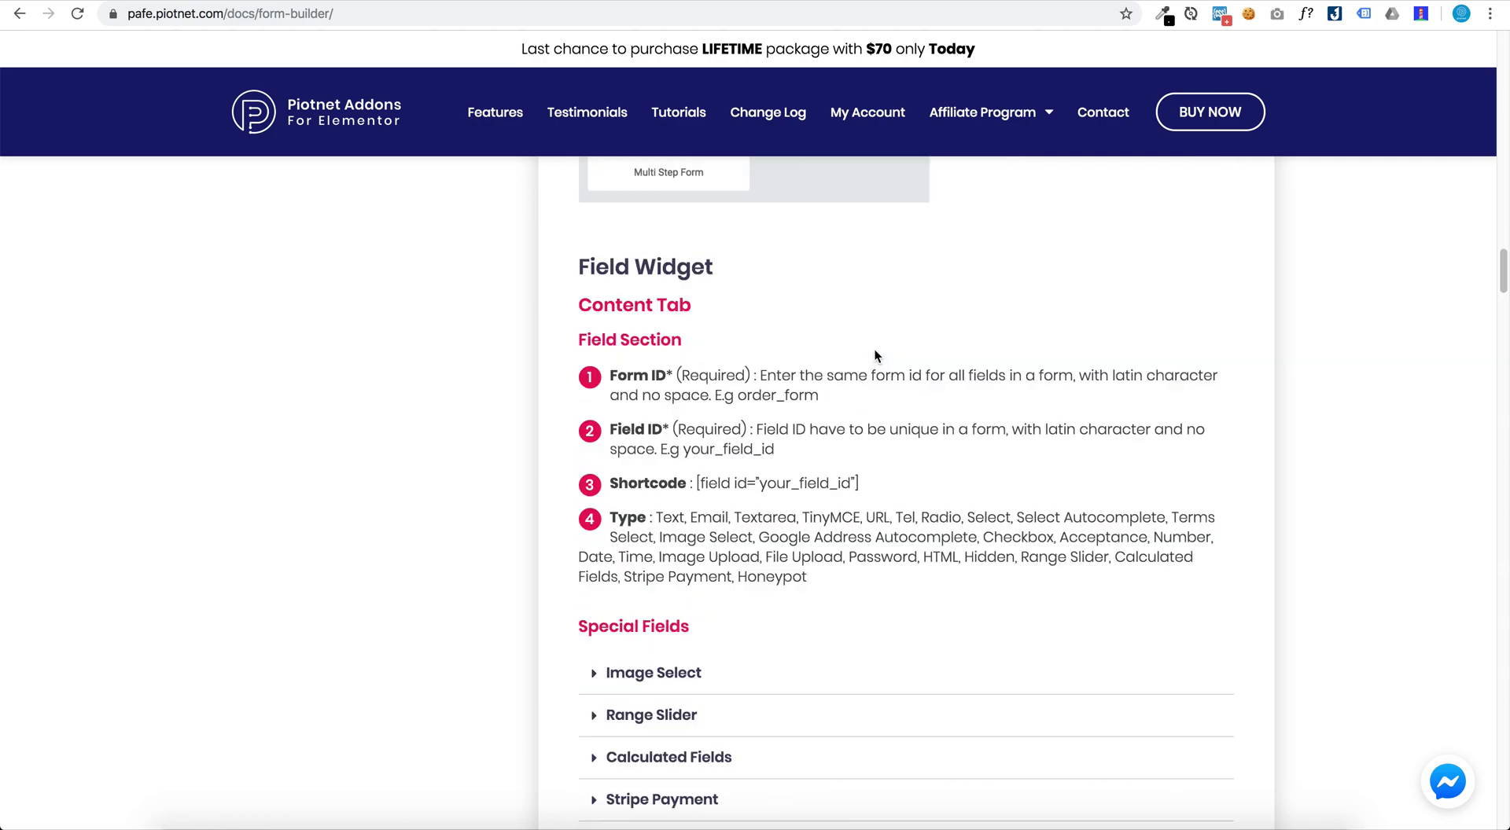
scroll(875, 350, "down", 10)
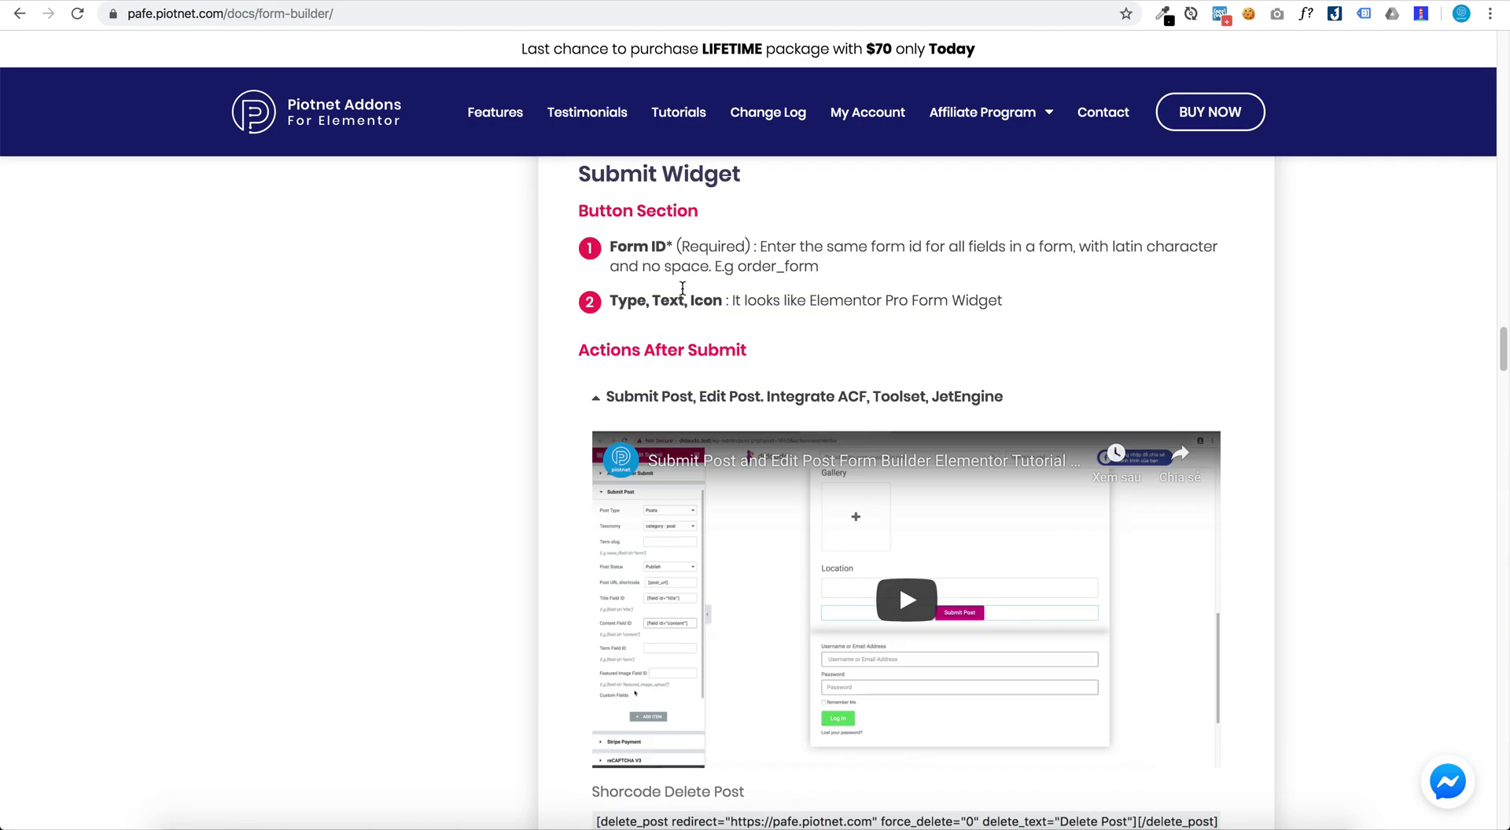
scroll(745, 415, "down", 1)
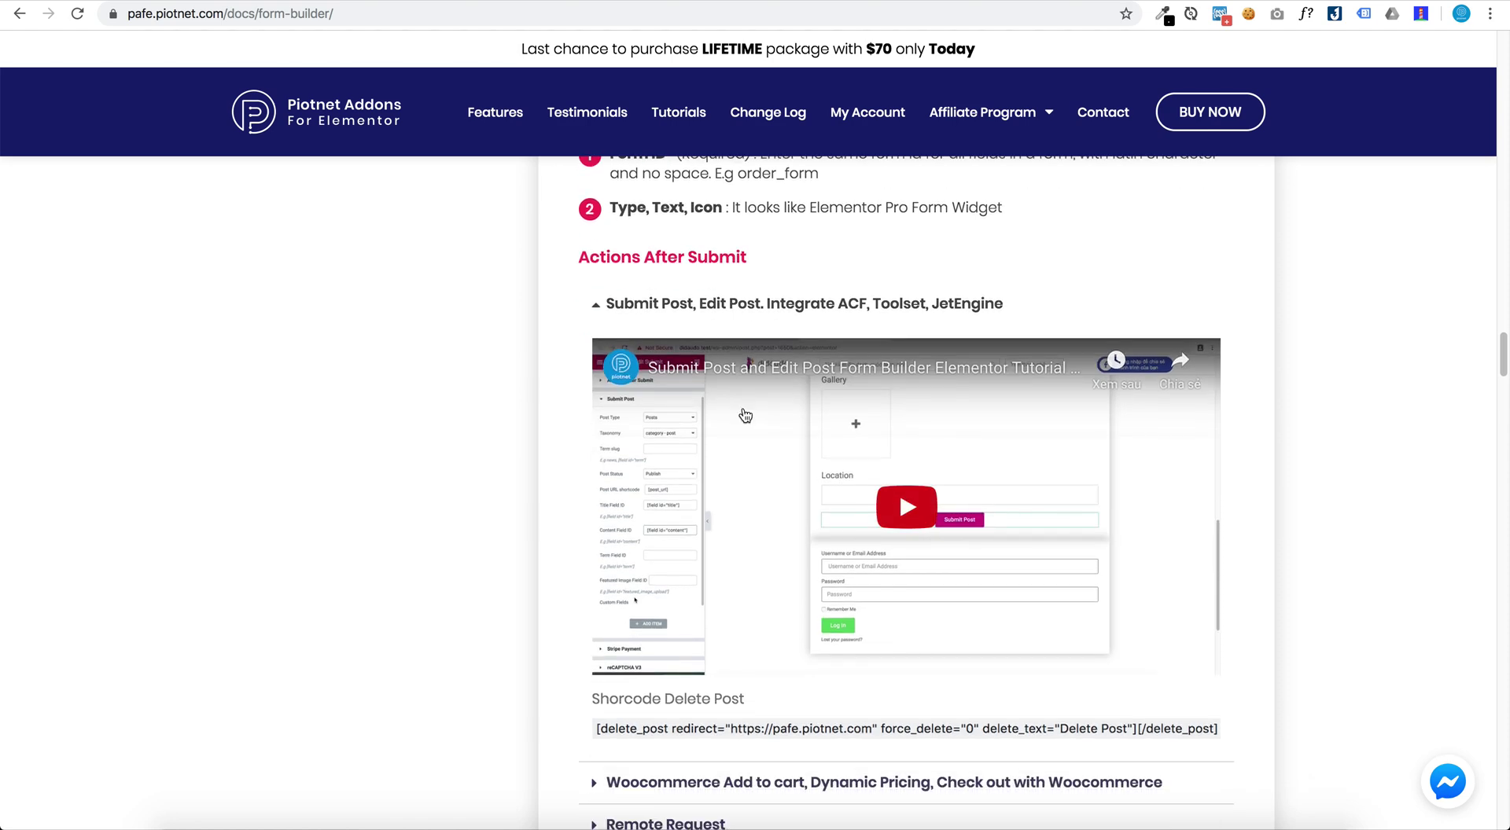